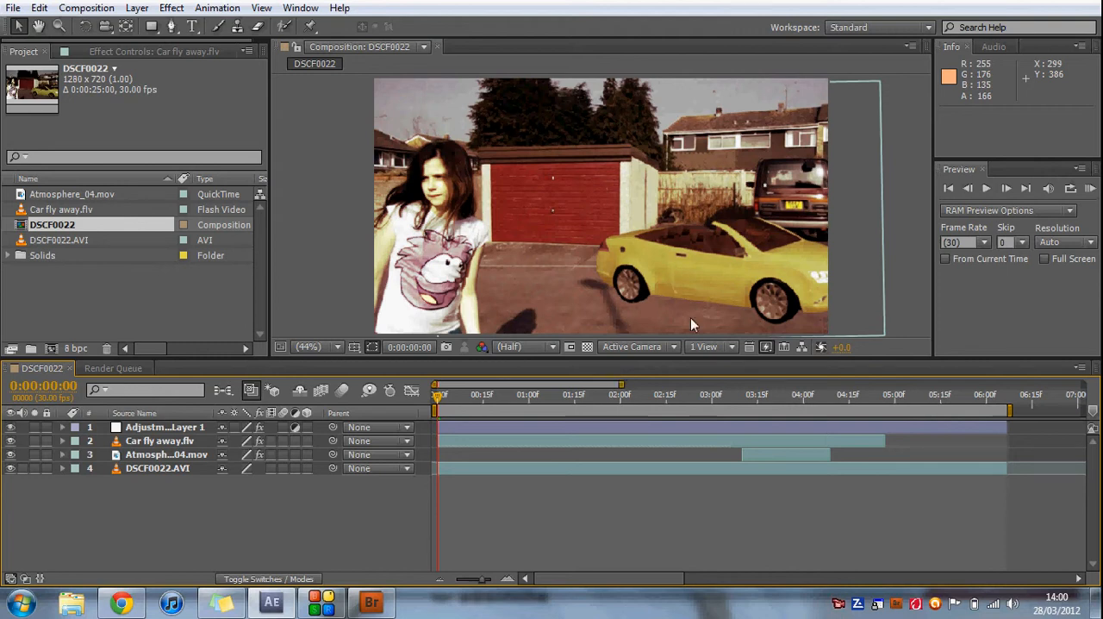
Preview the finished DSCF0022 composition and return to its first frame.
left_click(988, 188)
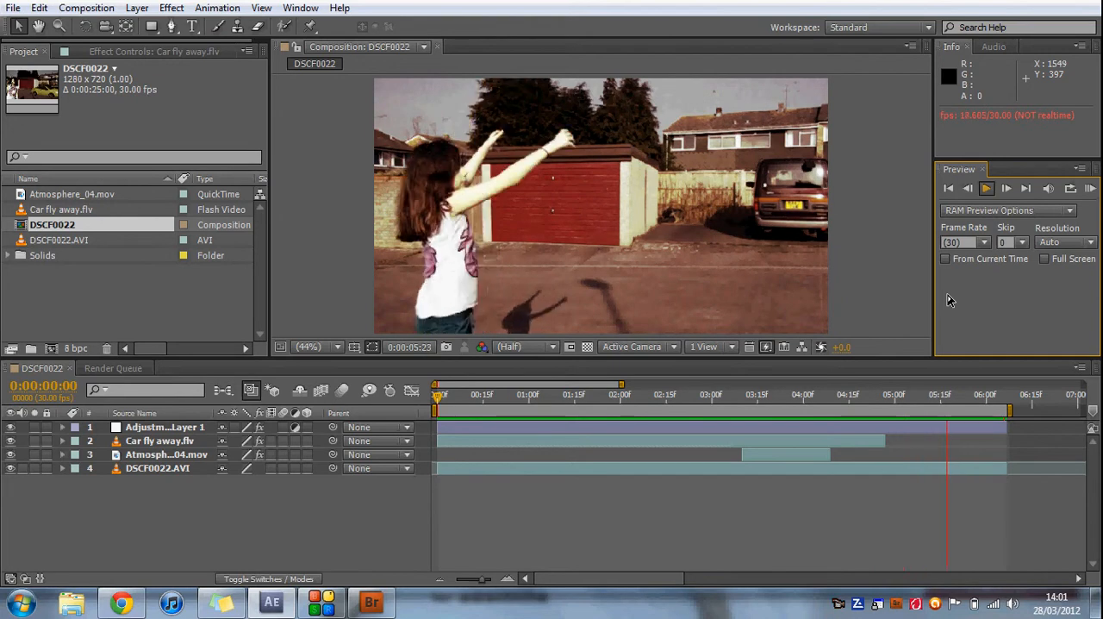
left_click(988, 189)
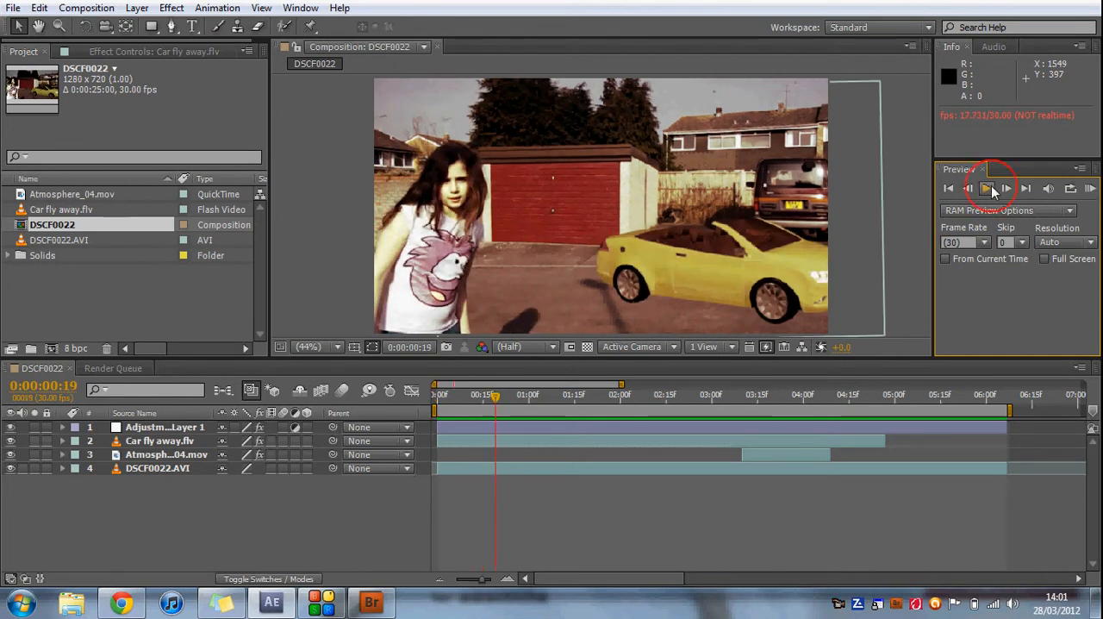
left_click(948, 189)
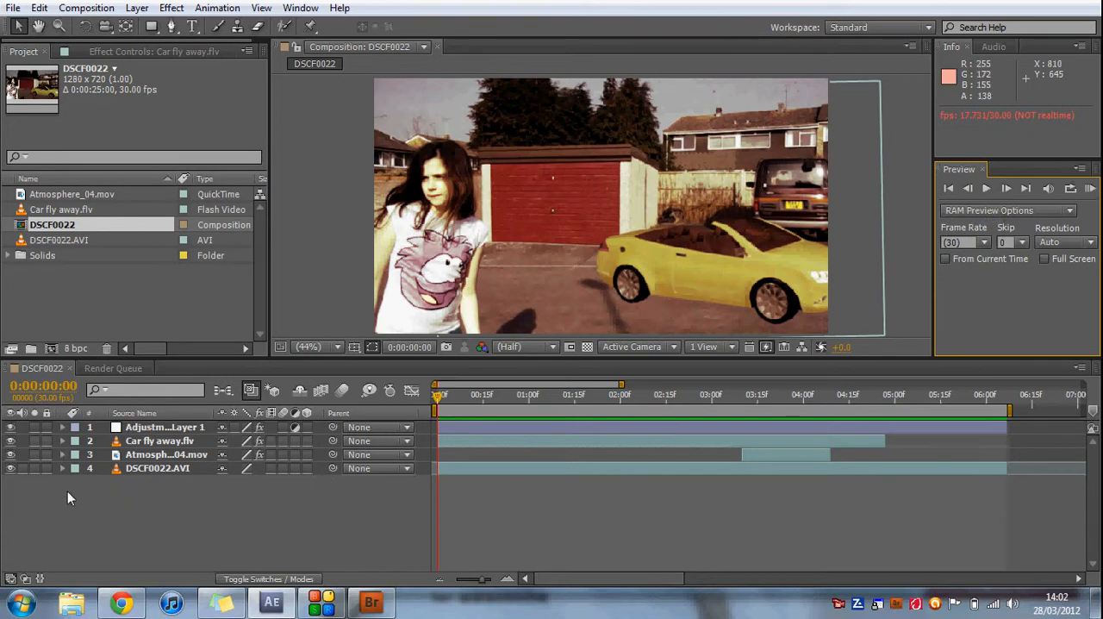
Hide the adjustment, Car fly away.flv and Atmosphere_04.mov layers and preview the raw DSCF0022.AVI footage alone.
left_click(10, 440)
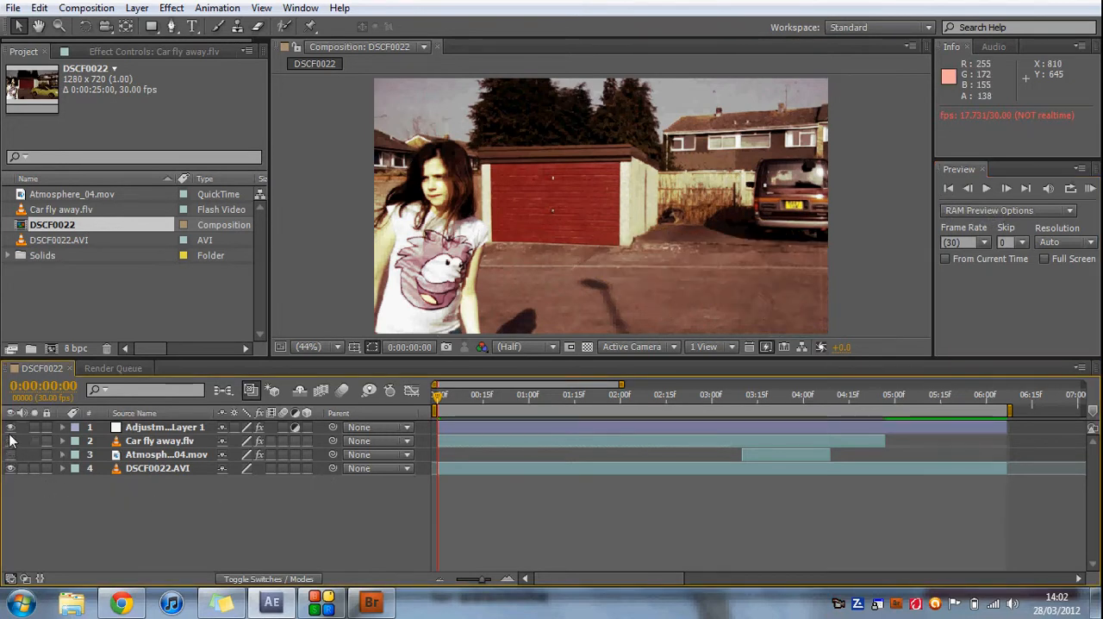
left_click(11, 427)
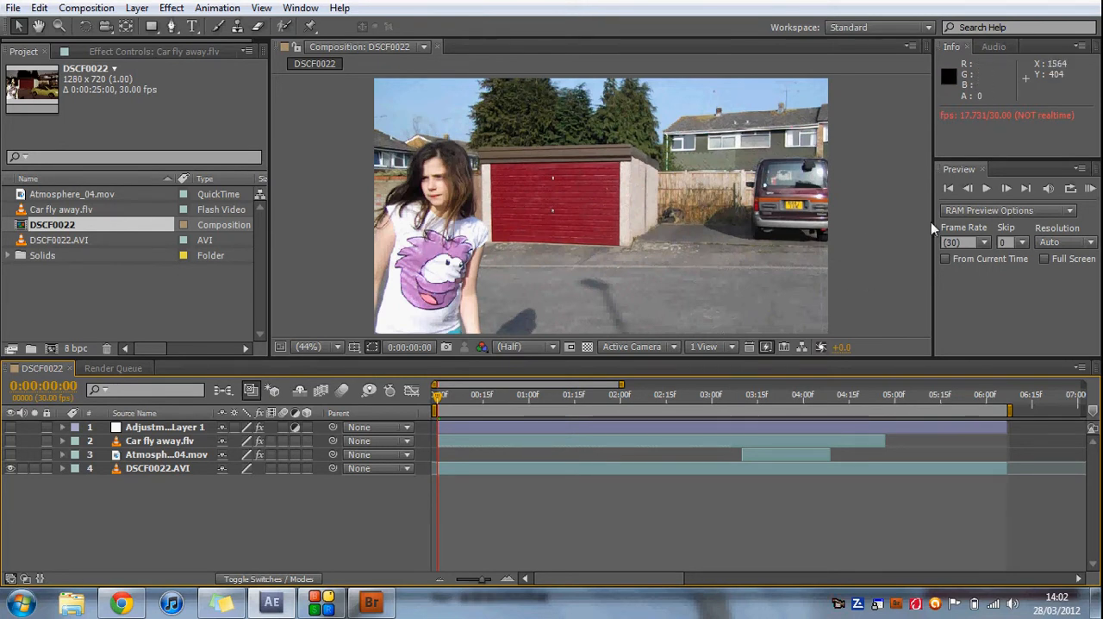
left_click(981, 196)
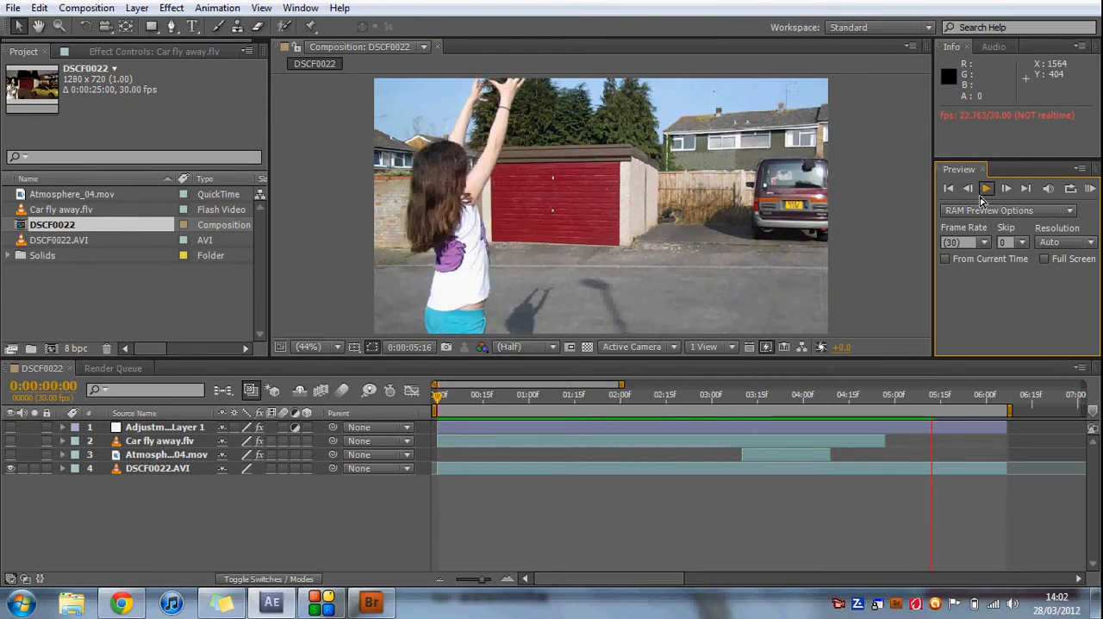
left_click(982, 196)
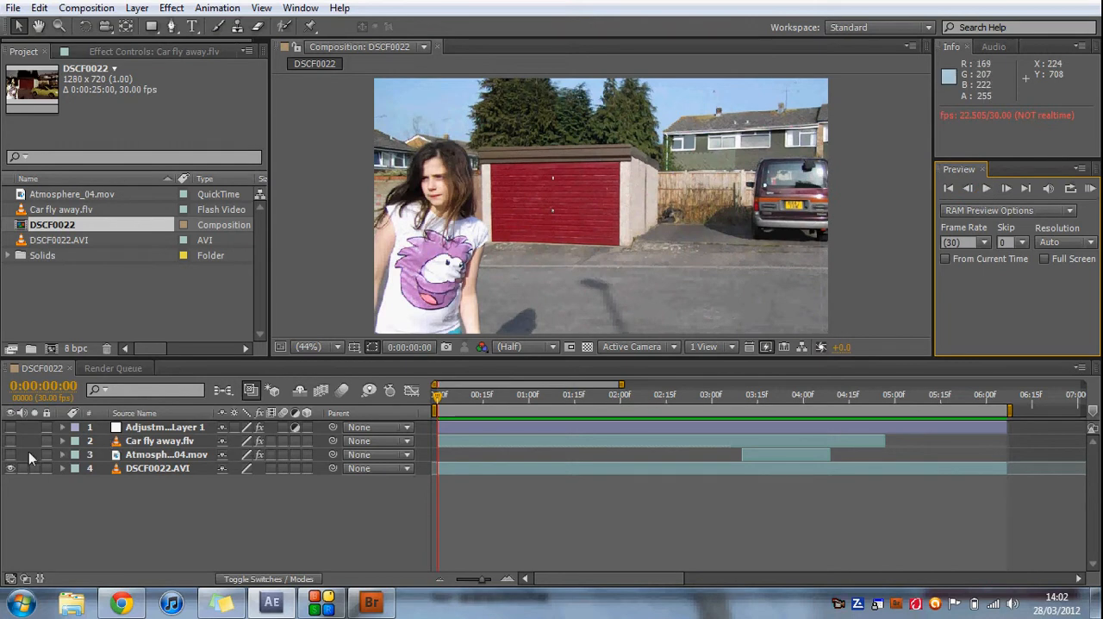
Hide the DSCF0022.AVI layer, view Car fly away.flv alone and preview it in its own layer viewer, then hide it as well.
left_click(10, 468)
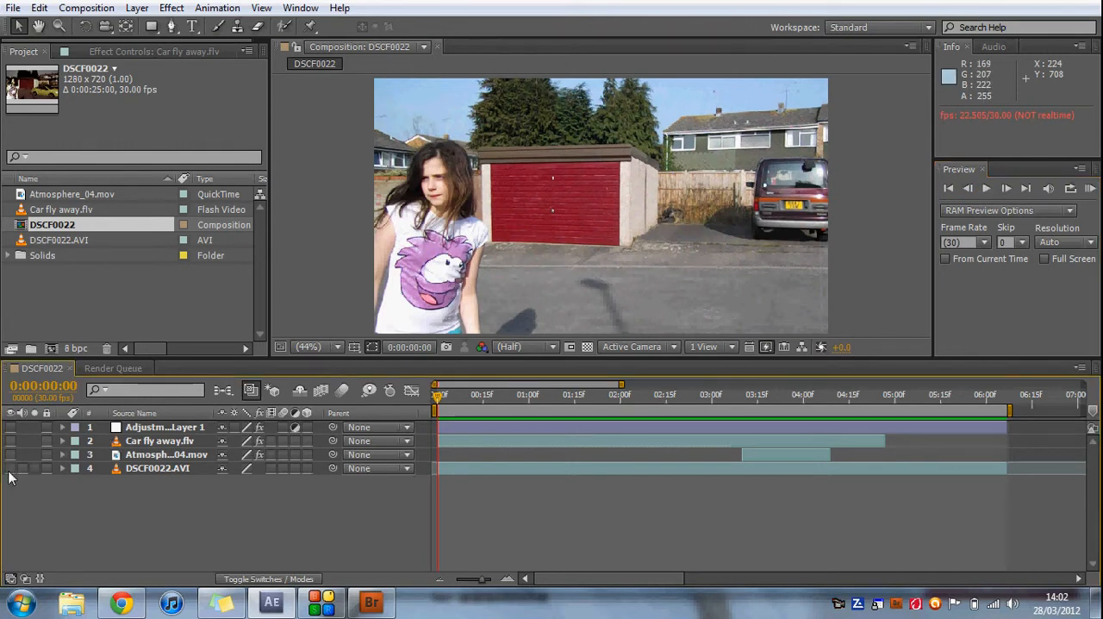
left_click(11, 441)
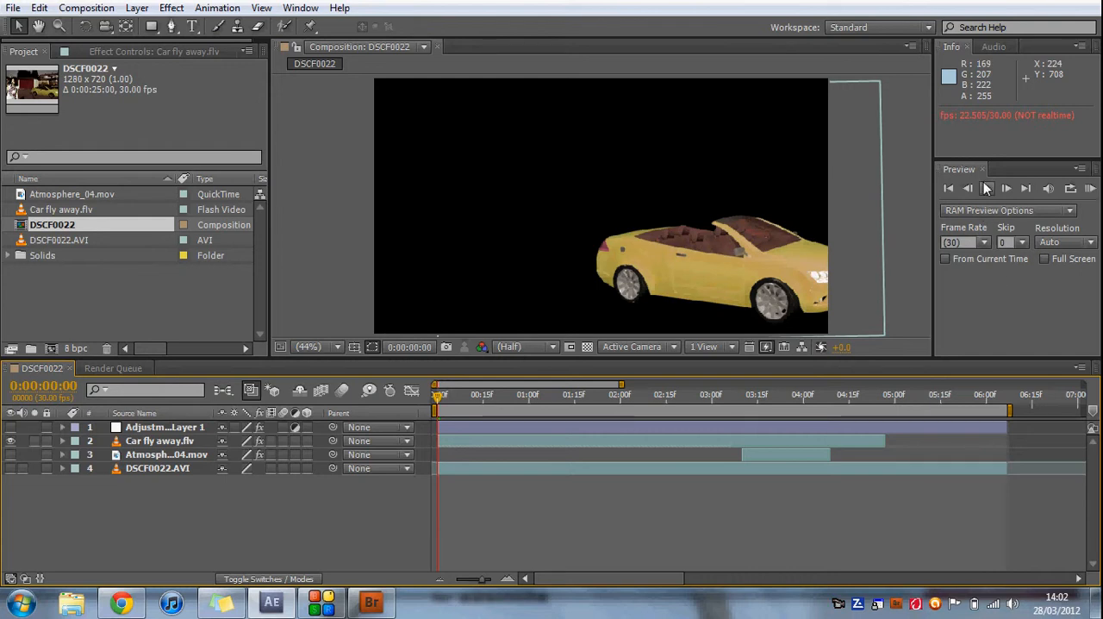
double_click(160, 440)
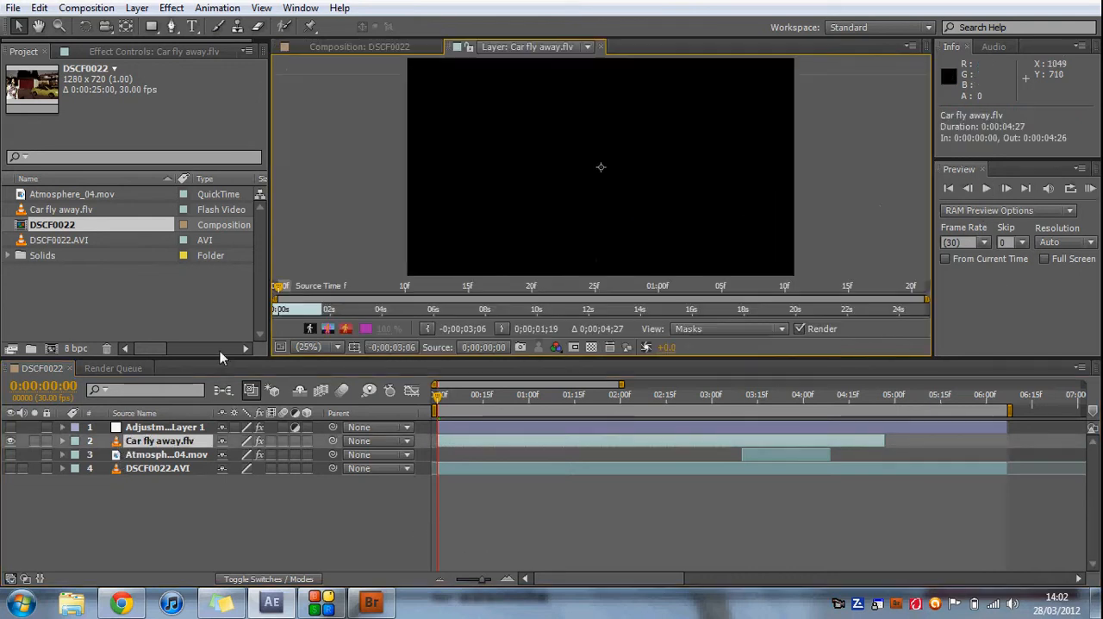
left_click(986, 189)
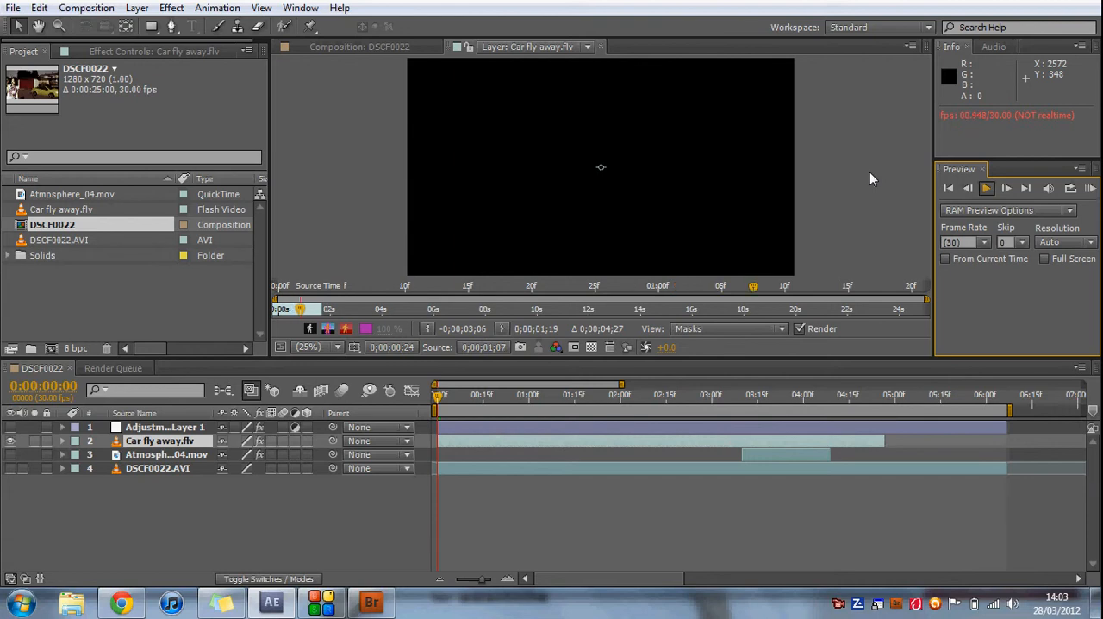
left_click(601, 49)
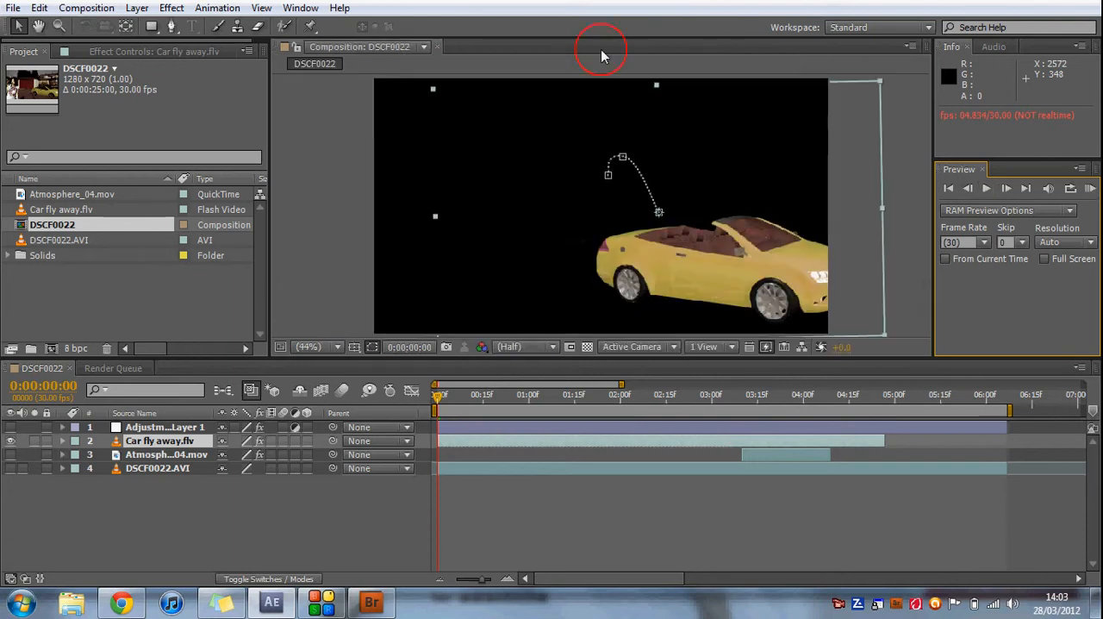
left_click(10, 441)
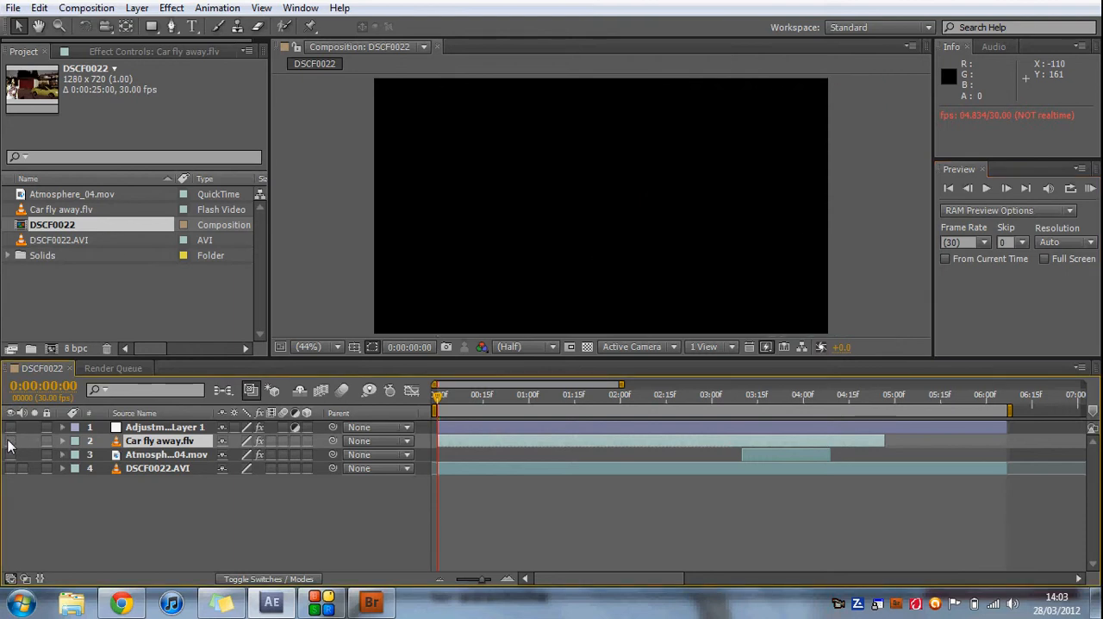
Start a new project without saving the changes to Car fly away.aep.
left_click(12, 8)
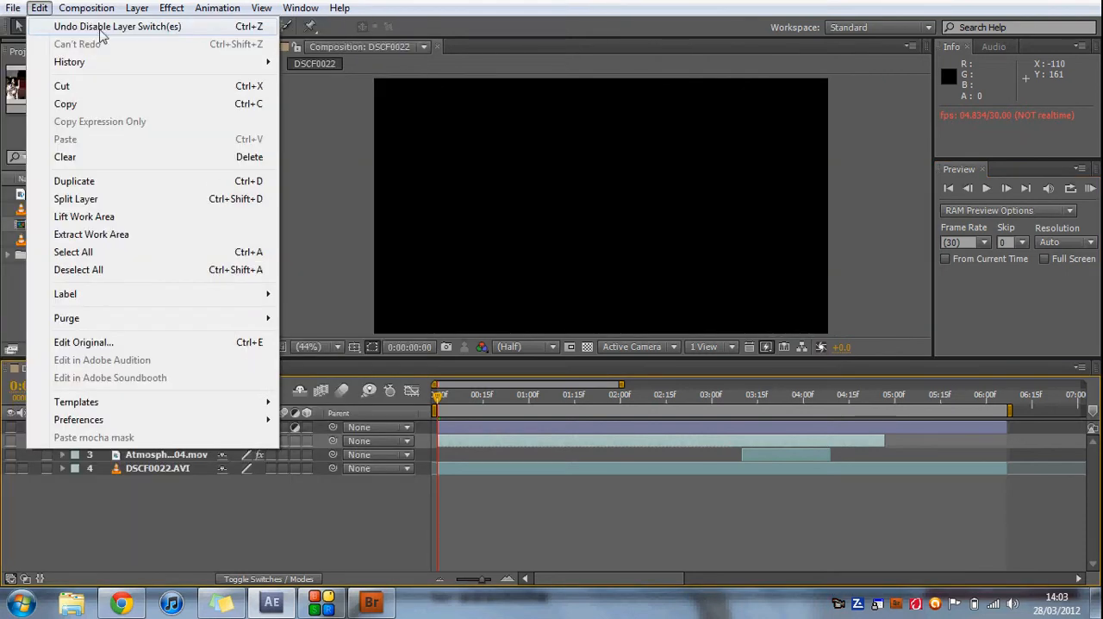
mouse_move(12, 28)
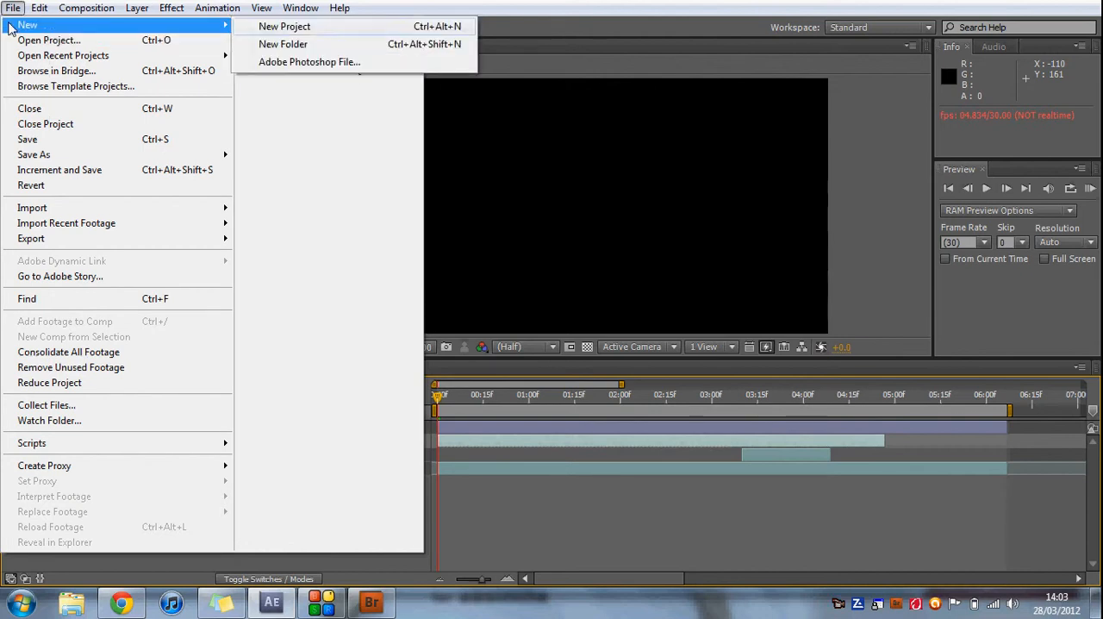
key("ctrl+alt+n")
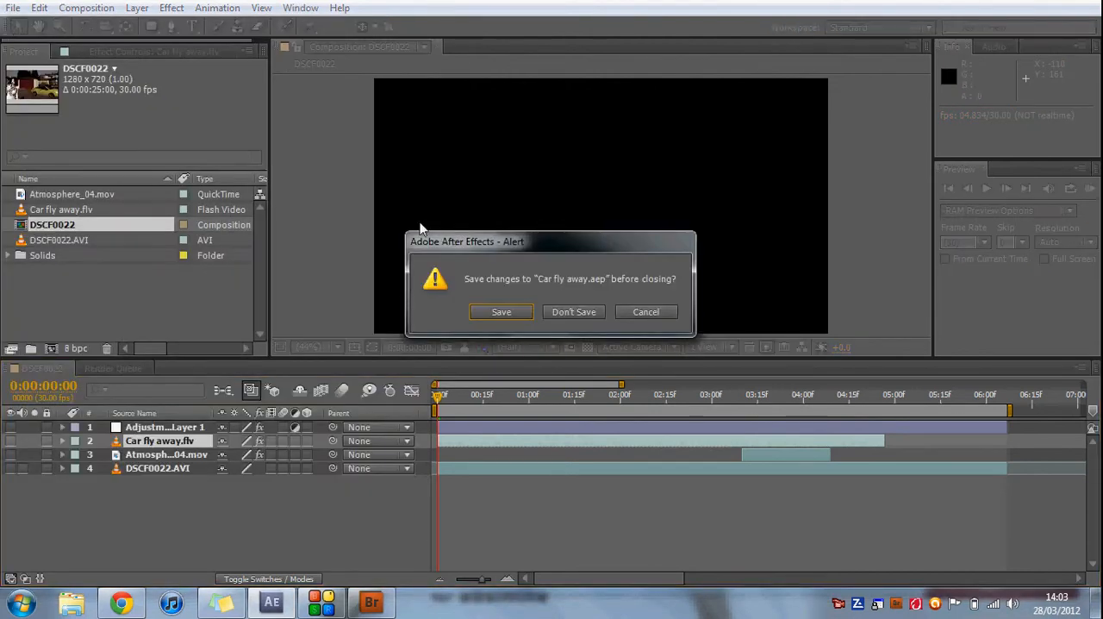
left_click(554, 313)
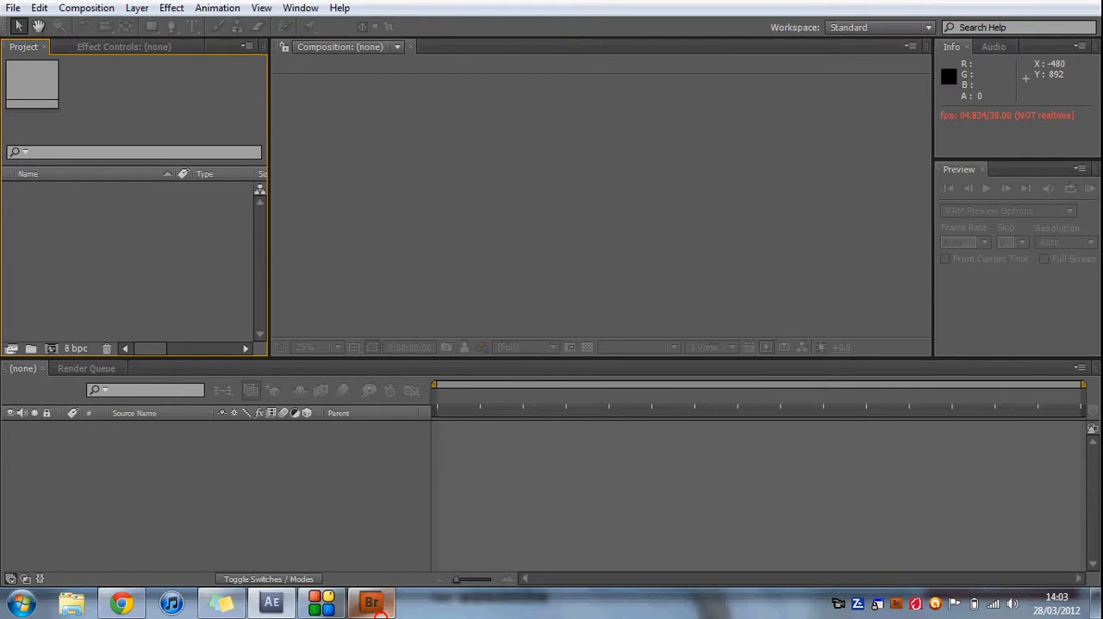
Import the cropped FLV footage of the girl from the Car fly away folder in Bridge and create a composition from it.
left_click(371, 602)
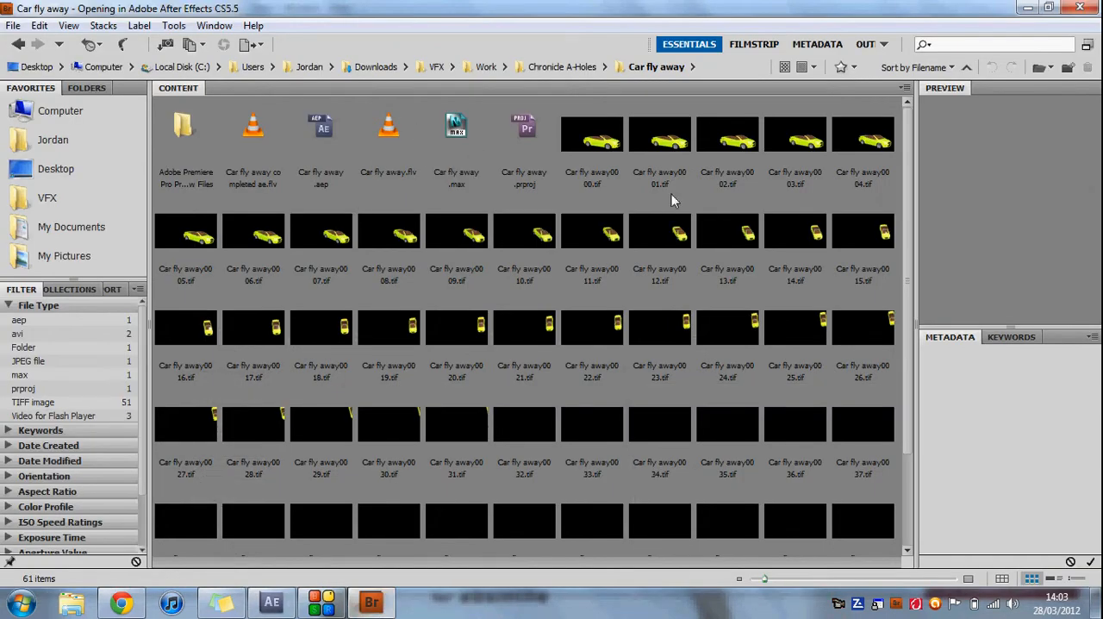
scroll(644, 372, "down", 3)
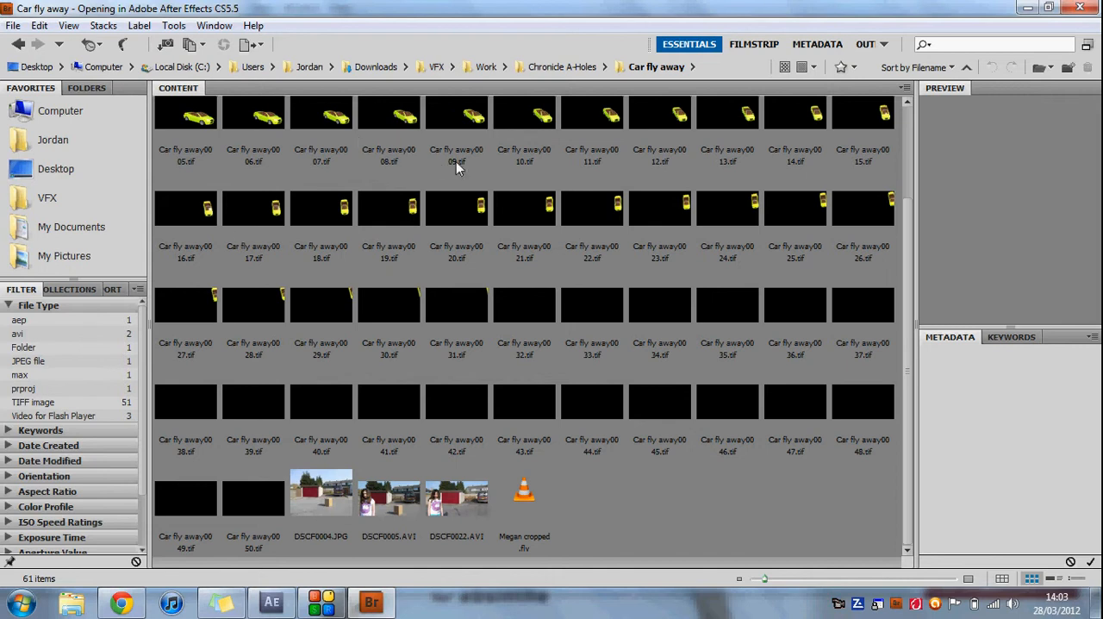
double_click(515, 500)
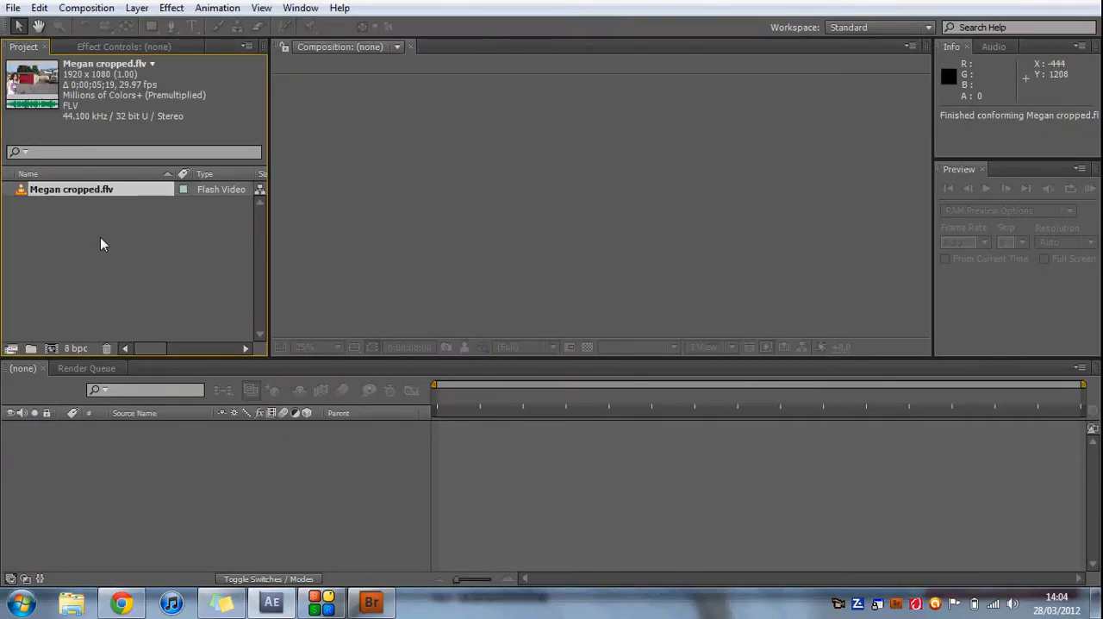
left_click_drag(101, 189, 119, 476)
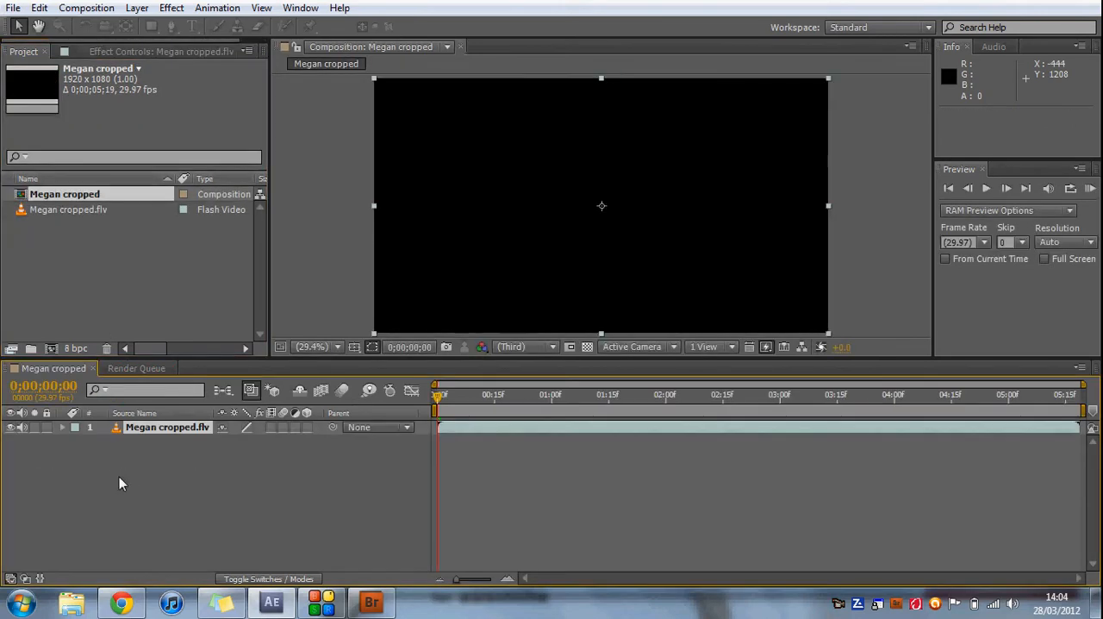
Preview the cropped footage in the new composition and return to the first frame.
left_click(987, 189)
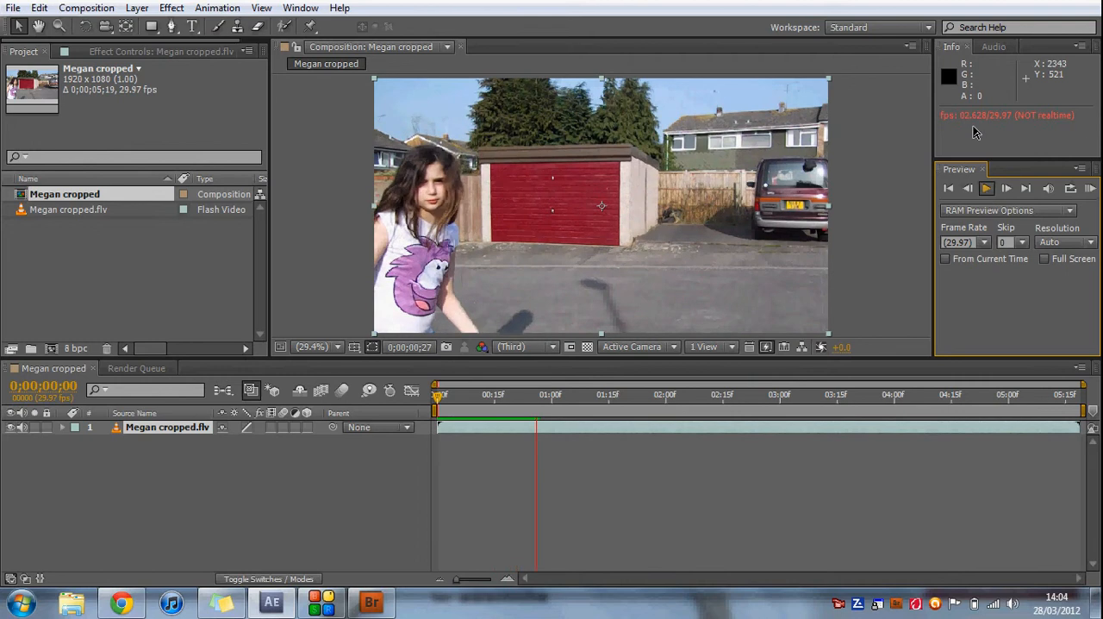
left_click(983, 189)
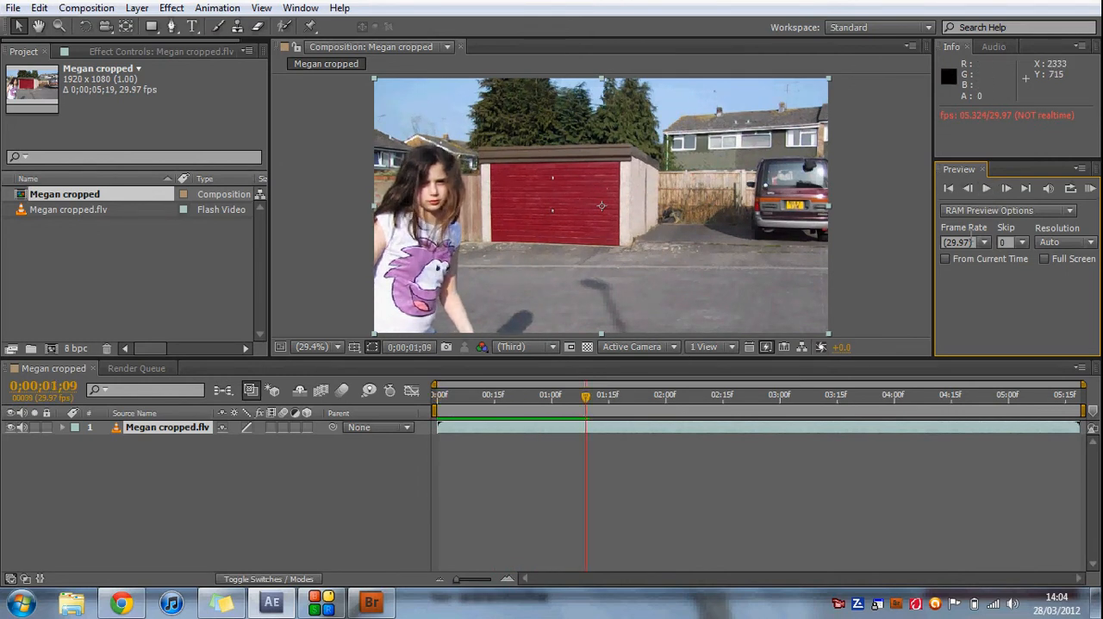
left_click(948, 188)
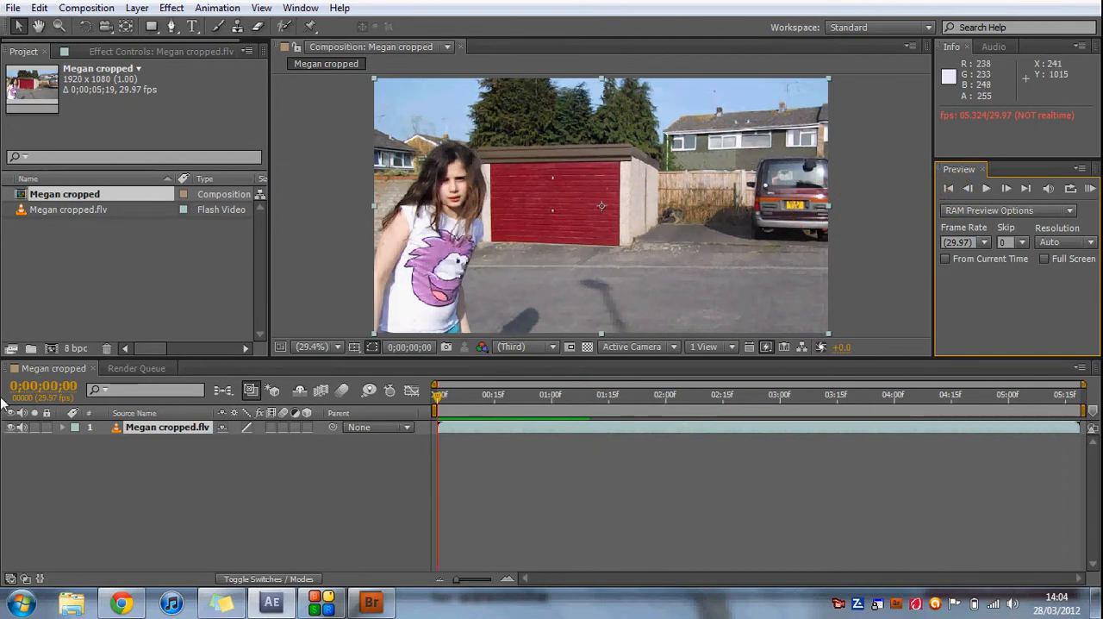
Switch to Bridge and import Car fly away.flv from the Car fly away folder into the After Effects project.
mouse_move(362, 609)
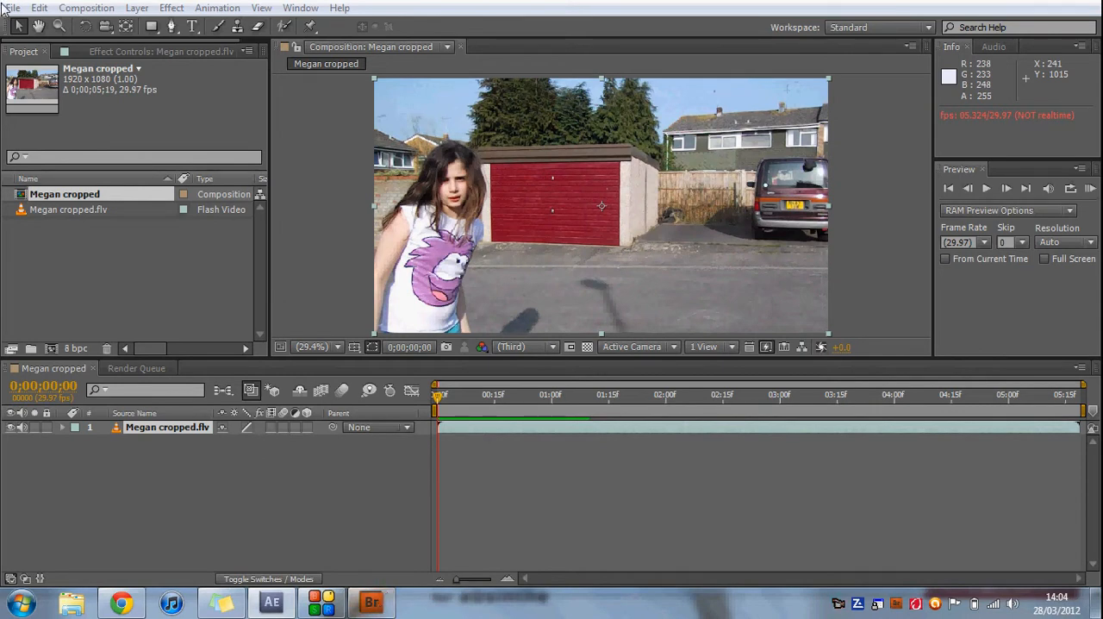
left_click(368, 599)
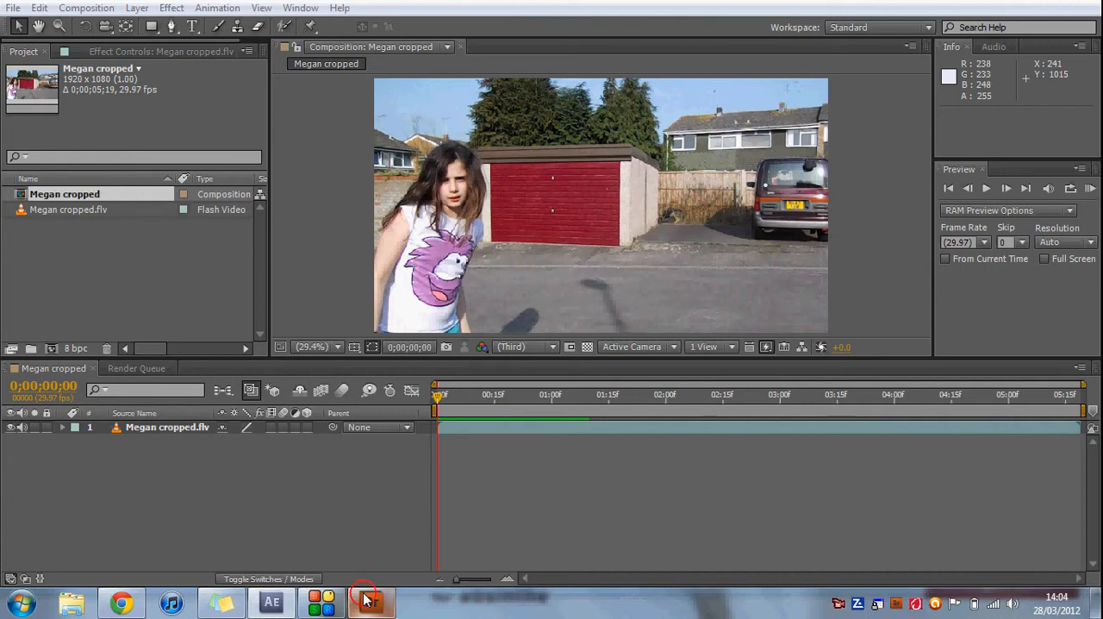
left_click(13, 8)
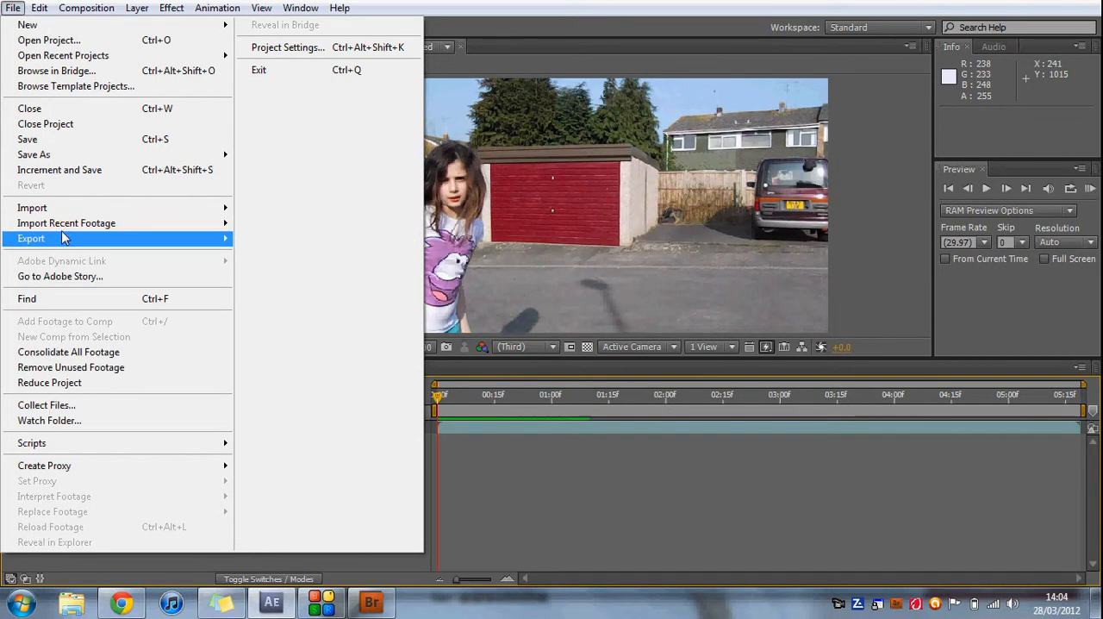
left_click(48, 73)
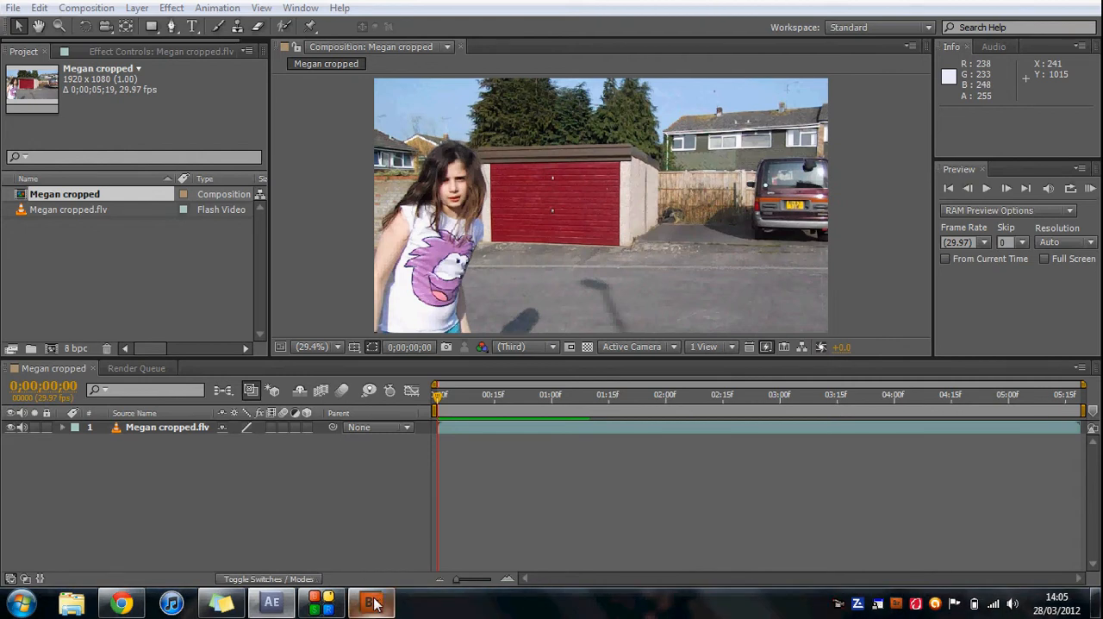
left_click(272, 604)
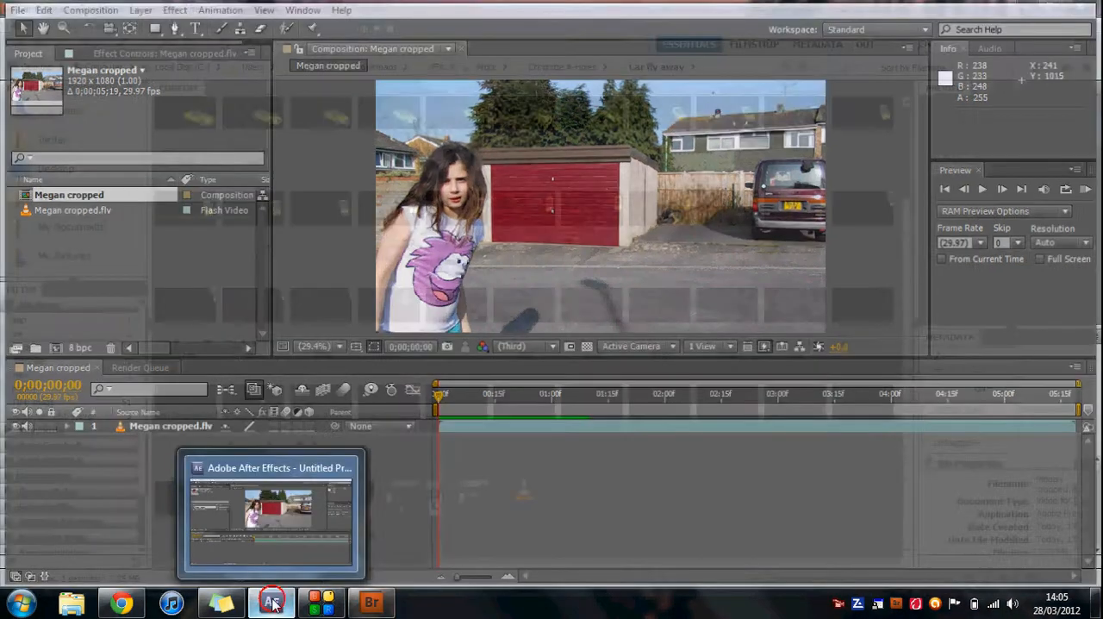
left_click(603, 510)
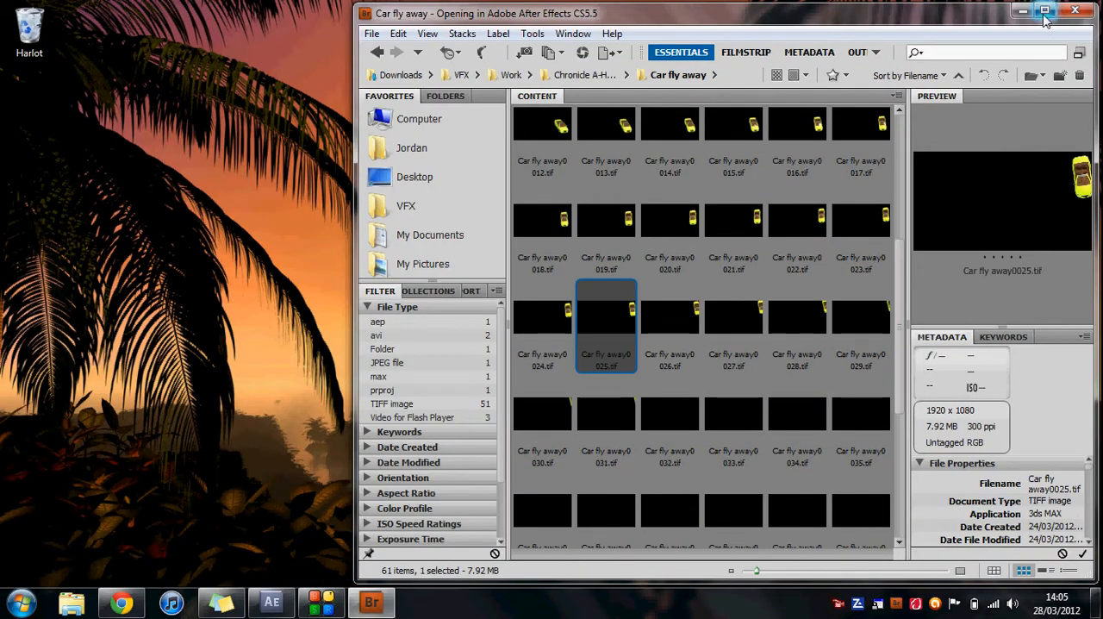
left_click(1045, 10)
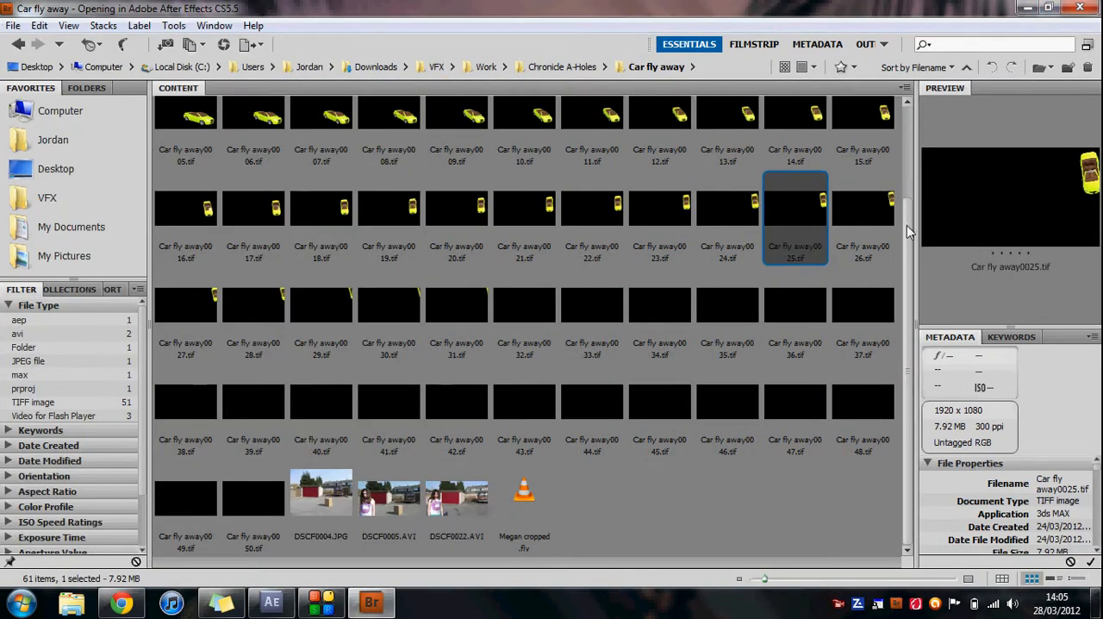
left_click_drag(908, 228, 911, 114)
left_click(393, 151)
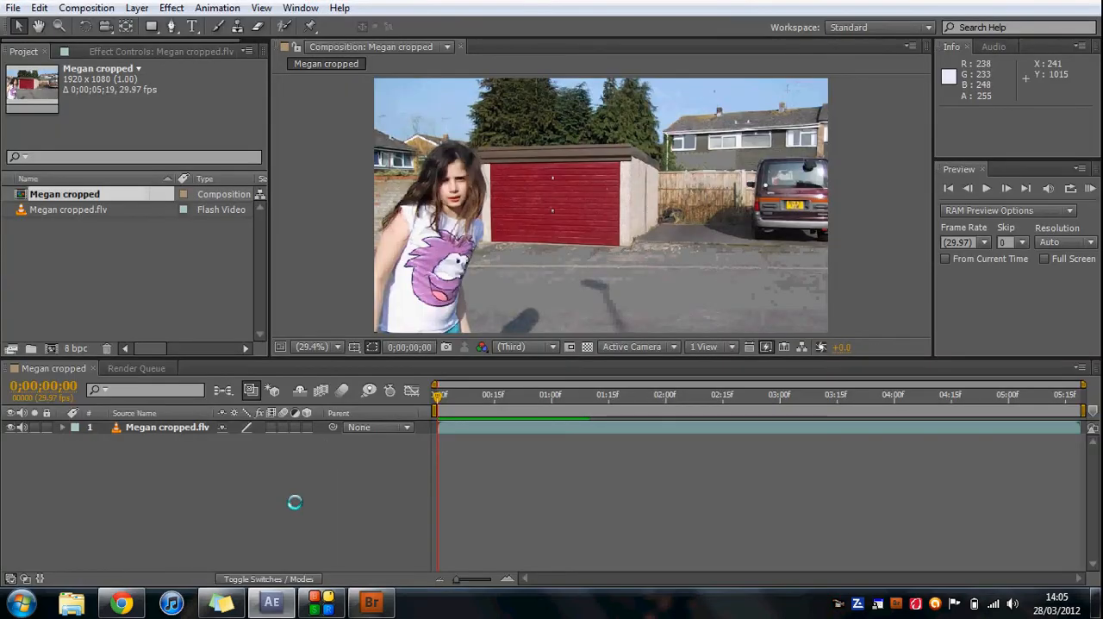
Add the Car fly away.flv clip to the composition as a layer above the cropped footage.
left_click(79, 250)
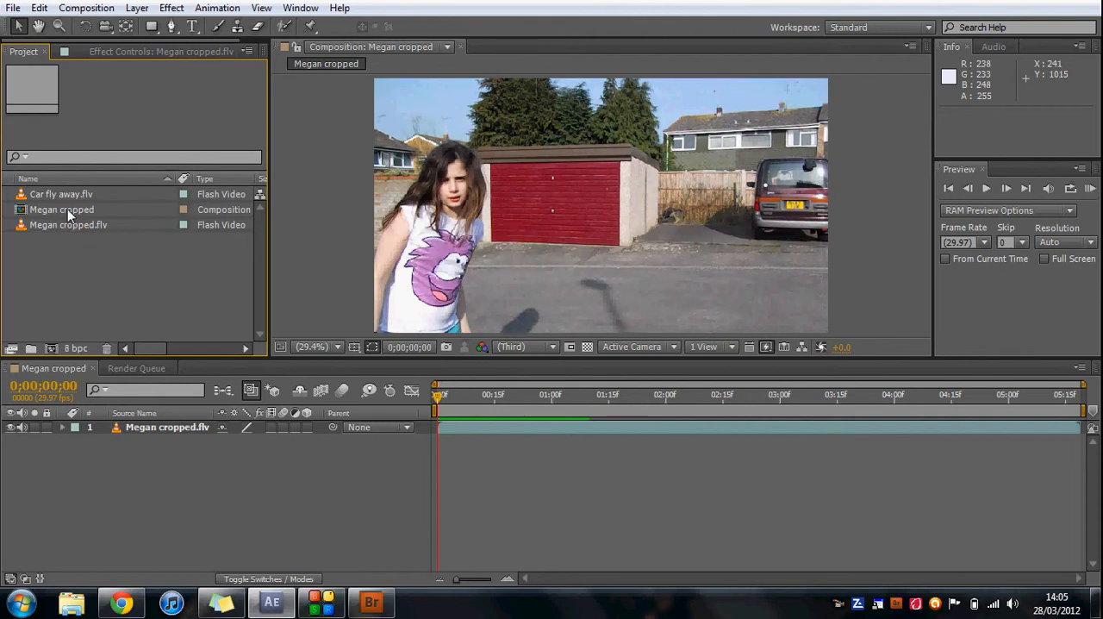
left_click(66, 198)
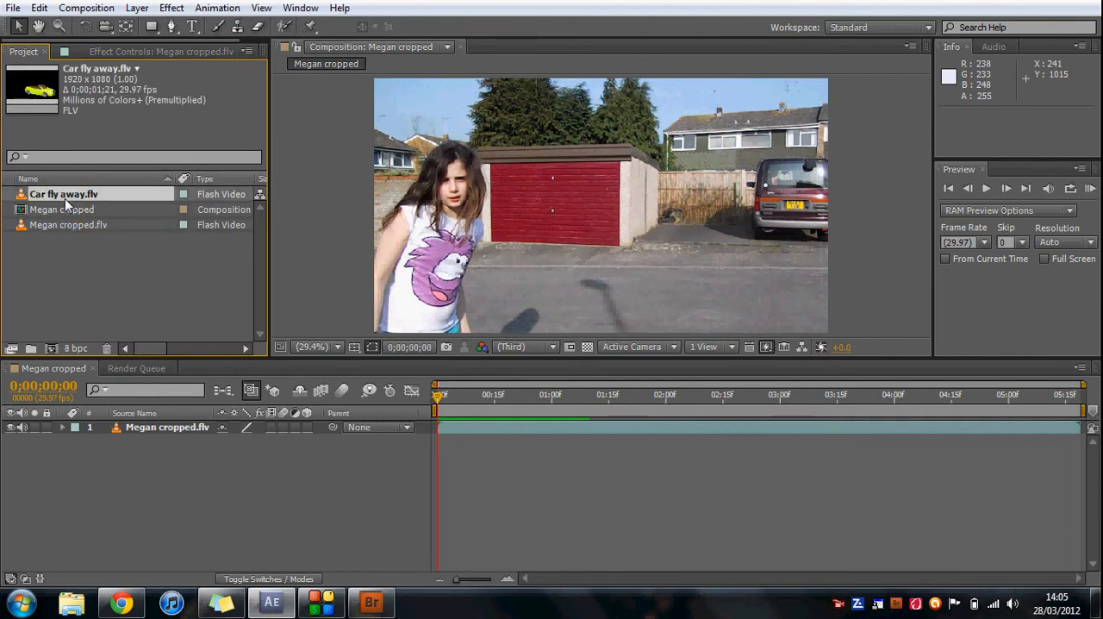
left_click_drag(65, 198, 149, 430)
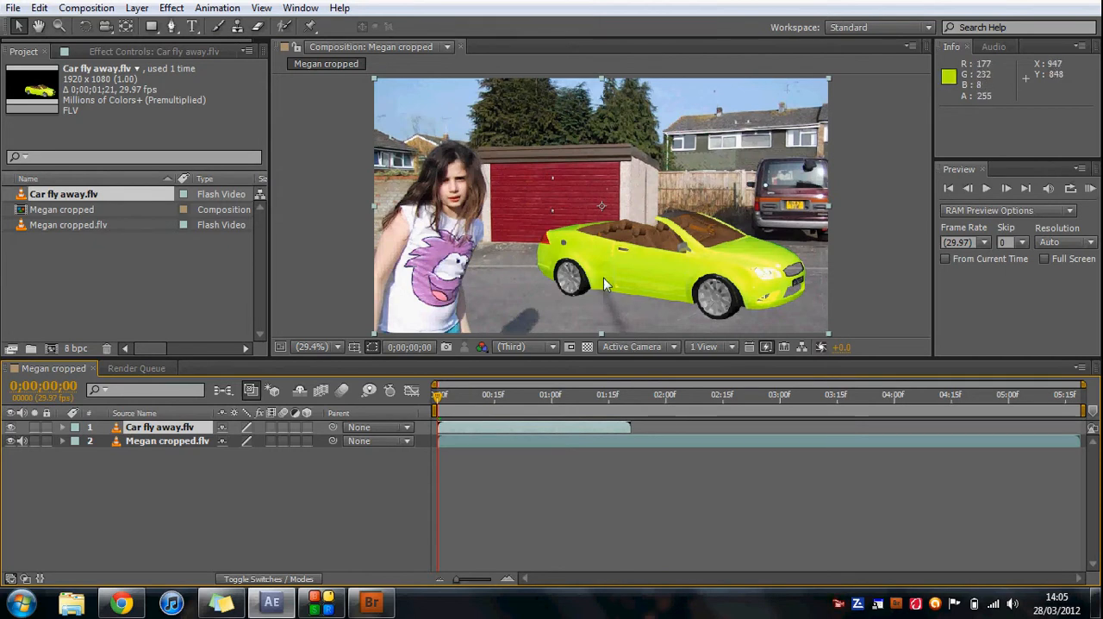
Move the car layer right and slightly down on the driveway, to a position of about 1304, 577.5.
left_click(672, 240)
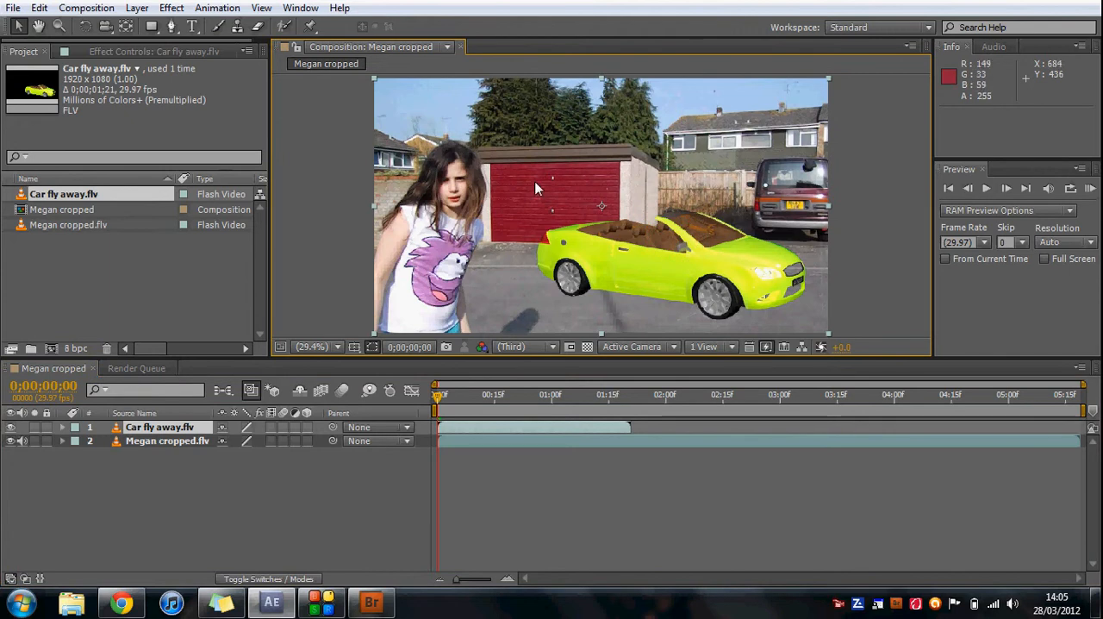
left_click_drag(664, 247, 741, 261)
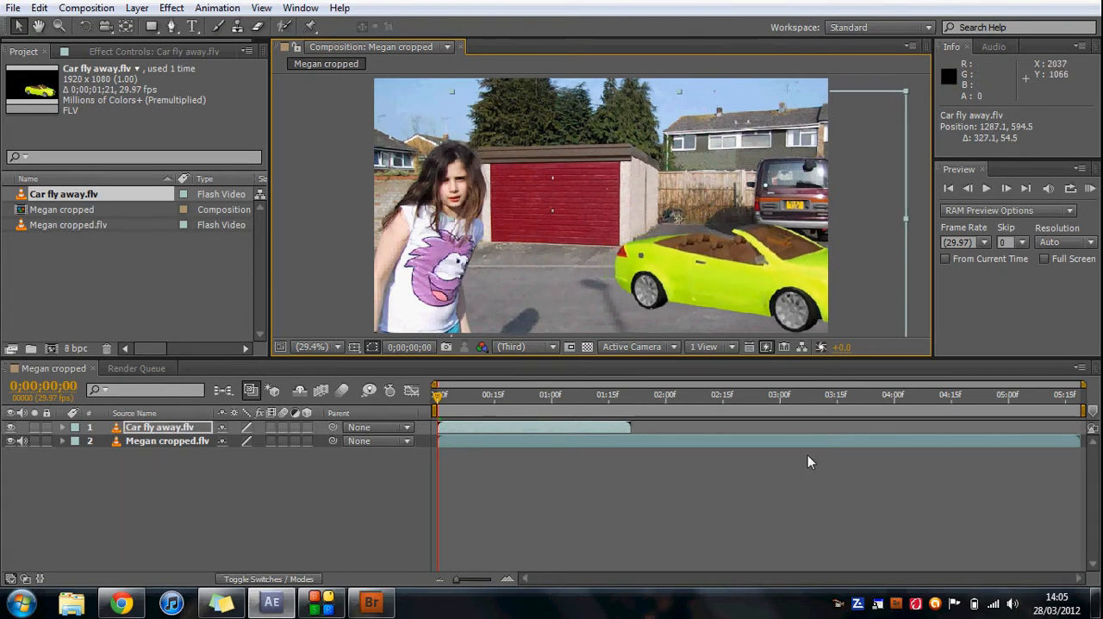
left_click_drag(766, 306, 769, 302)
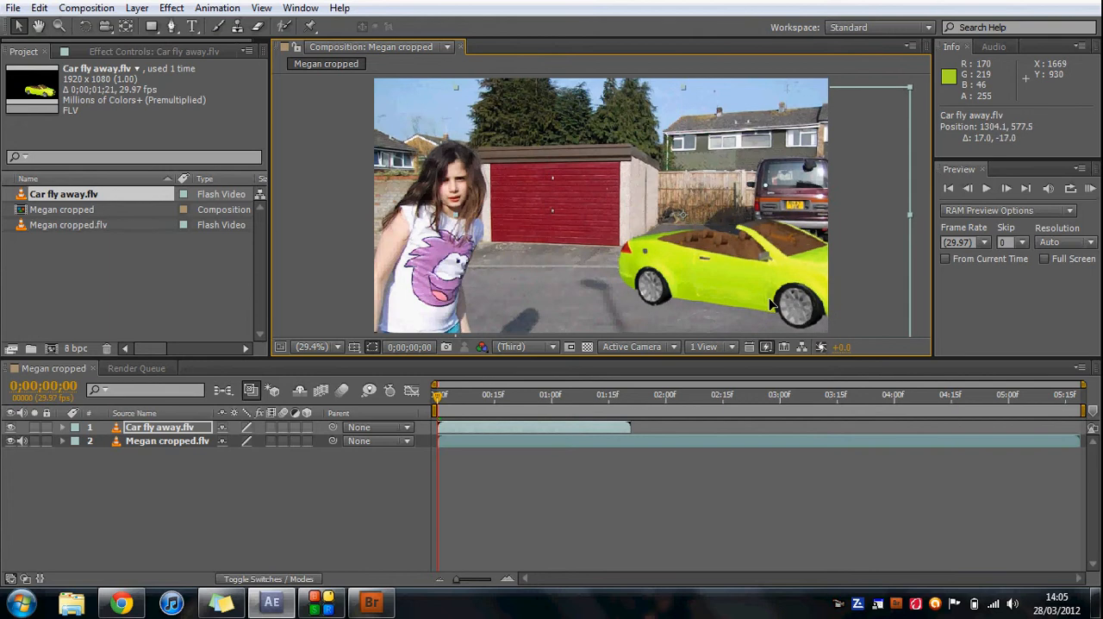
left_click(746, 468)
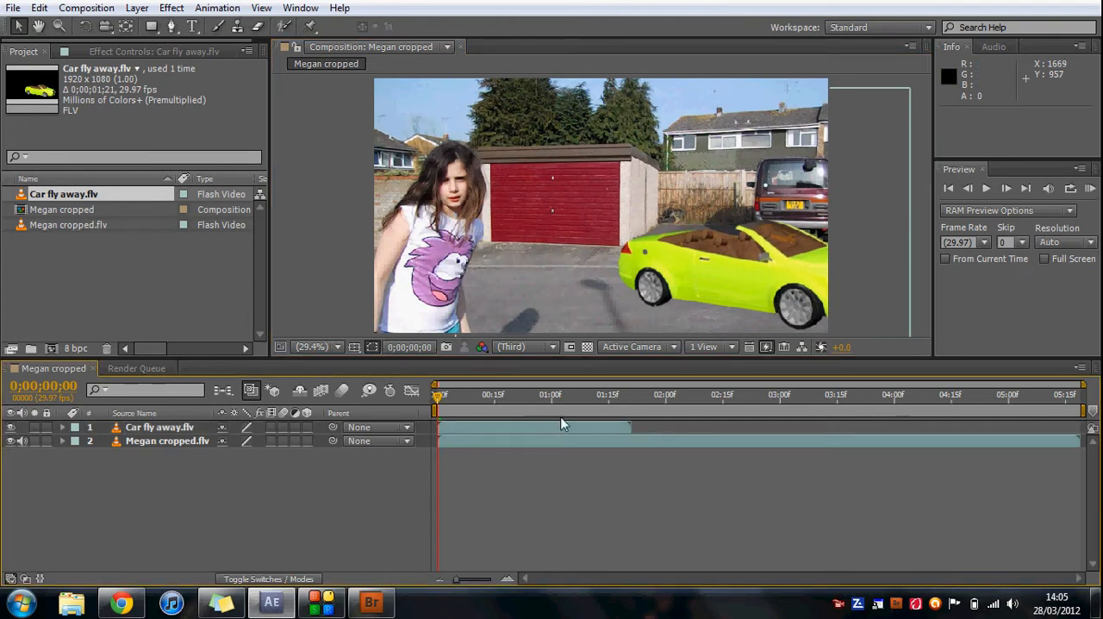
Slide the Car fly away.flv layer in time to start at 0;00;02;19 and check the girl's movement around its start.
left_click_drag(570, 429, 867, 382)
left_click_drag(435, 397, 704, 395)
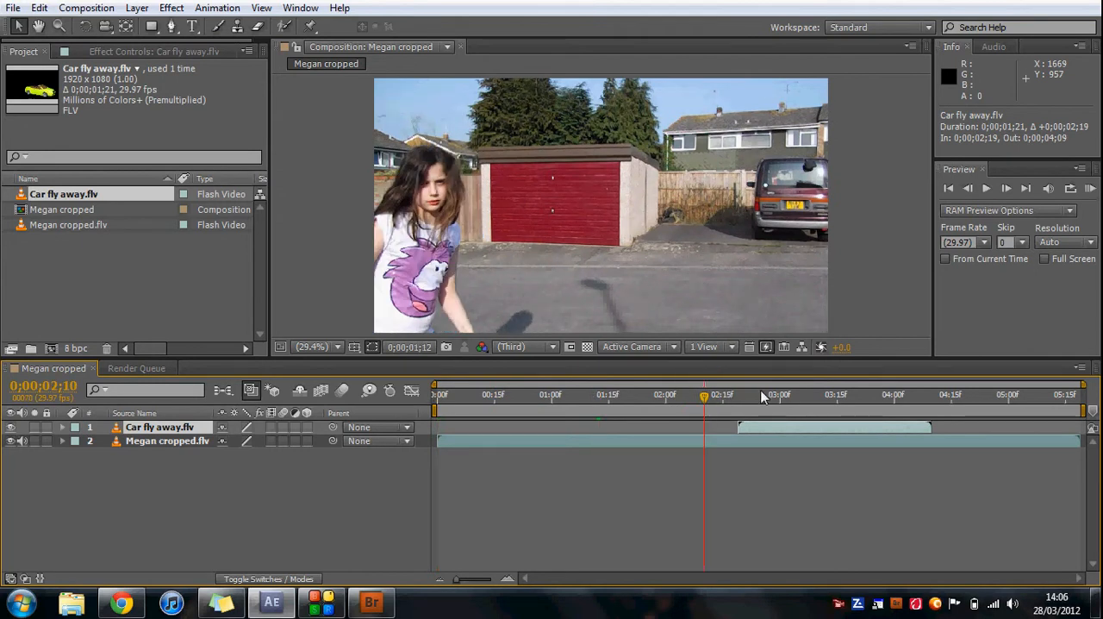
left_click(762, 396)
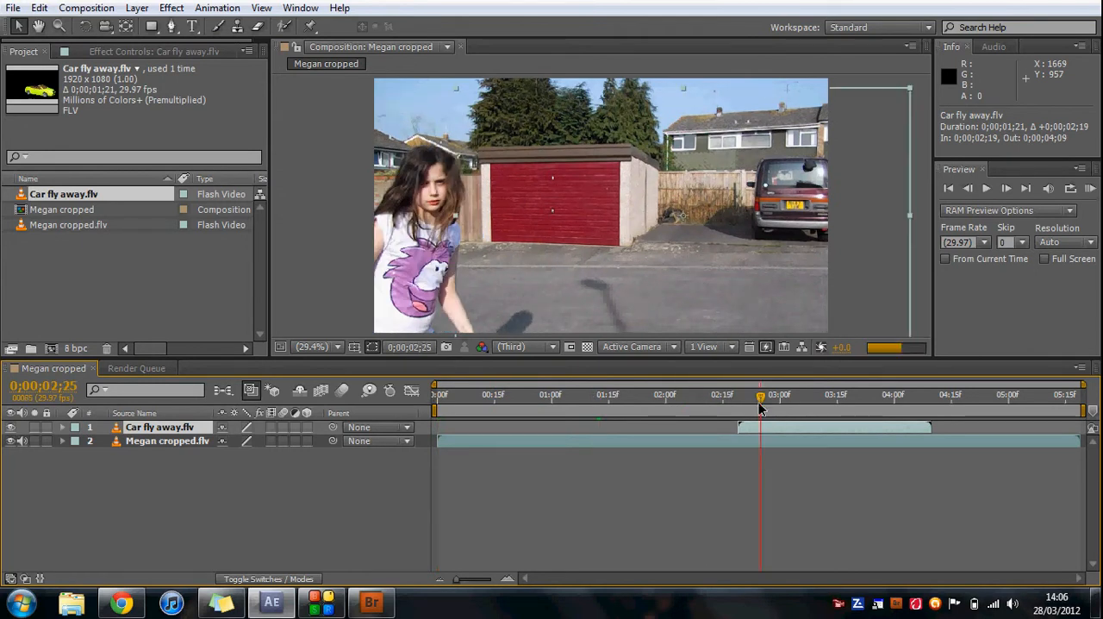
left_click(756, 404)
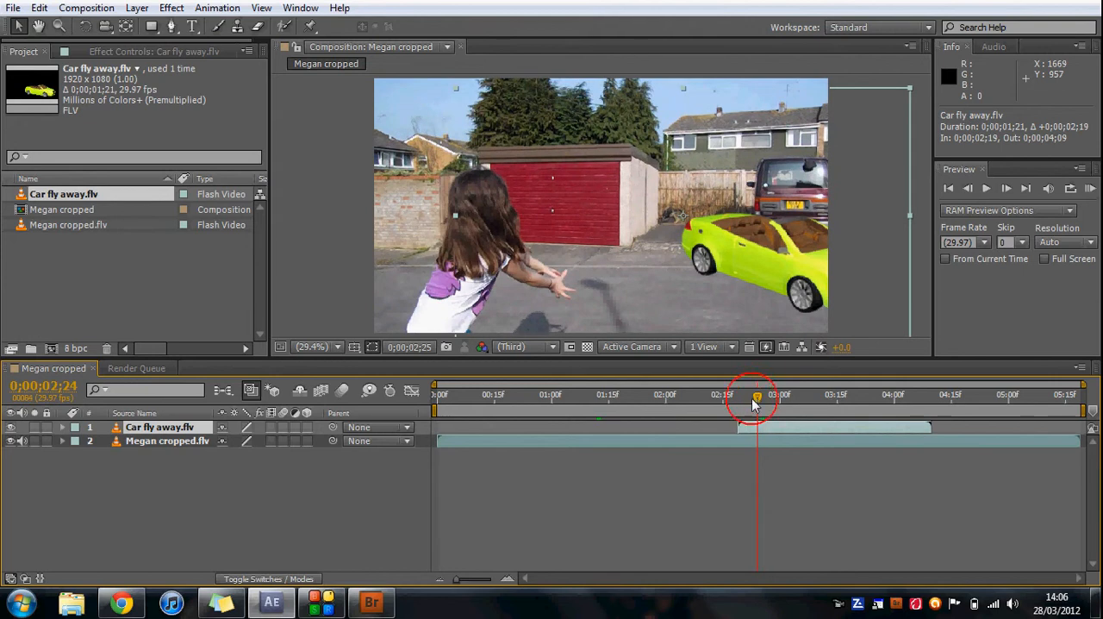
left_click(727, 396)
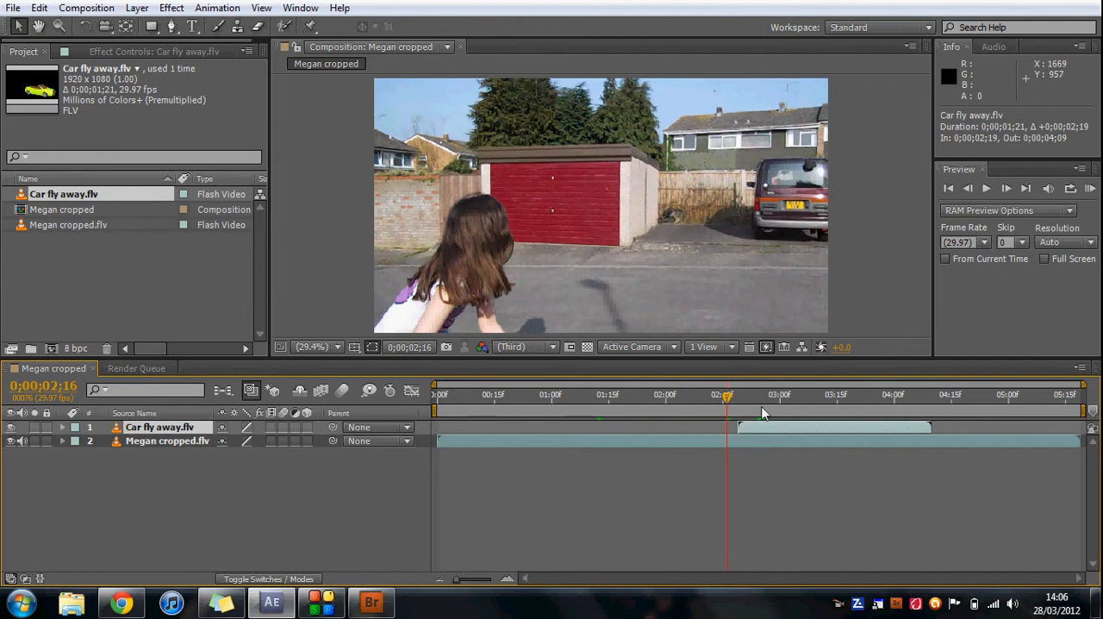
Shift the Car fly away.flv layer earlier to start at 0;00;02;14 and check its first frames.
mouse_move(762, 425)
left_mouse_down()
mouse_move(744, 426)
mouse_move(754, 428)
left_mouse_up()
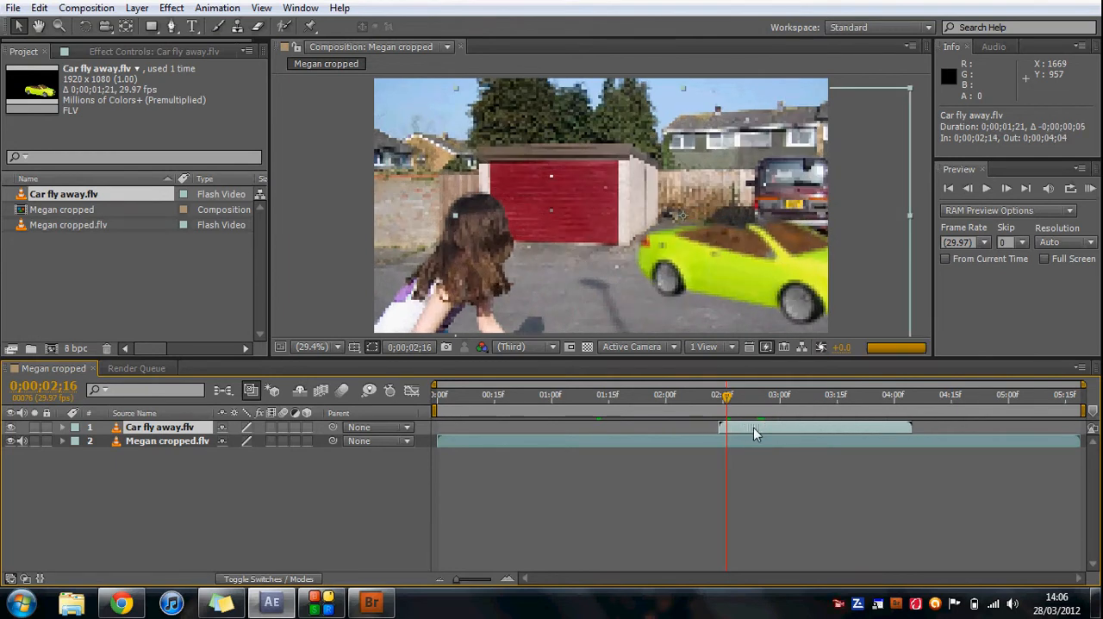
left_click(722, 401)
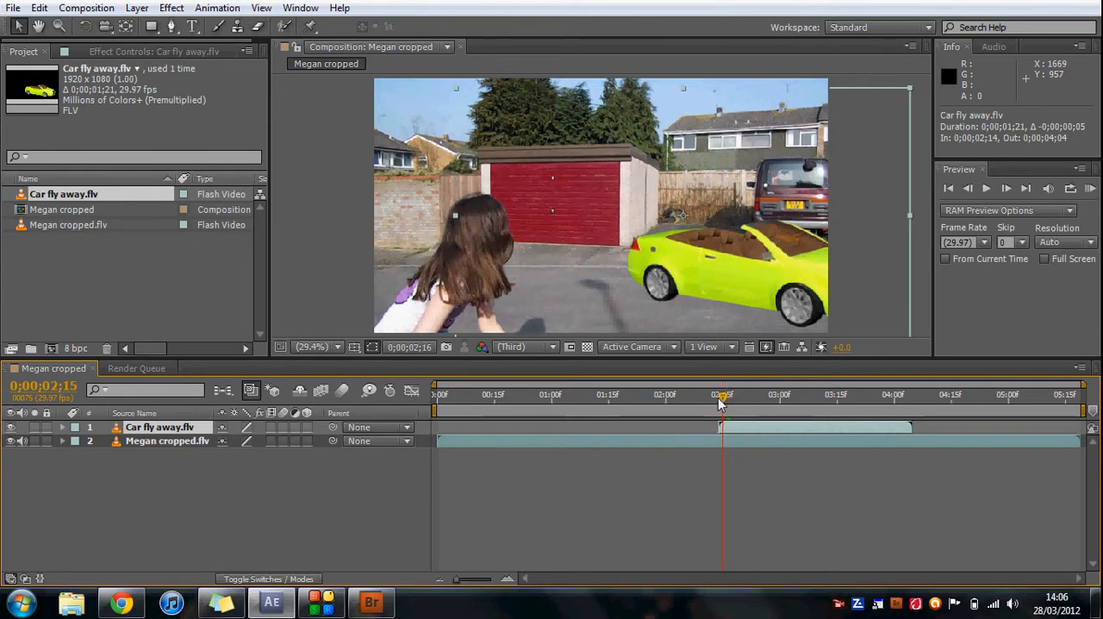
left_click_drag(722, 402, 716, 403)
left_click(720, 405)
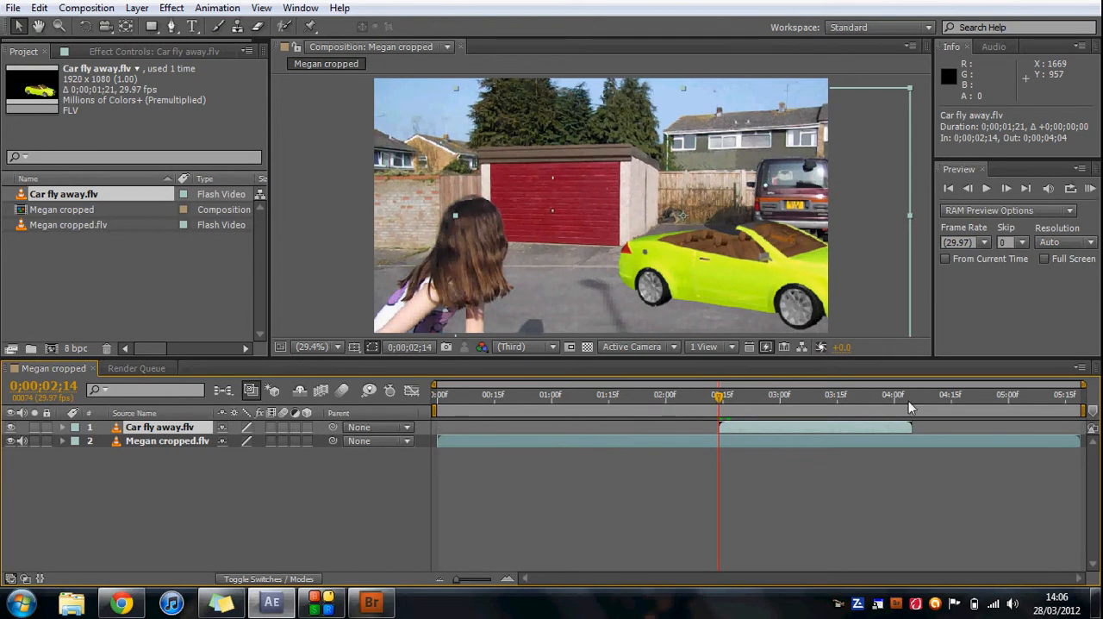
left_click(985, 439)
right_click(882, 427)
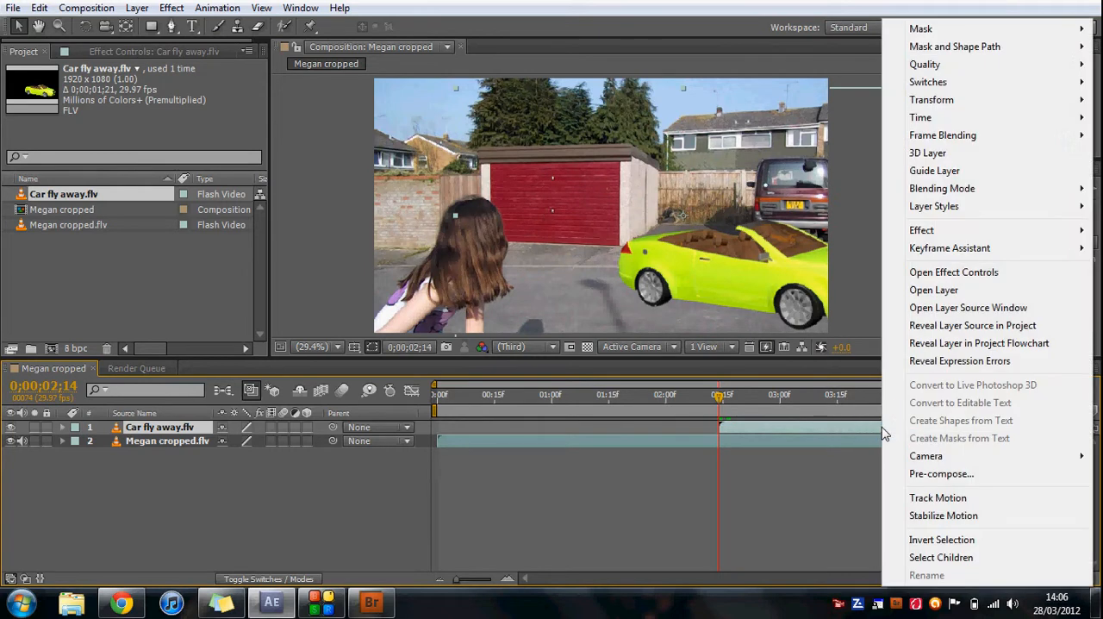
mouse_move(919, 118)
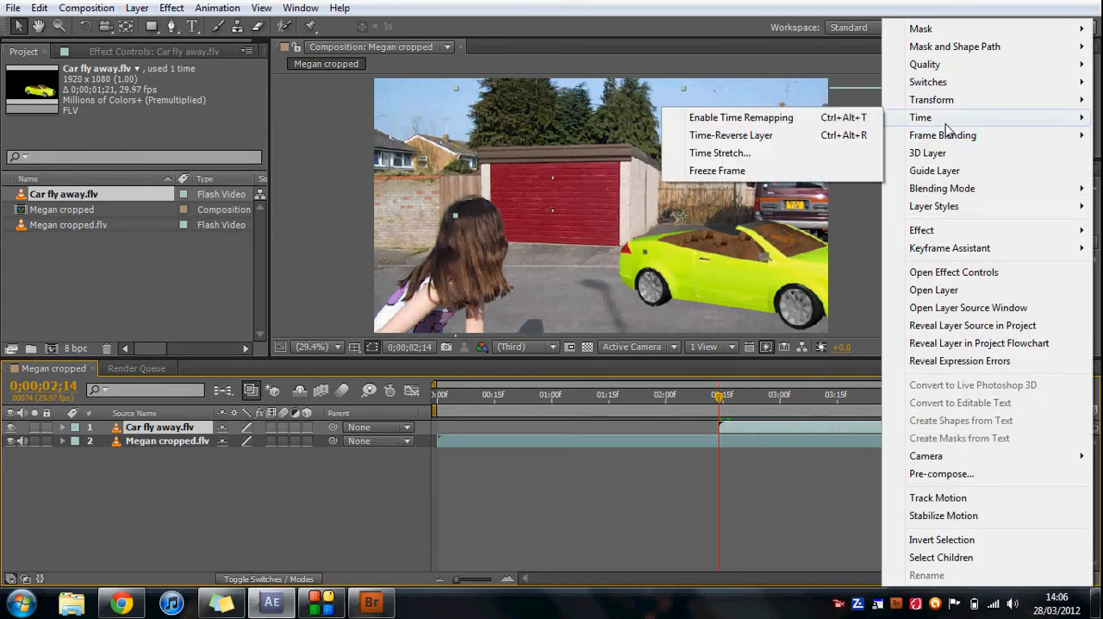
left_click(859, 156)
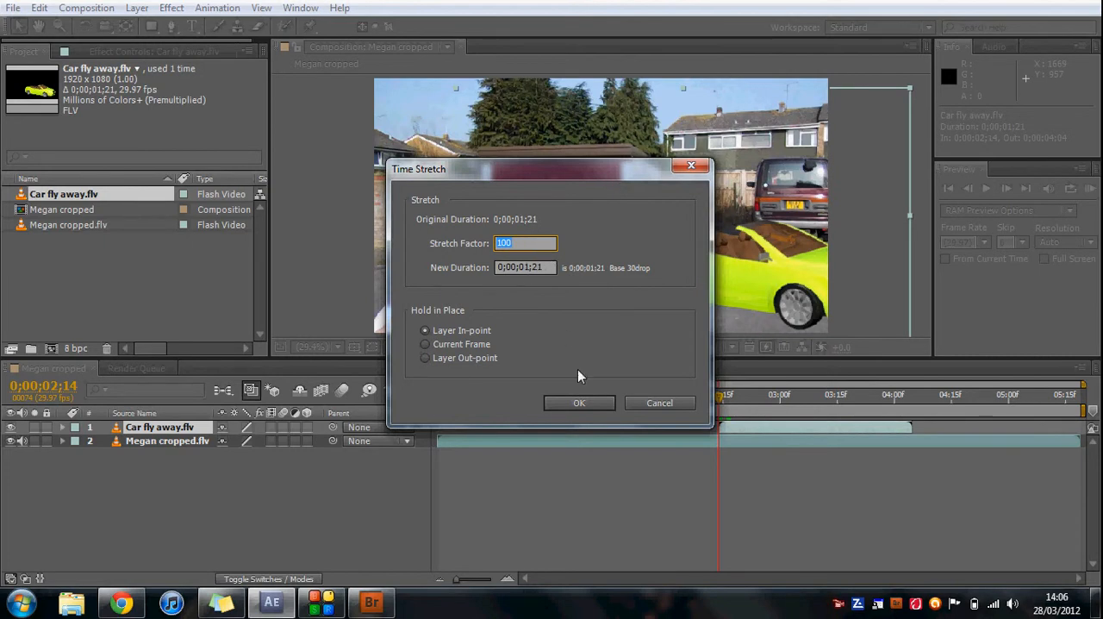
left_click(575, 402)
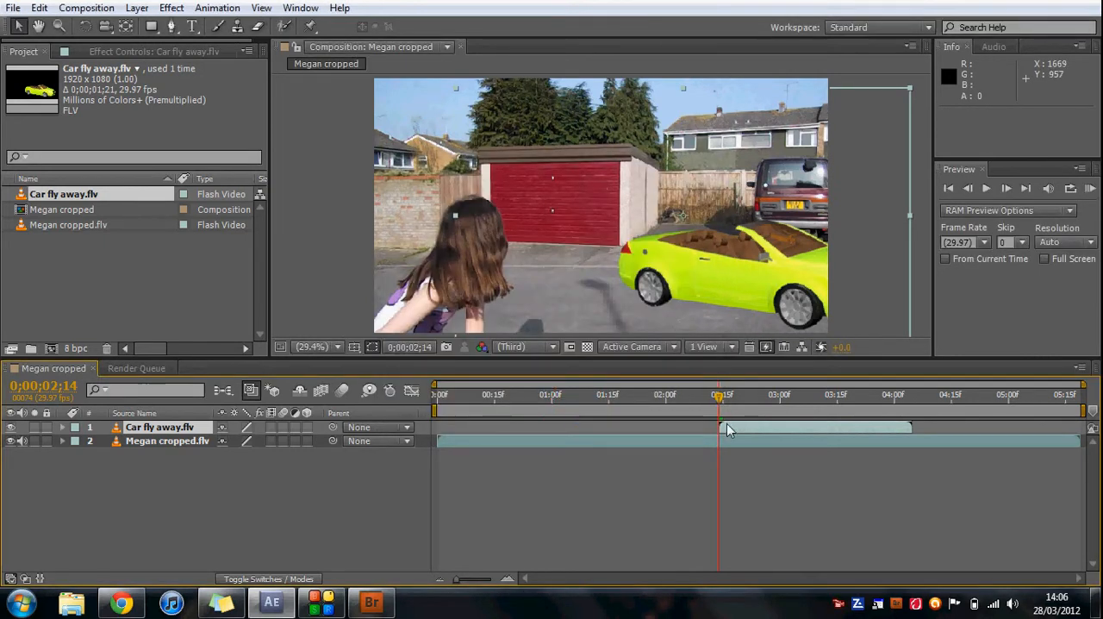
Time-stretch the Car fly away.flv layer with a stretch factor of 300 and move it to start at 0;00;00;00.
right_click(737, 428)
mouse_move(810, 123)
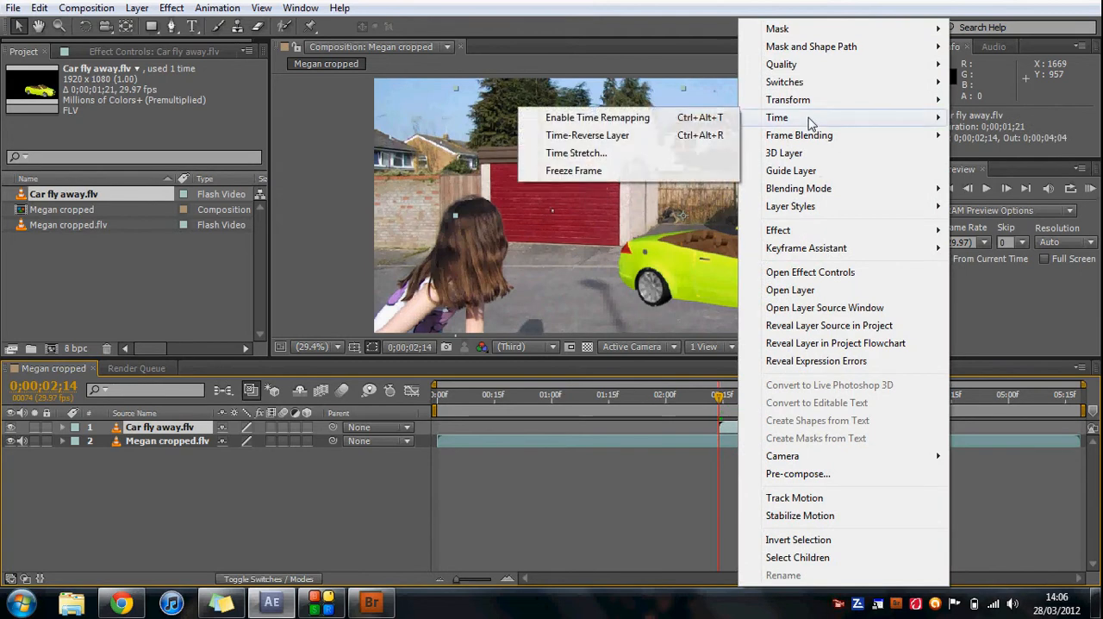
left_click(682, 153)
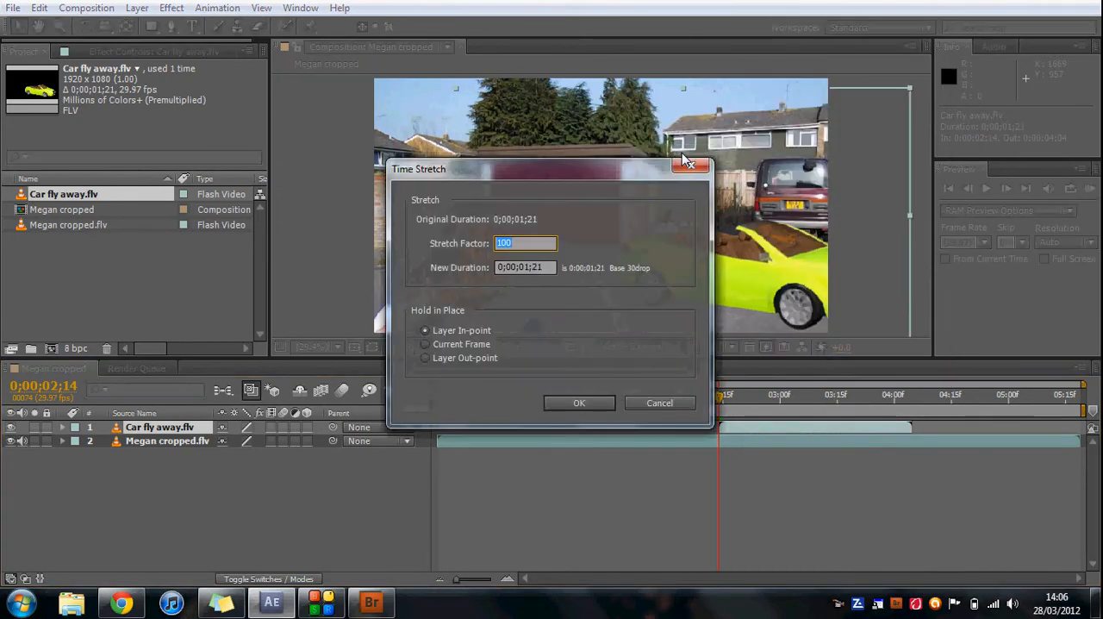
type("300")
key("Return")
left_click_drag(788, 431, 507, 439)
Set the end of the work area to 0;00;05;00, just before the stretched car layer's out-point.
left_click(993, 393)
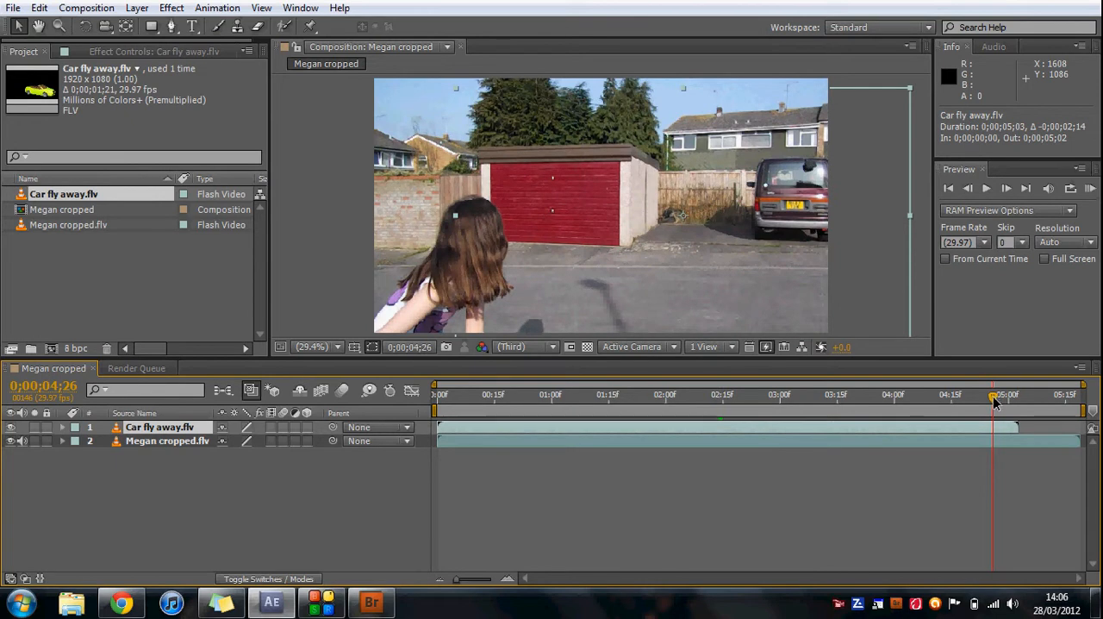
left_click_drag(994, 397, 1013, 398)
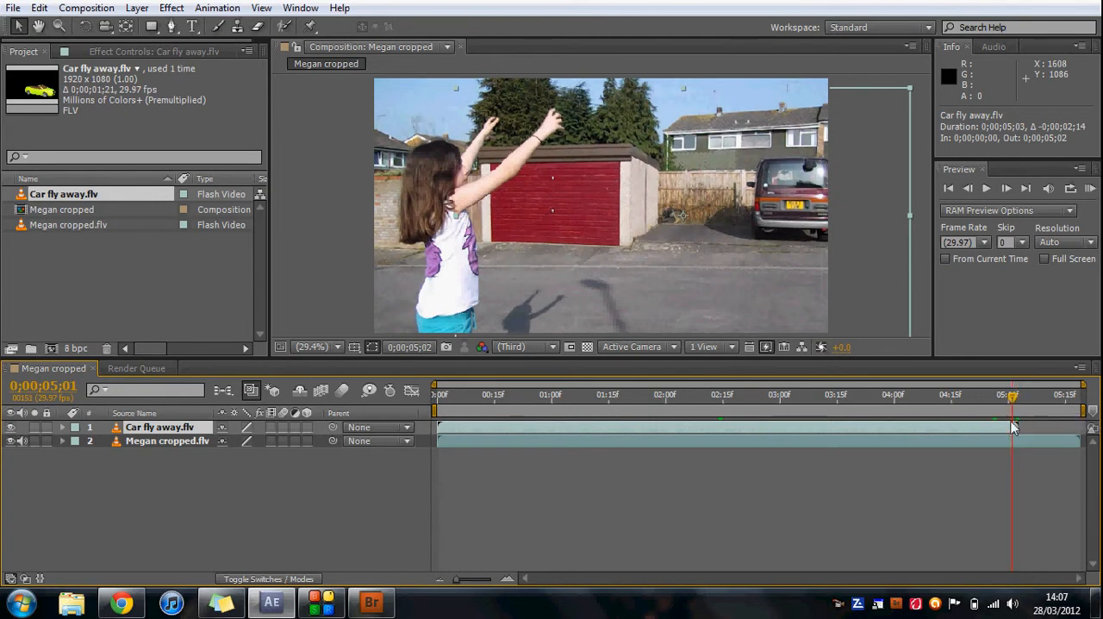
left_click_drag(1081, 411, 904, 413)
Return to the composition's first frame and enable time remapping on the Car fly away.flv layer.
left_click(716, 401)
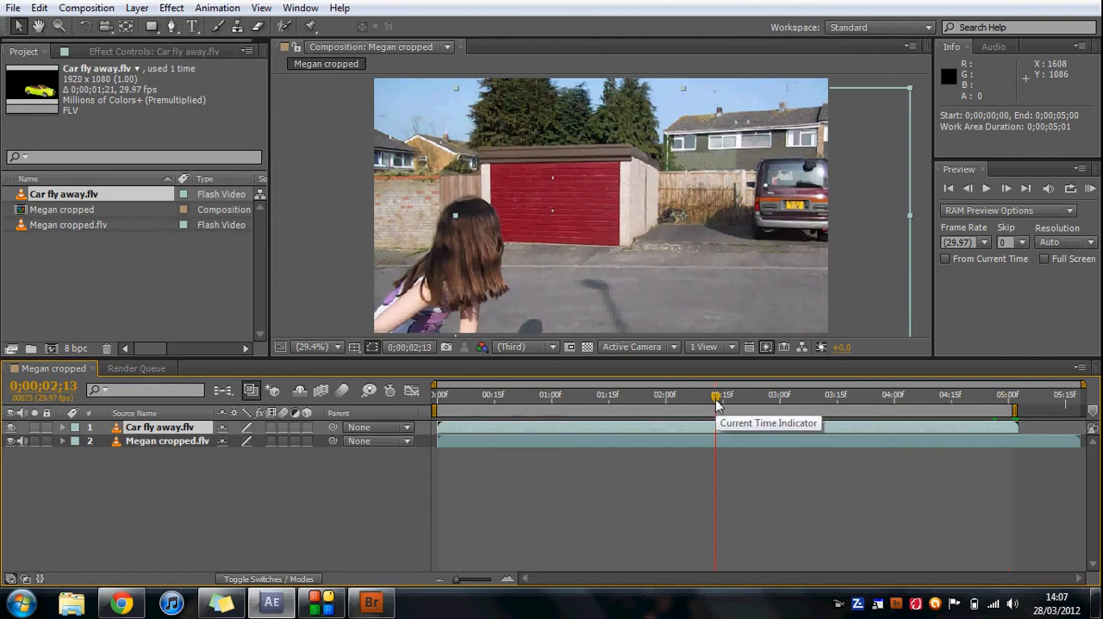
left_click_drag(700, 399, 649, 399)
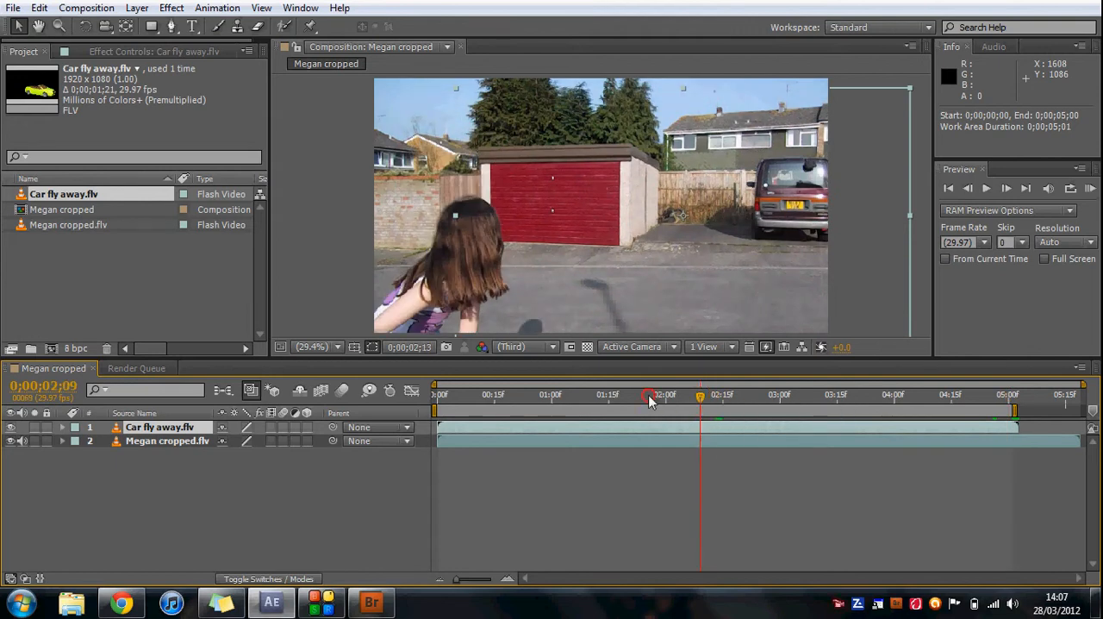
left_click(474, 403)
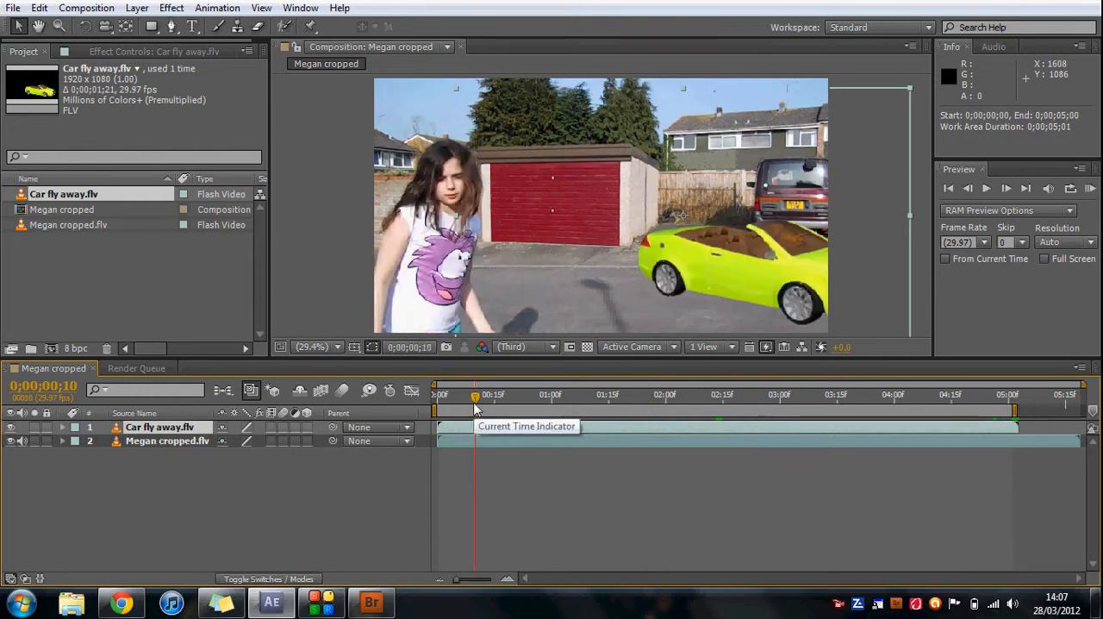
left_click(461, 403)
left_click(441, 402)
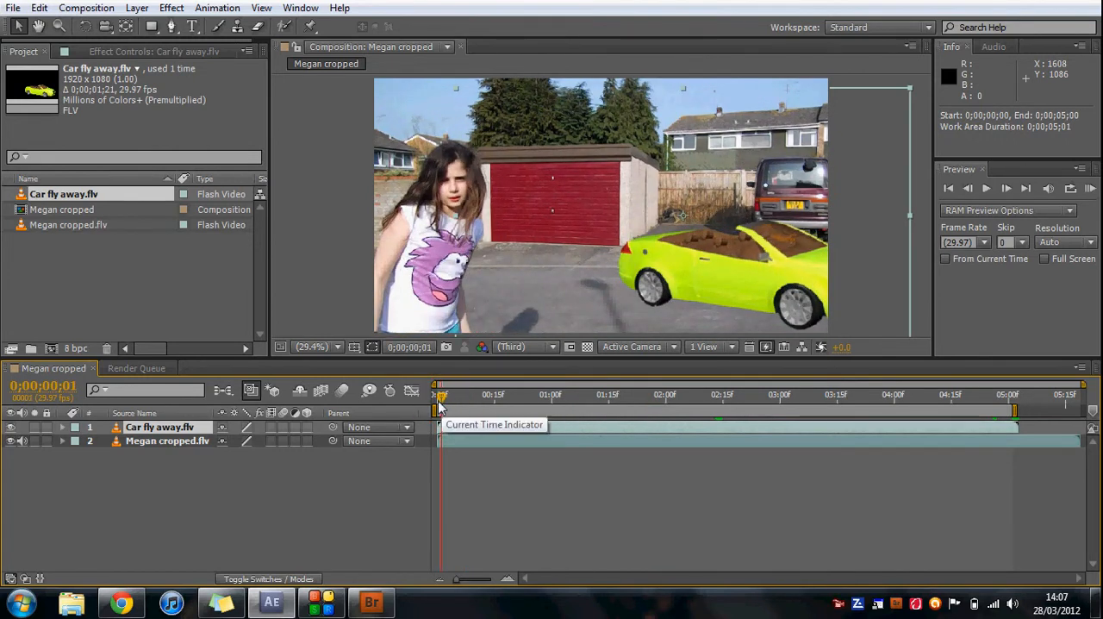
left_click(968, 188)
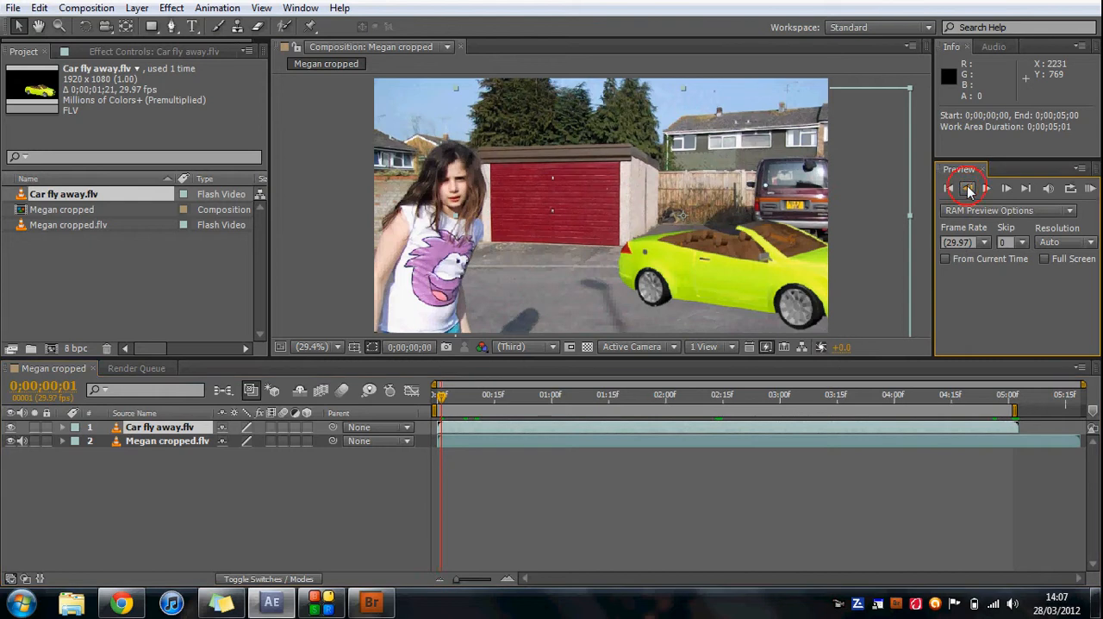
right_click(575, 433)
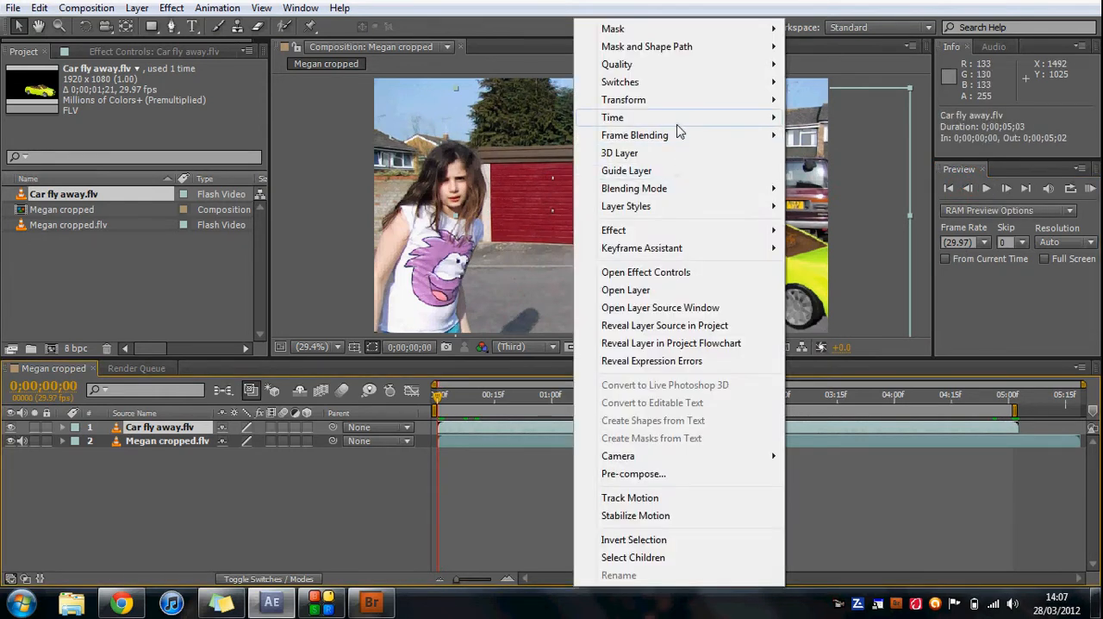
mouse_move(678, 125)
left_click(800, 117)
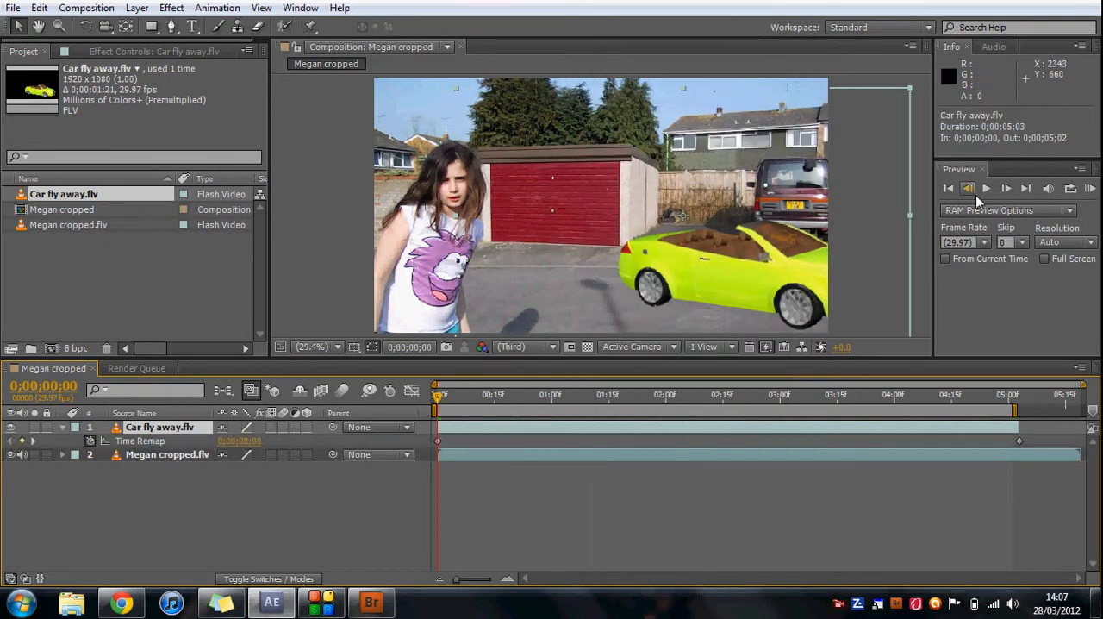
Add a Time Remap keyframe one frame after the start and move it along the timeline to 0;00;02;15.
left_click(1007, 189)
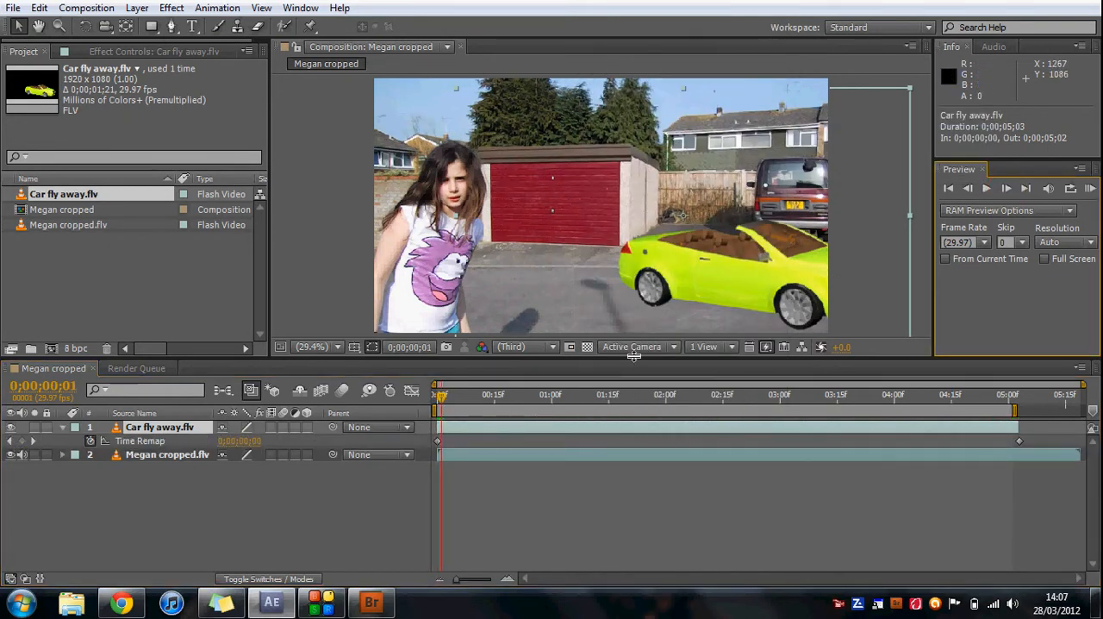
left_click(21, 441)
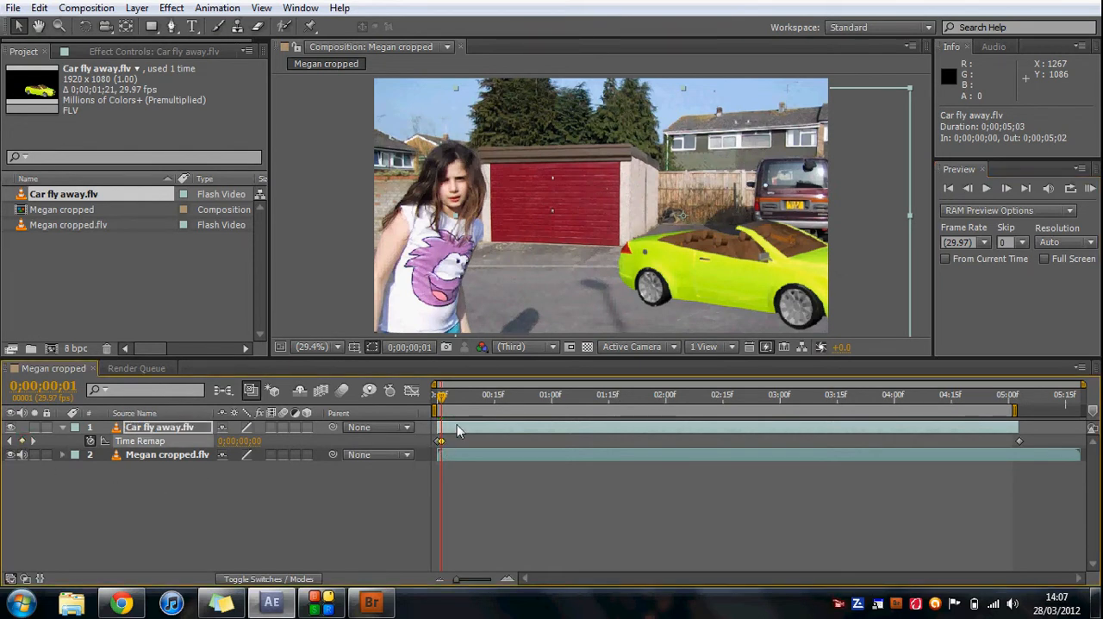
left_click_drag(441, 443, 630, 437)
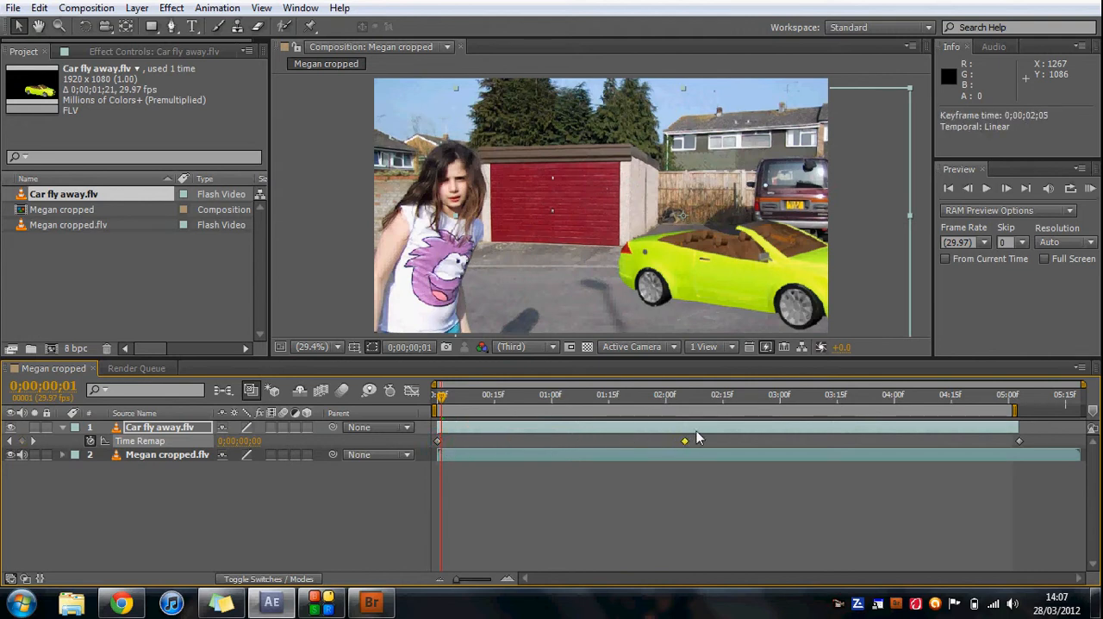
Find the frame where the girl bends forward and move the middle Time Remap keyframe to 0;00;02;09.
left_click_drag(441, 404, 622, 407)
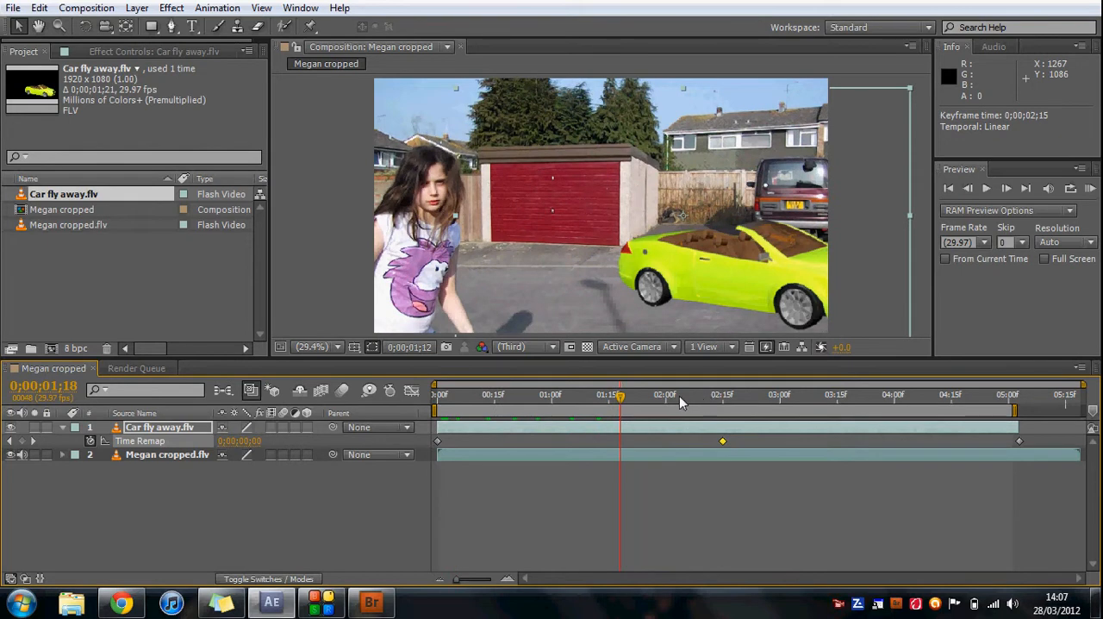
left_click_drag(678, 403, 699, 404)
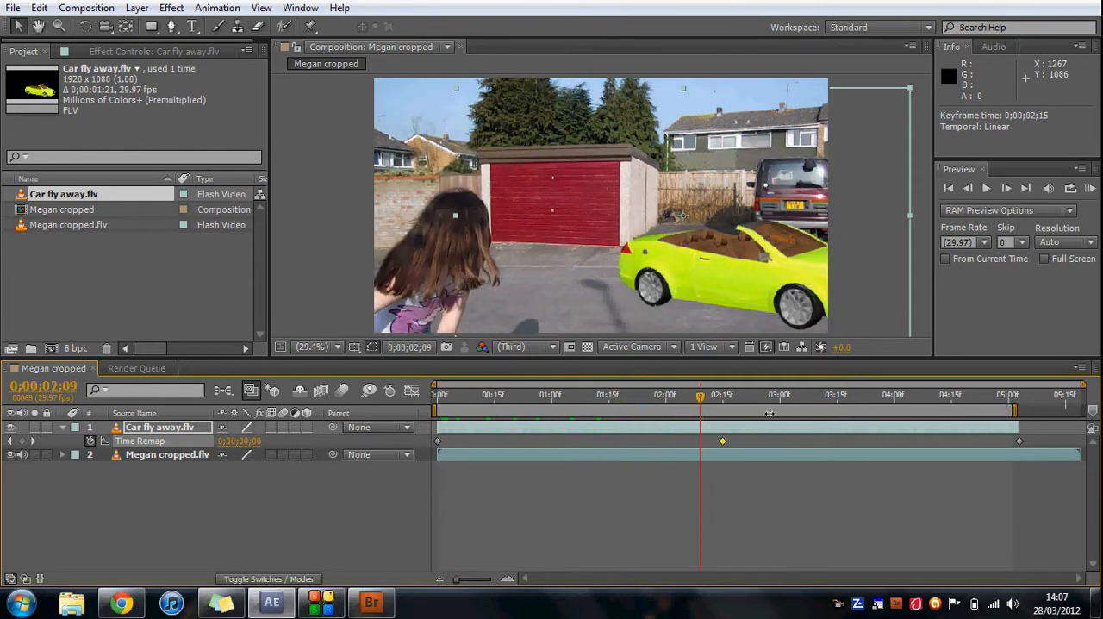
left_click_drag(723, 441, 700, 442)
Preview the remapped car motion, move the middle Time Remap keyframe to 0;00;02;17 and check the timing up to 0;00;03;00.
left_click(986, 193)
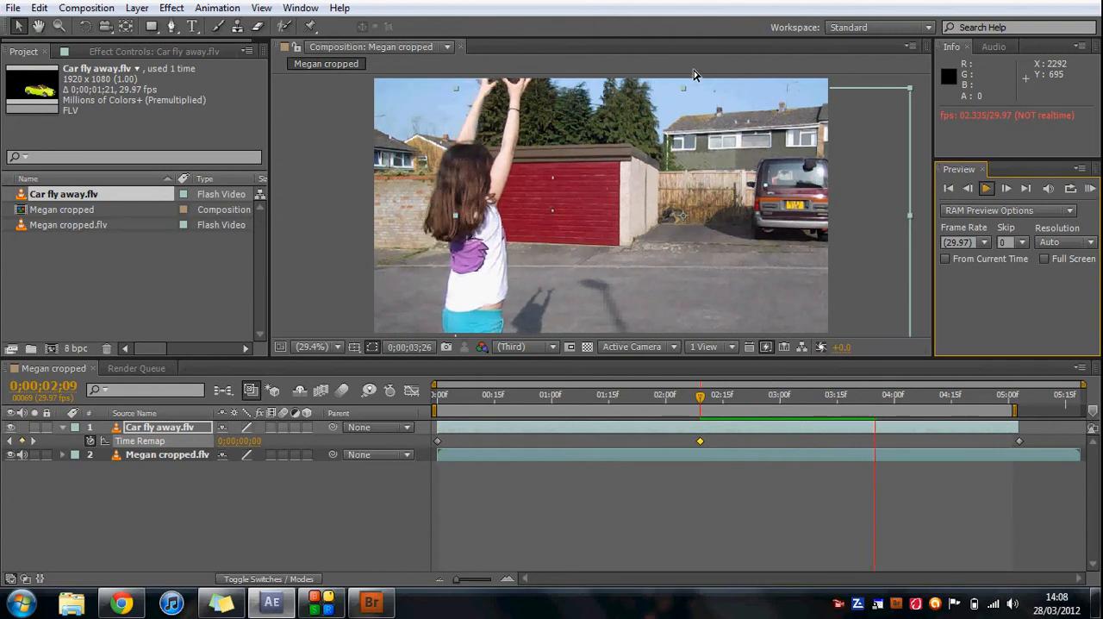
left_click(987, 190)
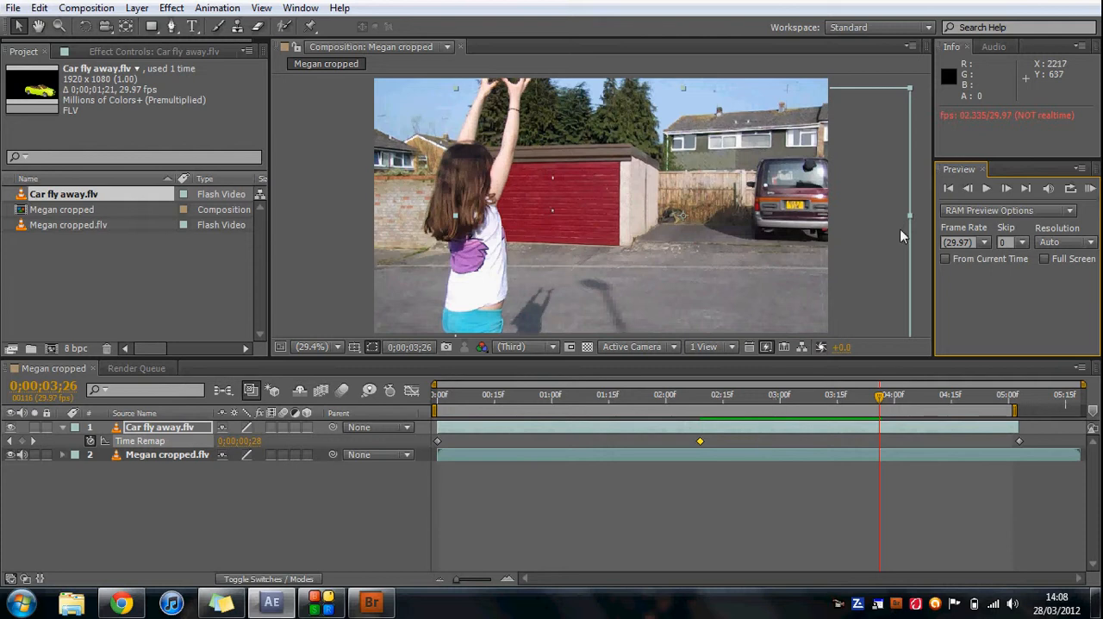
left_click_drag(879, 395, 746, 402)
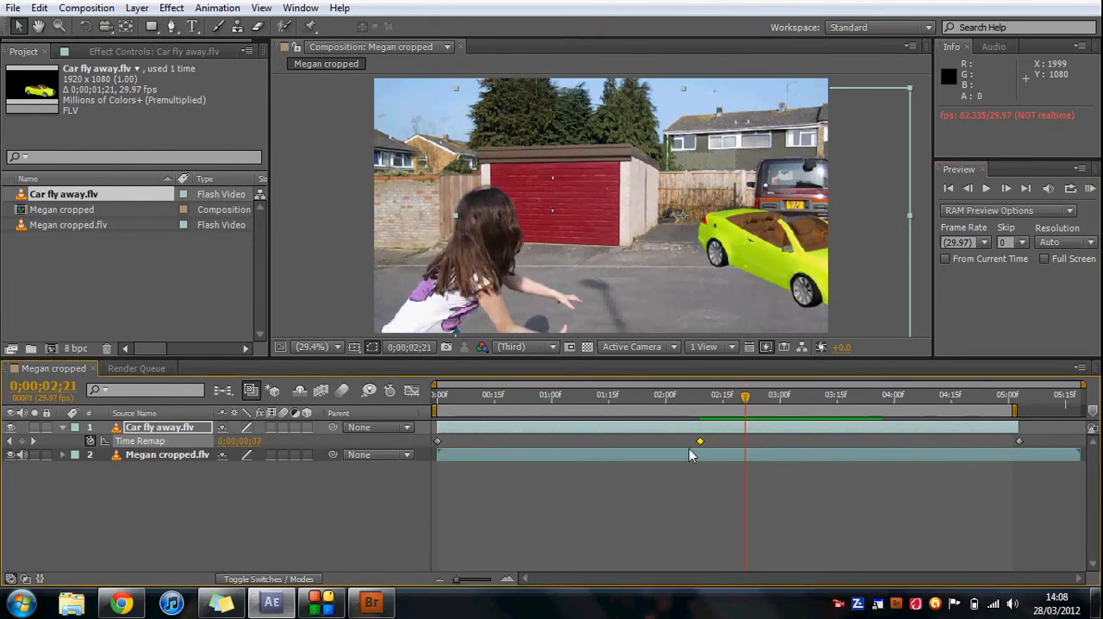
left_click_drag(699, 441, 731, 440)
left_click_drag(745, 403, 780, 400)
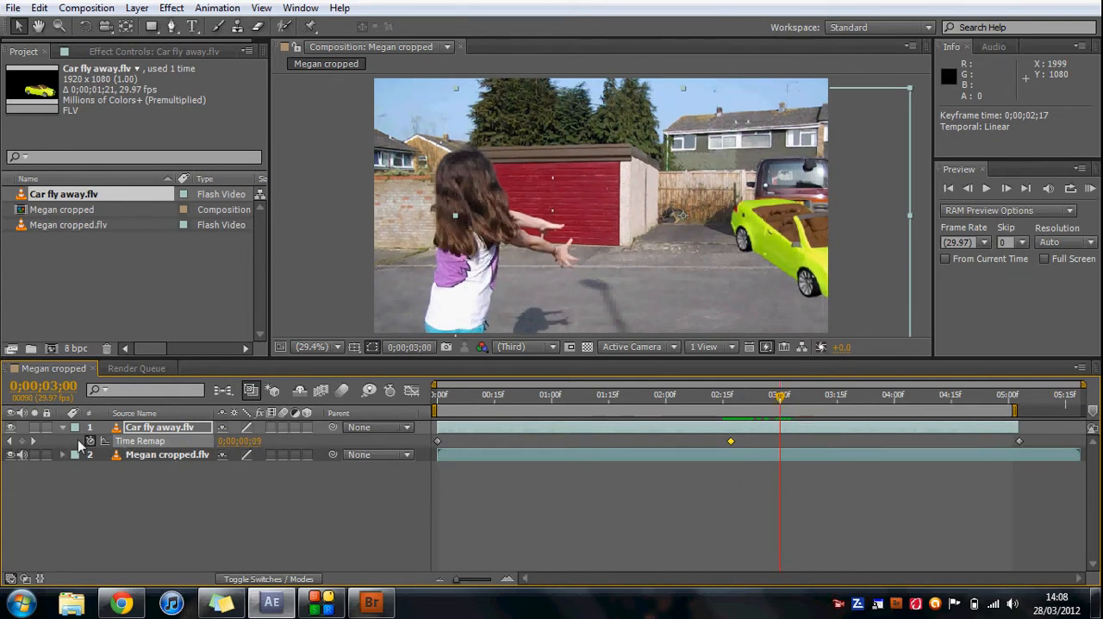
Expand the Transform properties of the Car fly away.flv layer.
left_click(62, 428)
left_click(63, 428)
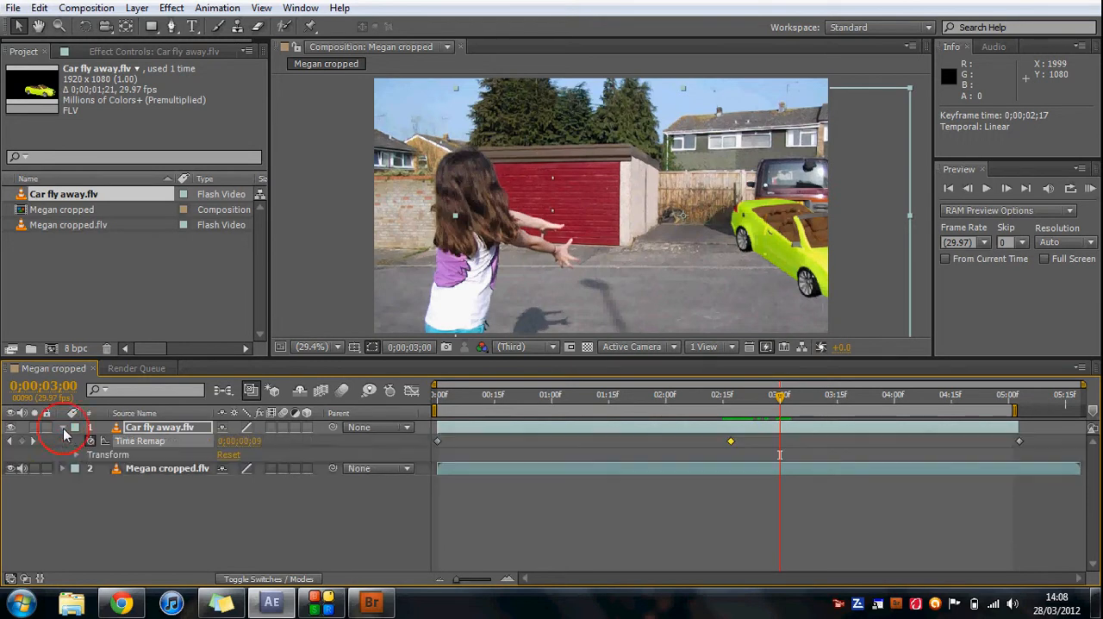
left_click(76, 455)
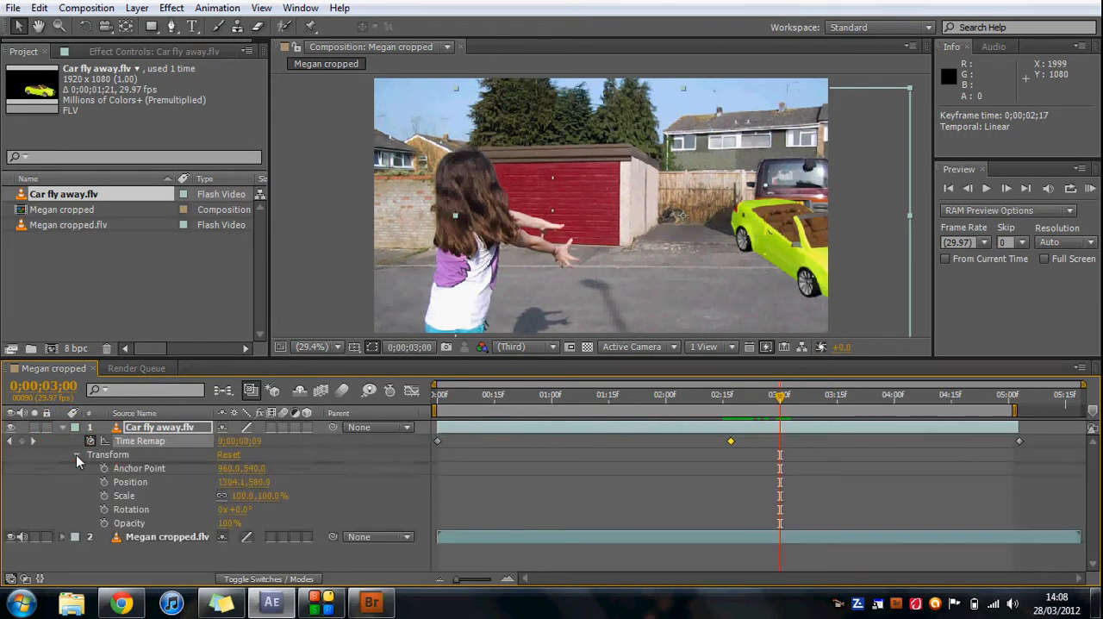
left_click(104, 481)
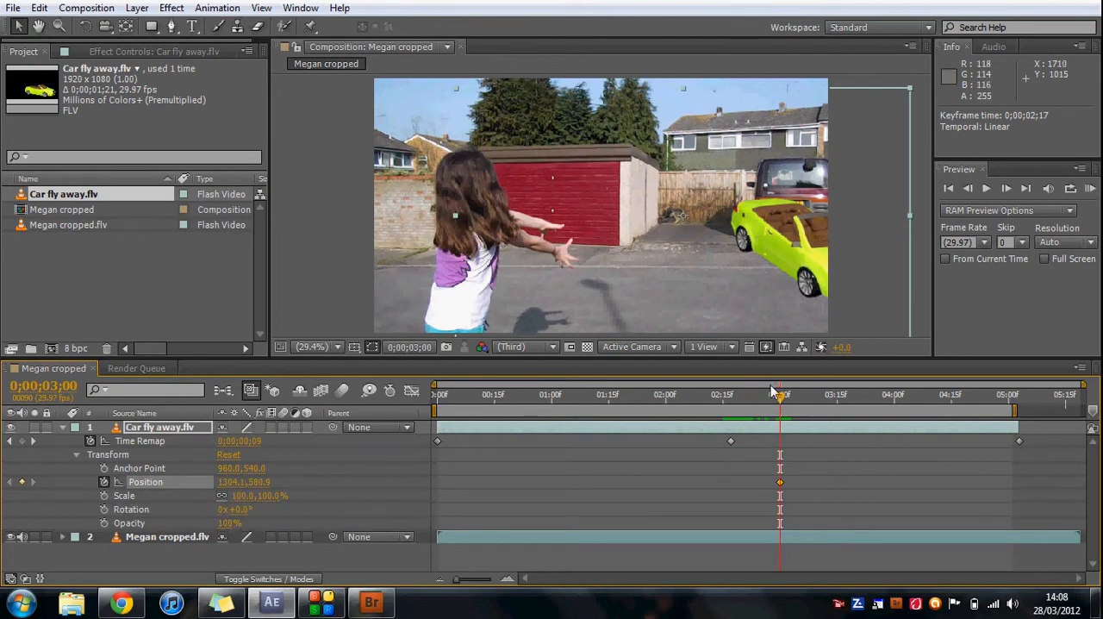
left_click_drag(780, 399, 853, 399)
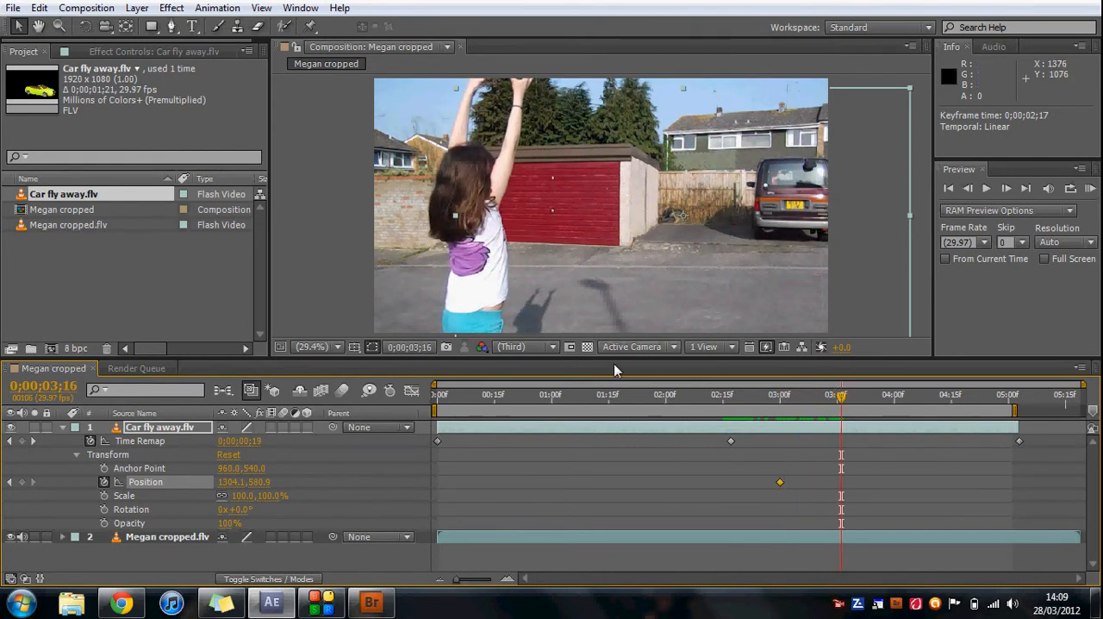
left_click(22, 483)
left_click_drag(740, 142, 691, 91)
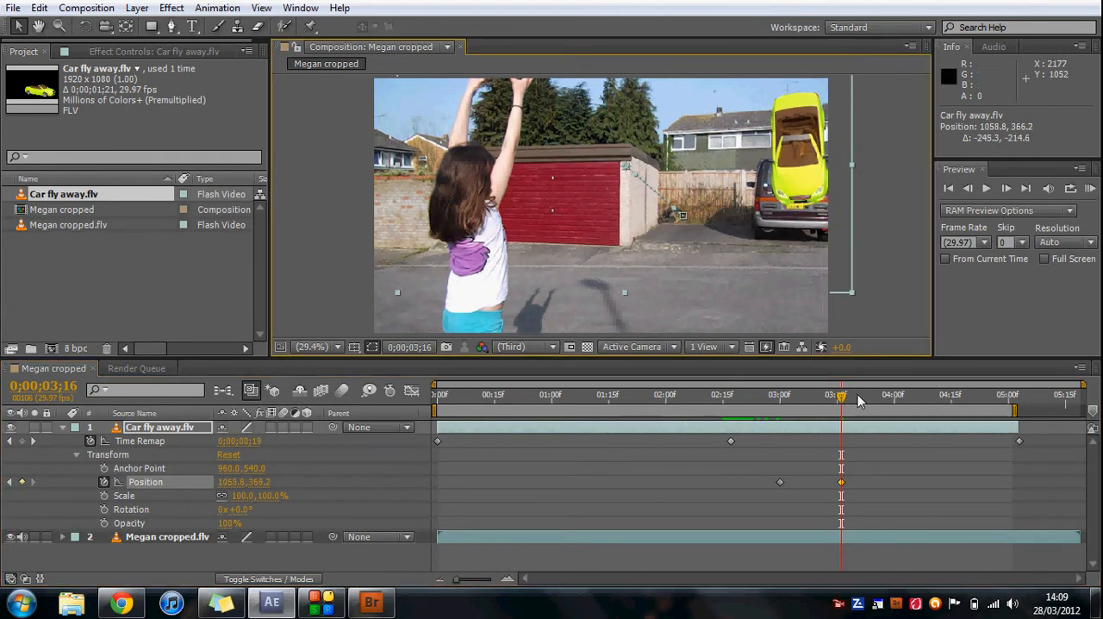
left_click_drag(842, 399, 730, 412)
left_click_drag(799, 506, 765, 466)
key("Delete")
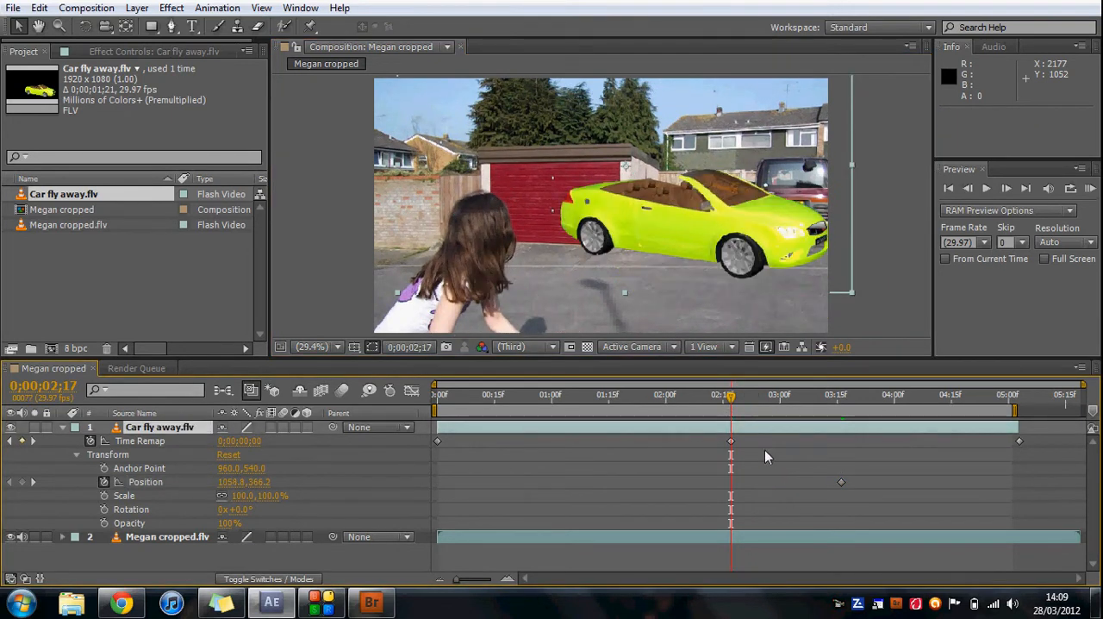
key("ctrl+z")
key("ctrl+z")
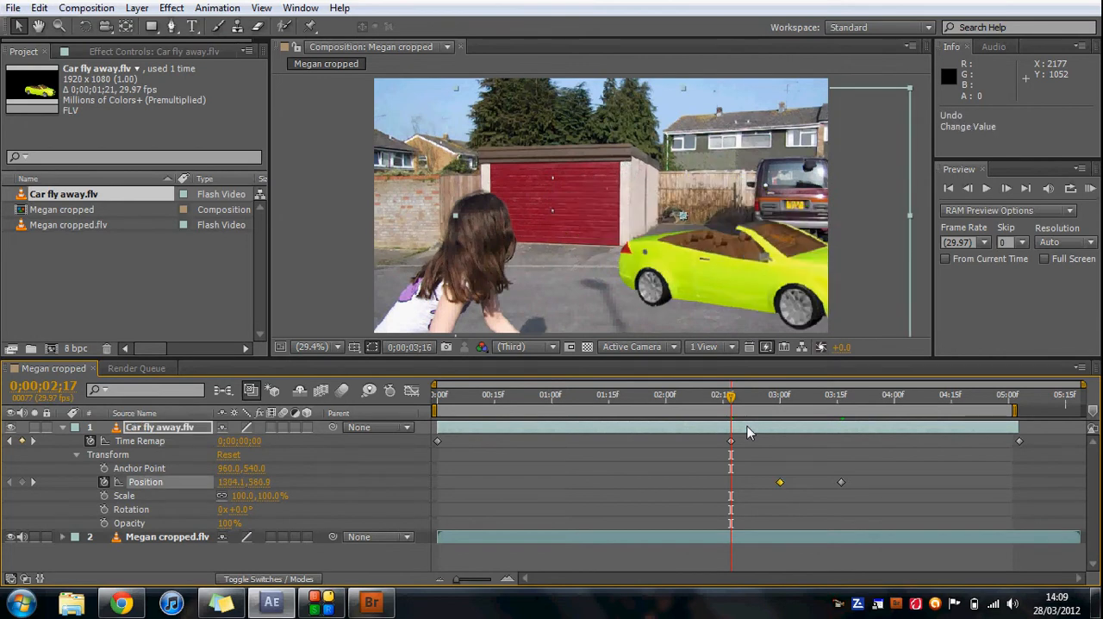
key("ctrl+z")
key("ctrl+z")
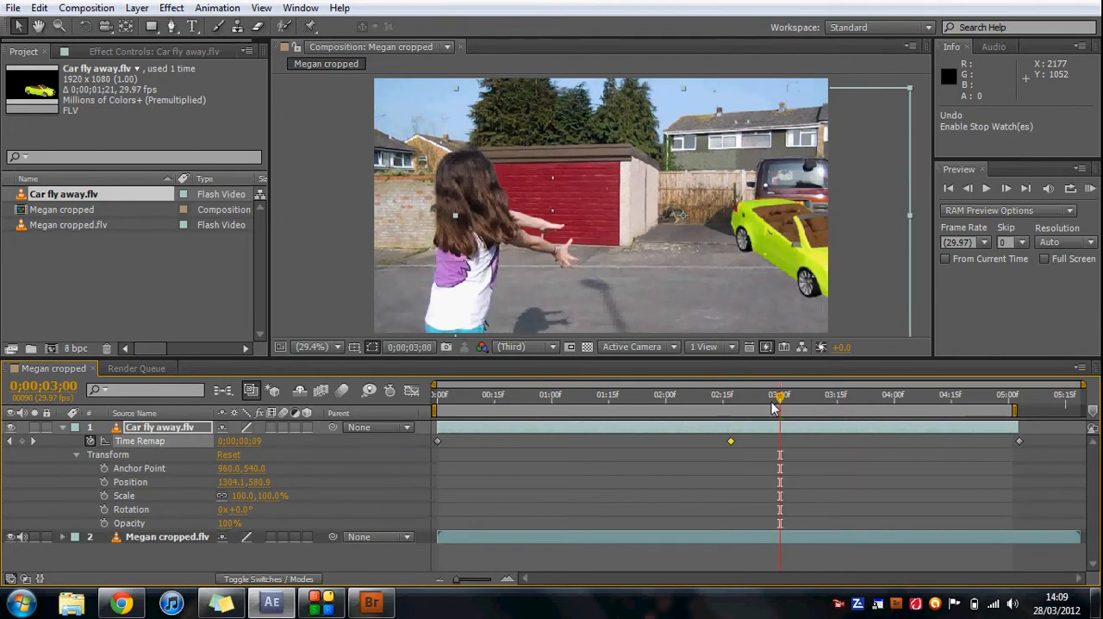
Add a Position keyframe for the car layer at 0;00;02;17 and move the layer to about 1058.8, 322.0 at 0;00;03;16.
left_click_drag(782, 401, 729, 402)
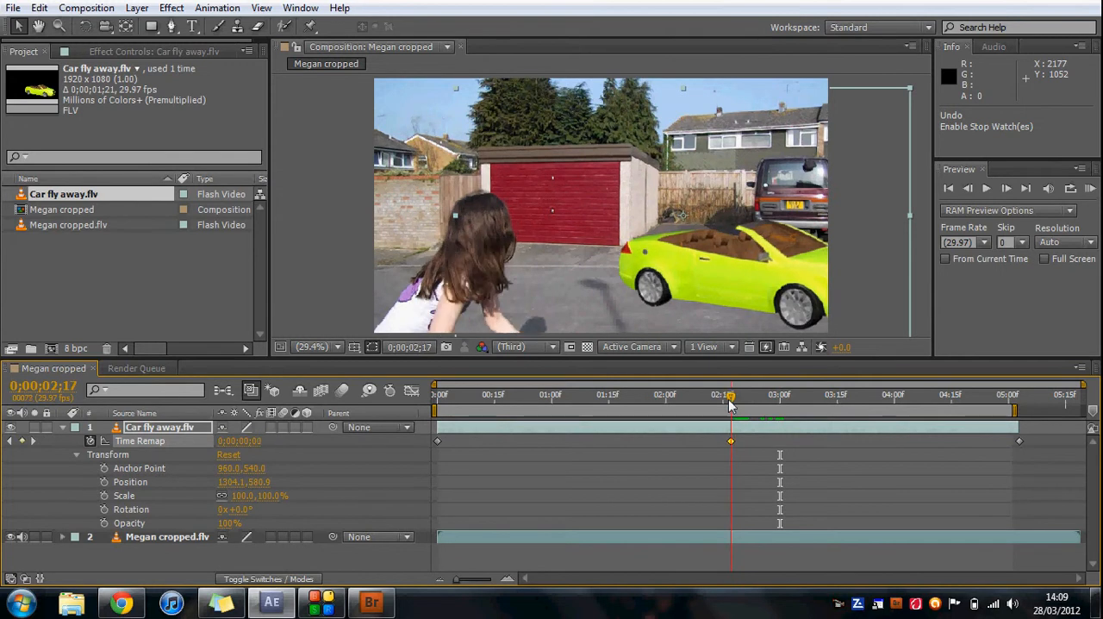
left_click(103, 482)
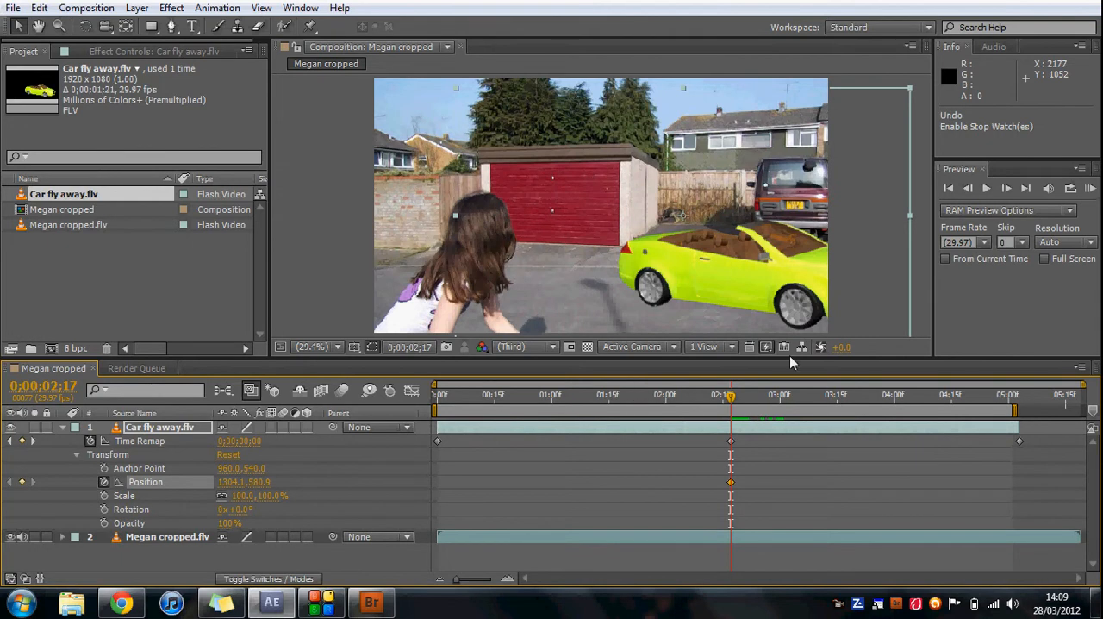
left_click_drag(731, 398, 843, 399)
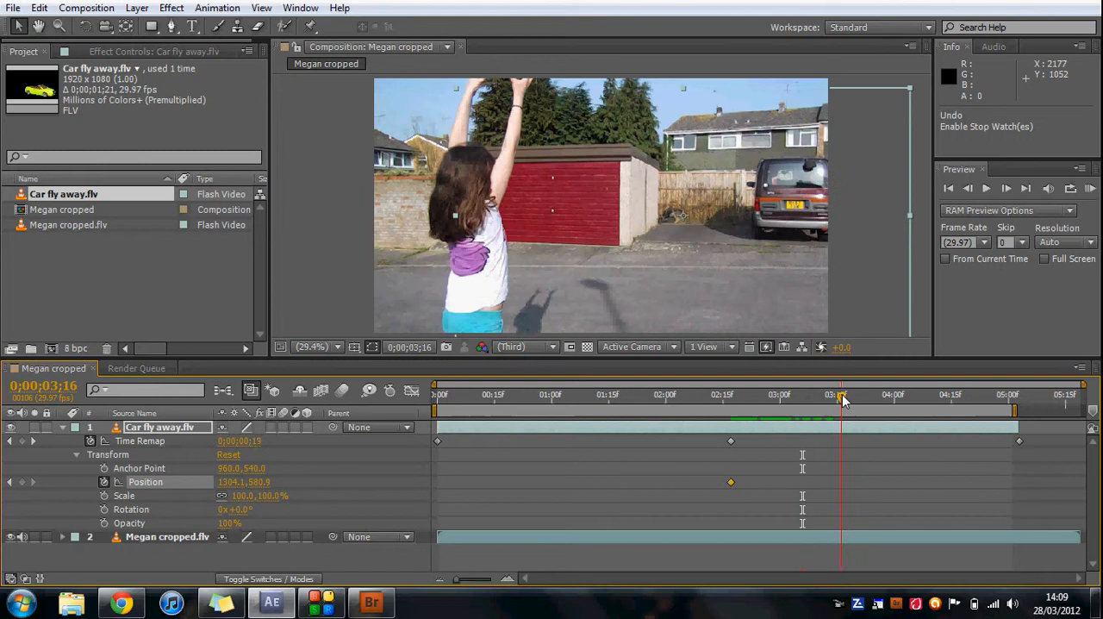
left_click_drag(829, 218, 771, 153)
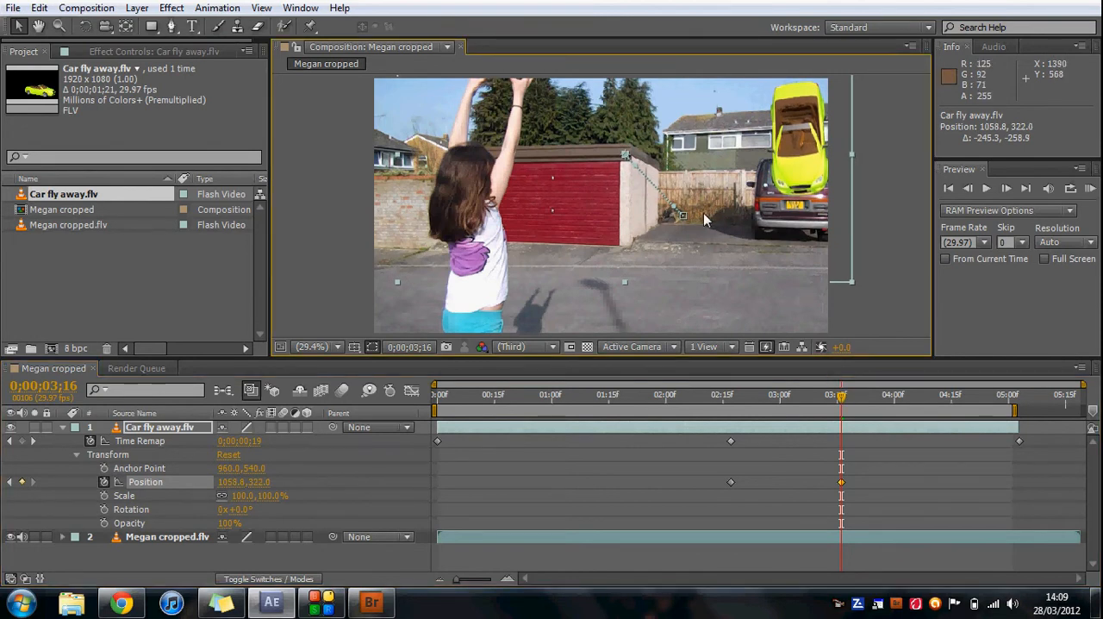
Bend the car's motion path into a curve by adjusting its Bezier handles, placing the upper handle at about 1140.6, 528.6.
left_click(665, 209)
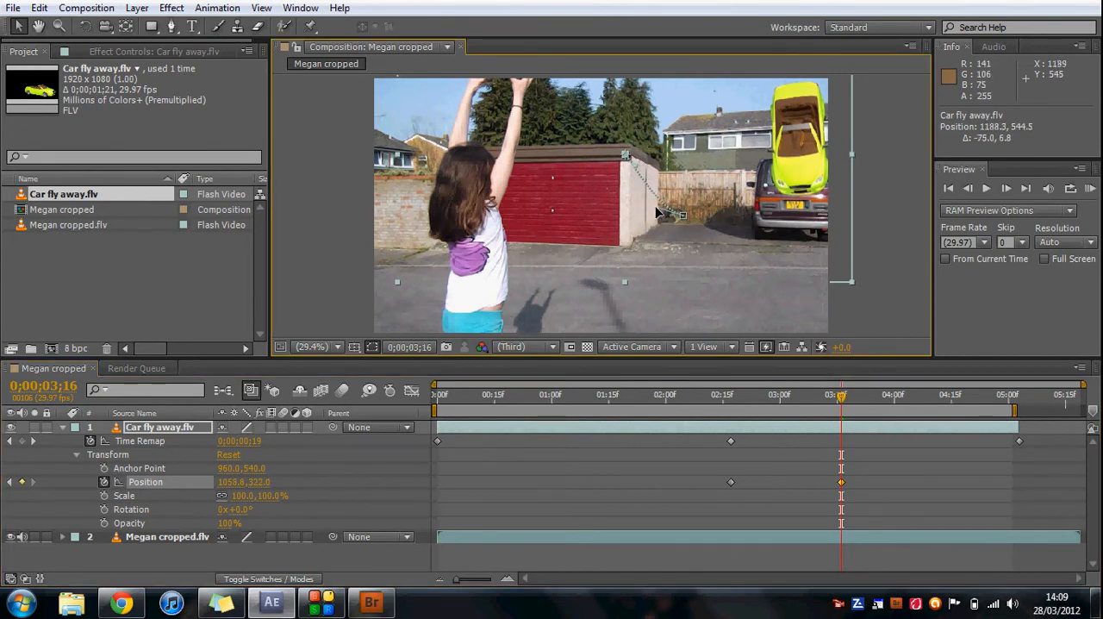
left_click_drag(635, 166, 624, 195)
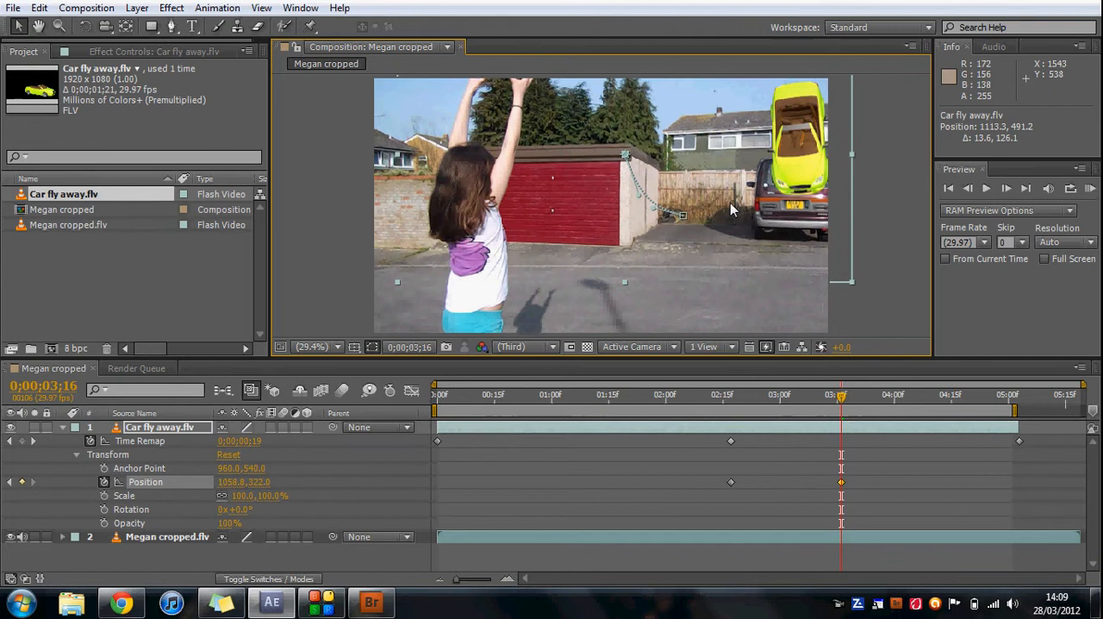
left_click_drag(638, 194, 645, 203)
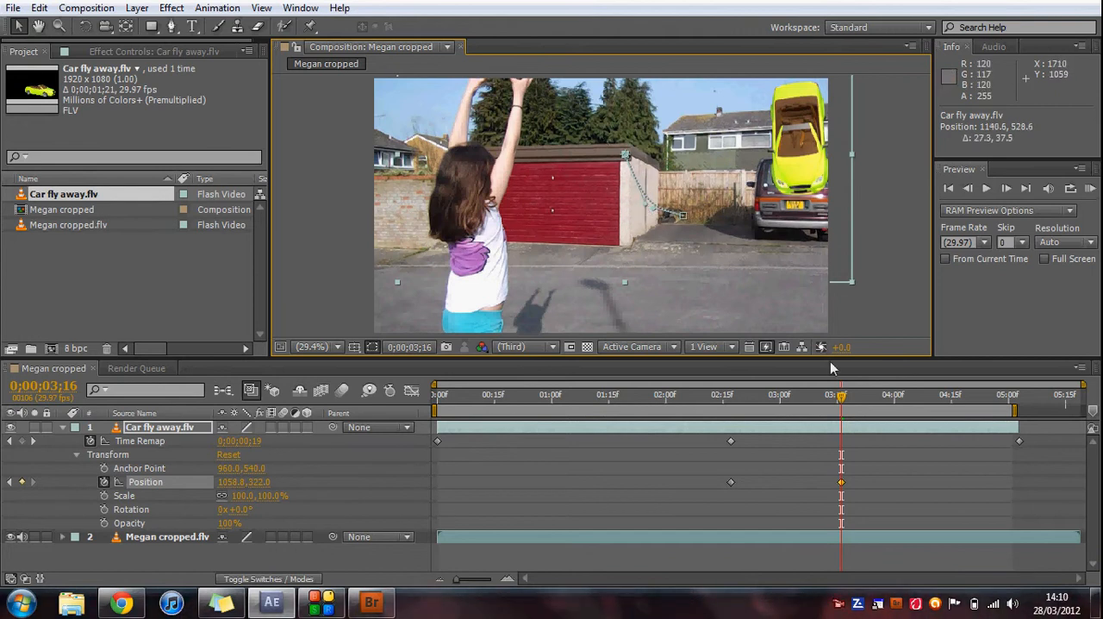
Play through the car's curved flight, return to the composition's first frame and collapse the Car fly away.flv layer's properties.
left_click_drag(844, 410, 873, 383)
key("space")
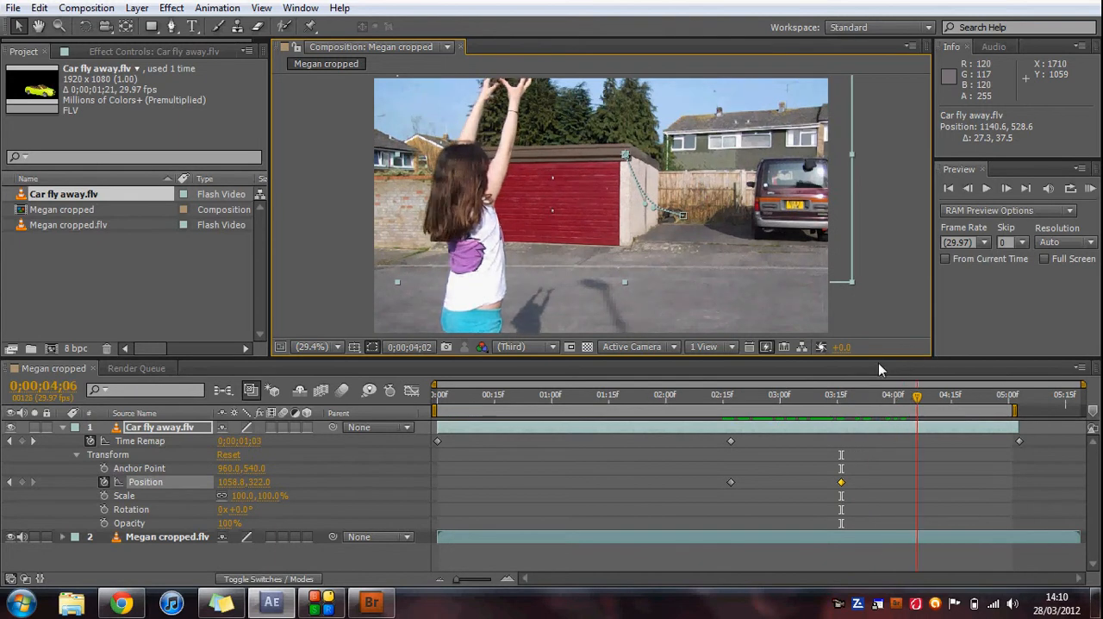
left_click_drag(698, 403, 435, 408)
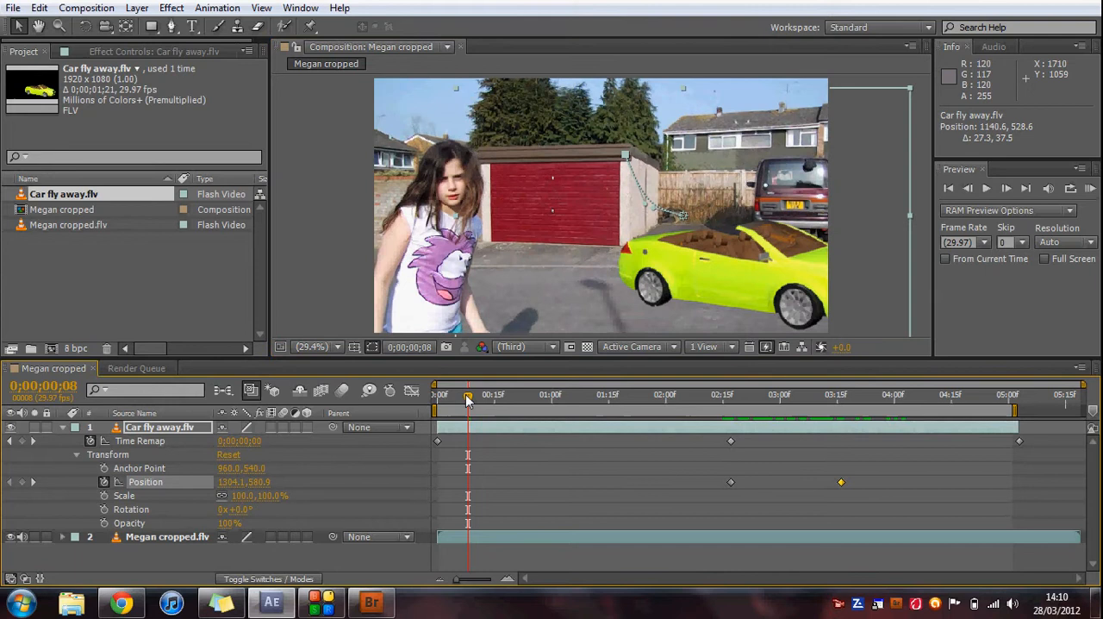
left_click(436, 402)
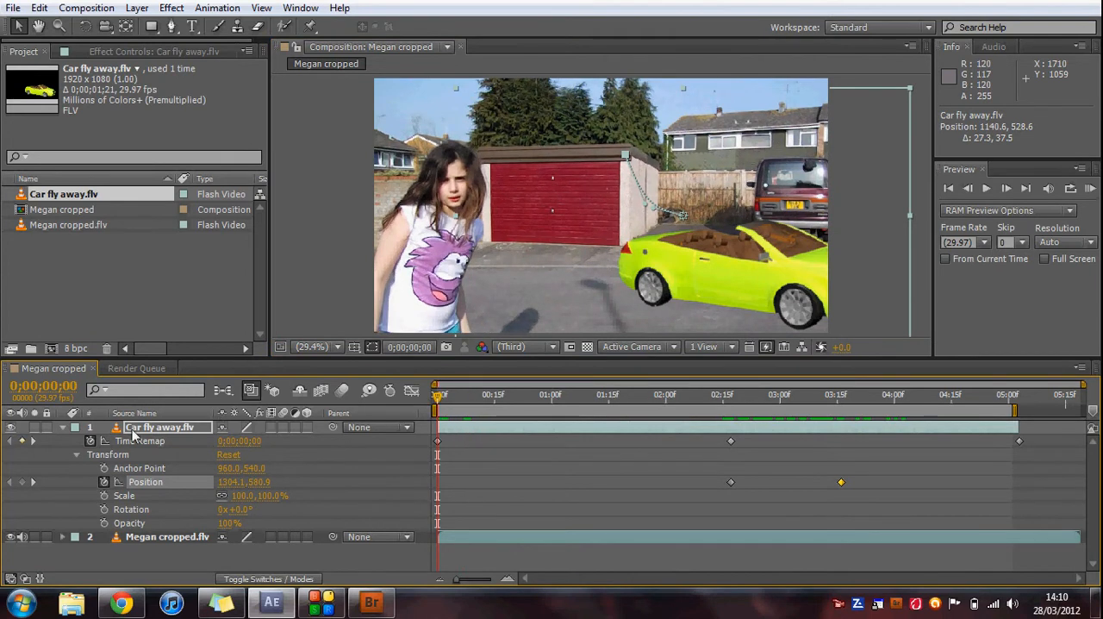
left_click(62, 428)
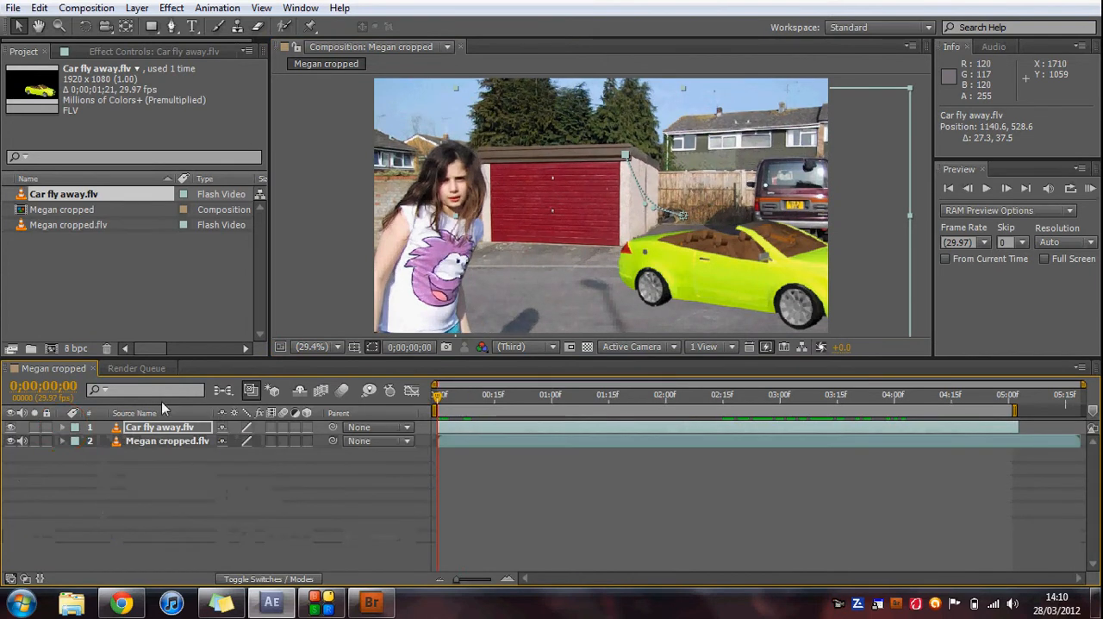
Play the composition repeatedly from about 0;00;02;14 to check the car's flight against the girl's arm gesture.
left_click(721, 396)
left_click(987, 188)
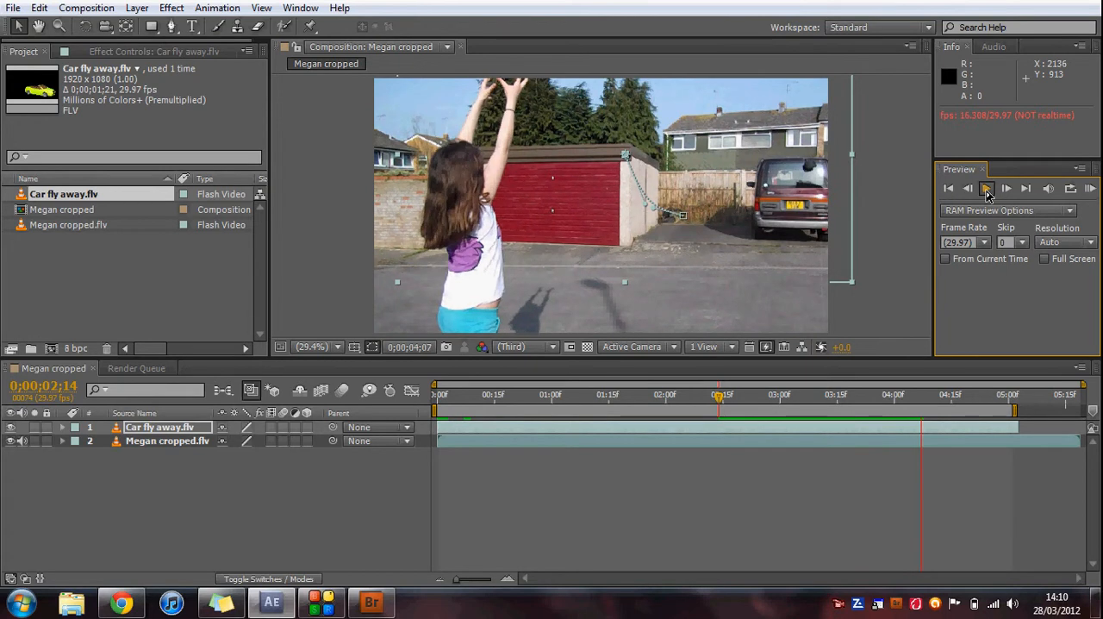
left_click(721, 392)
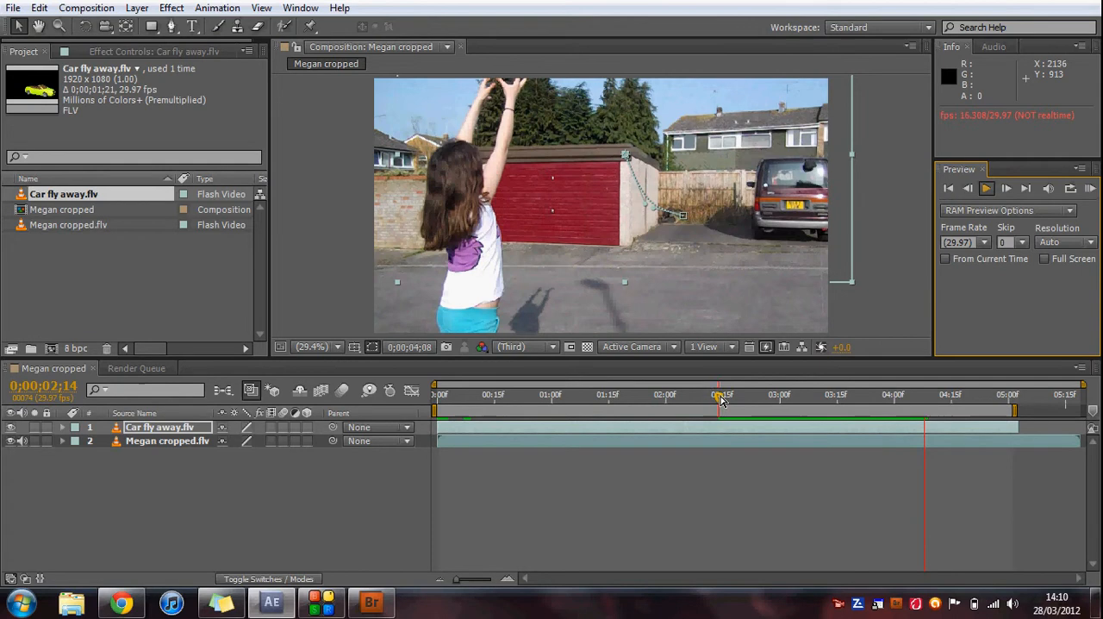
left_click(723, 412)
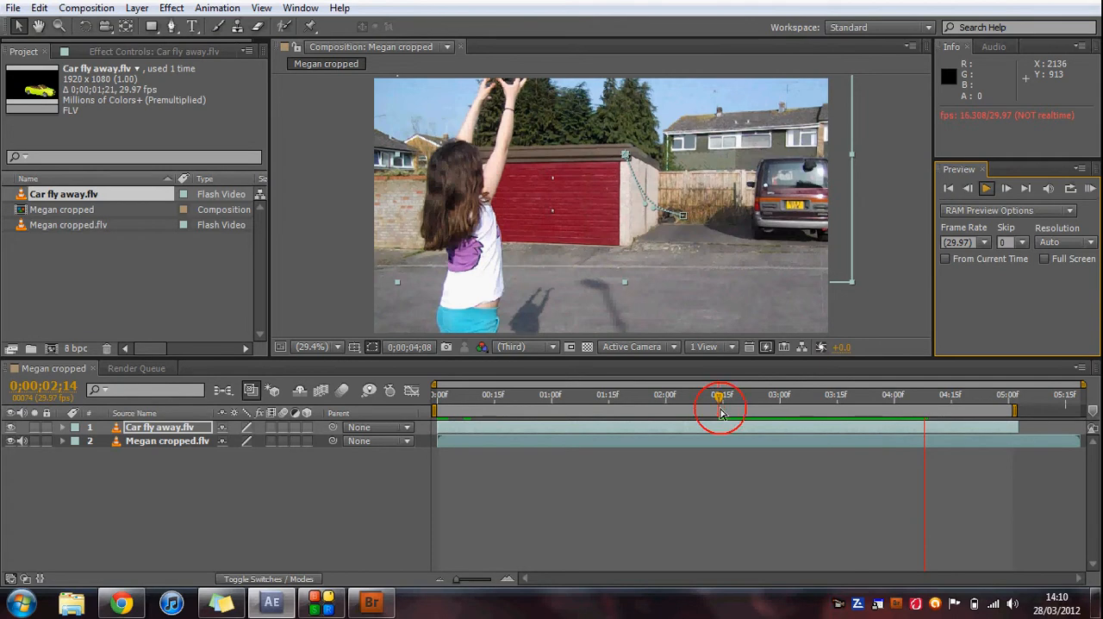
left_click(987, 188)
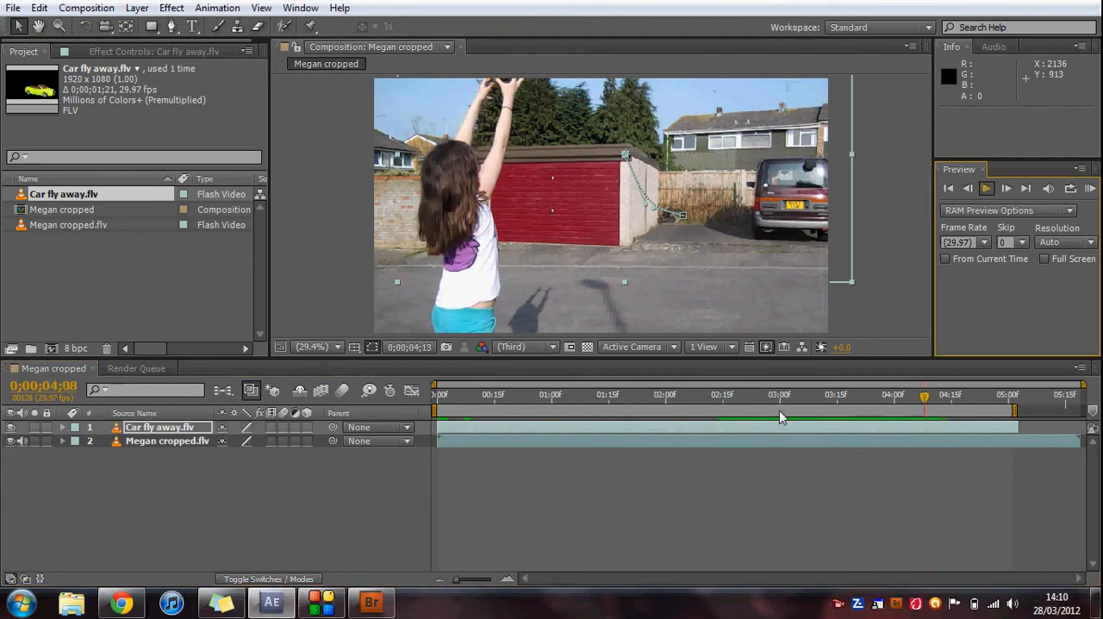
left_click(724, 400)
left_click(987, 189)
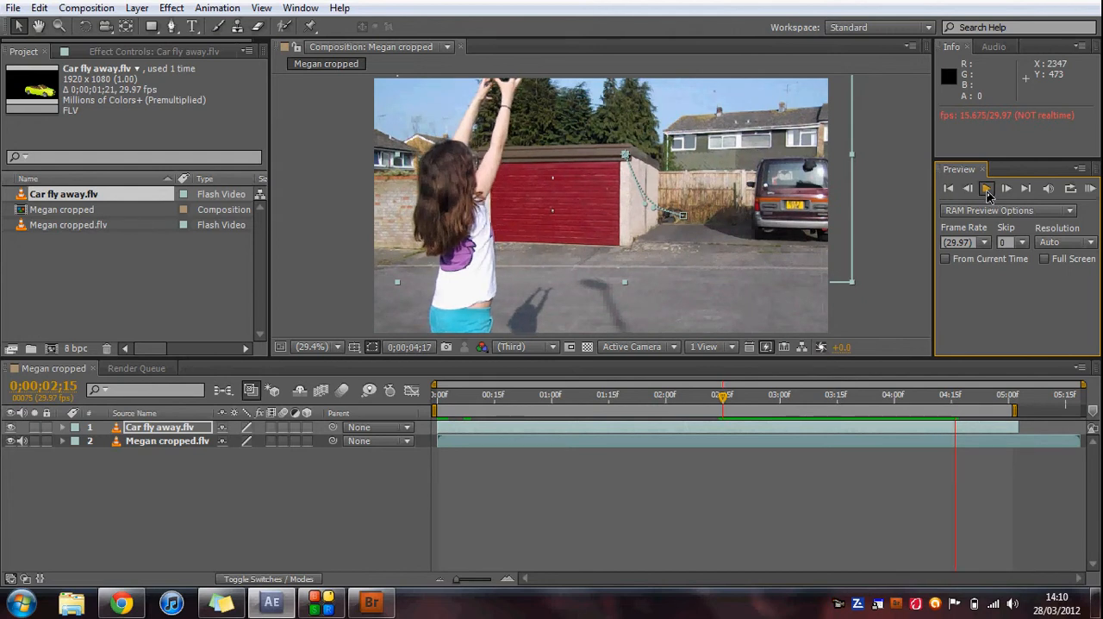
left_click(988, 195)
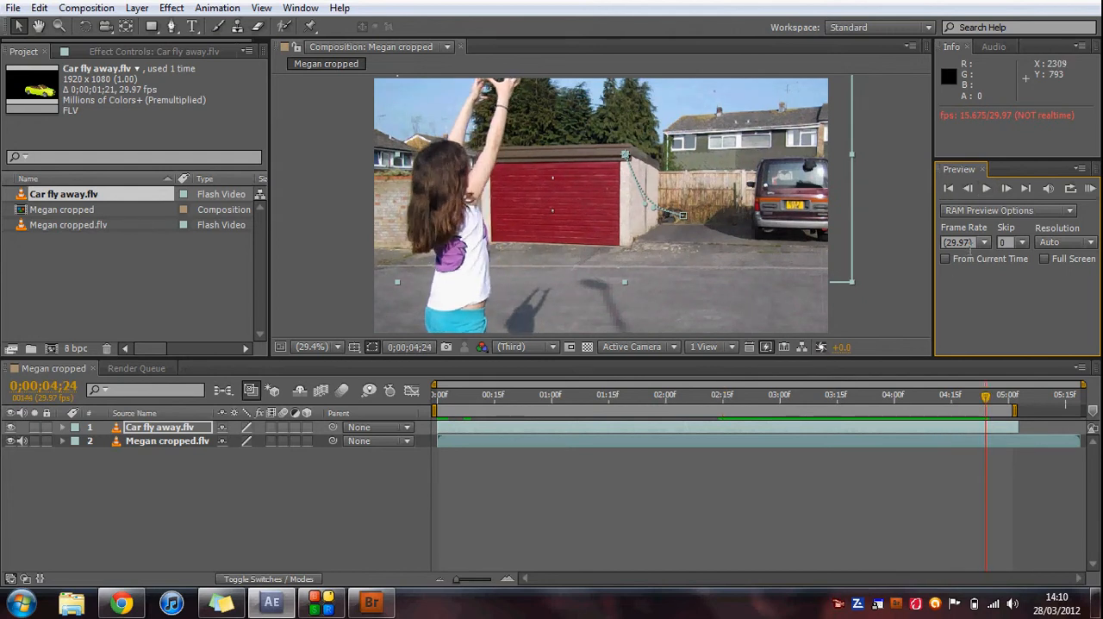
Set the preview frame rate to 30 and play the car's flight from about 0;00;02;15.
left_click(981, 243)
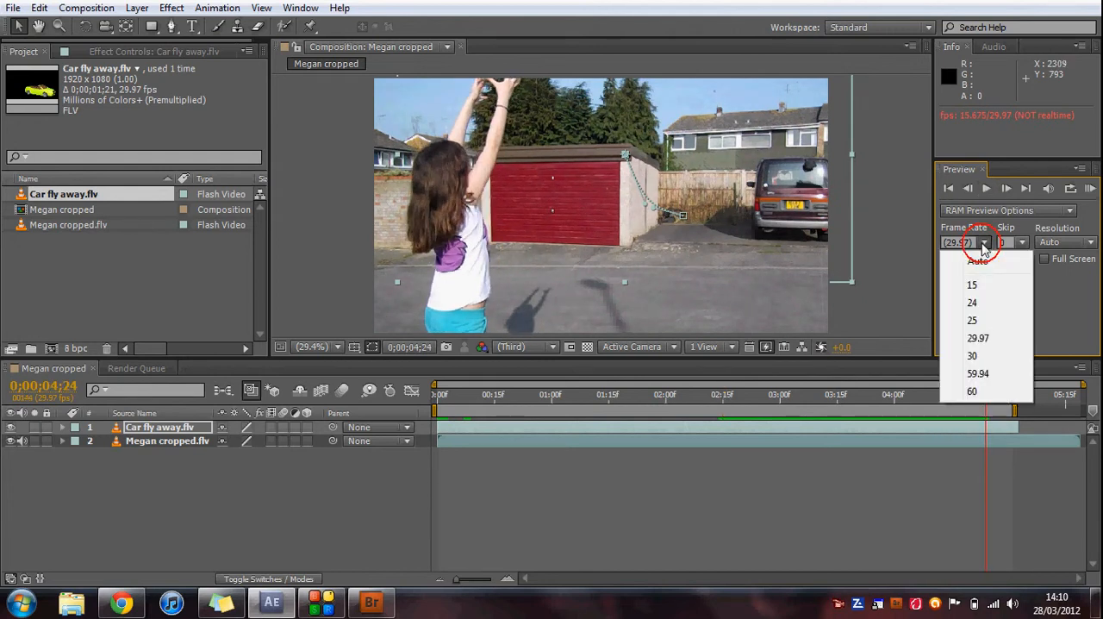
left_click(985, 357)
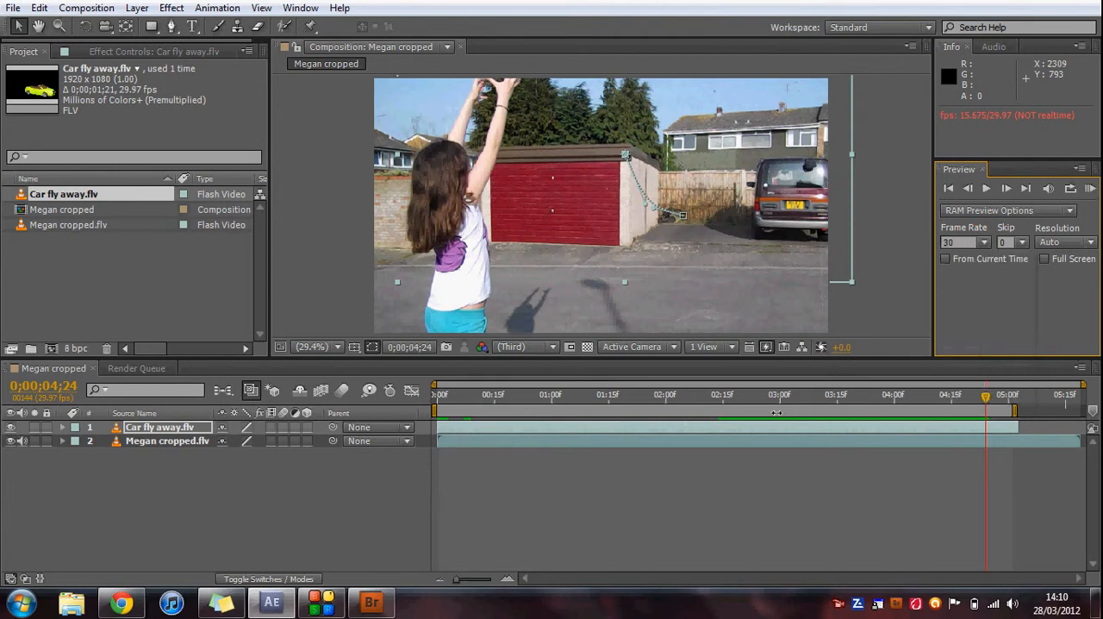
left_click(725, 401)
left_click(986, 190)
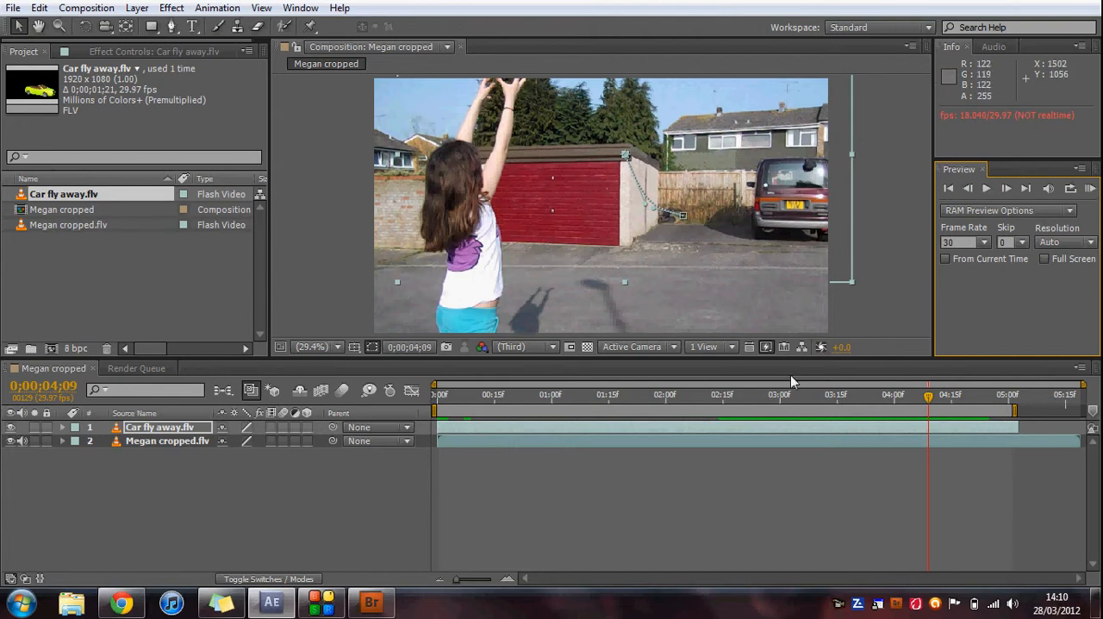
Check the footage before the car lifts off and place the current time at 0;00;02;14.
left_click(734, 405)
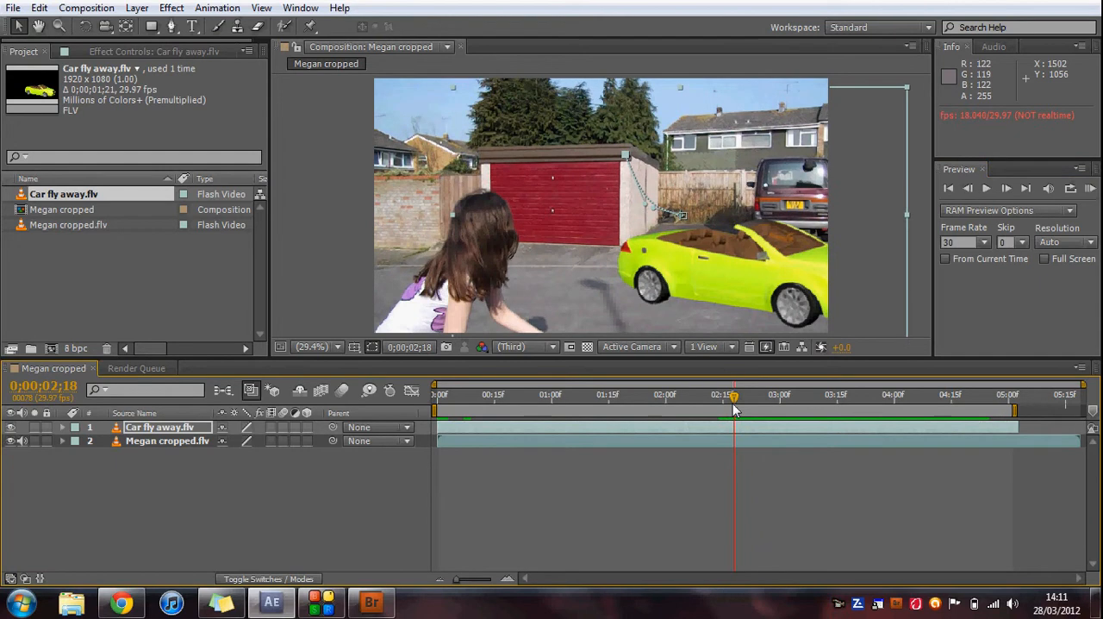
left_click_drag(733, 398, 495, 400)
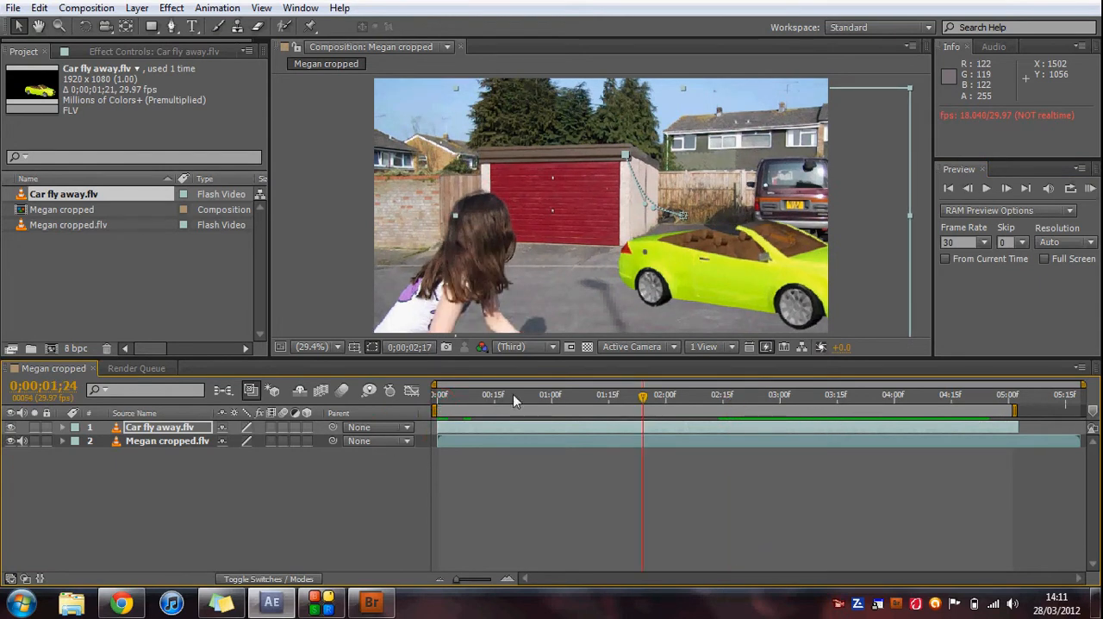
left_click(591, 399)
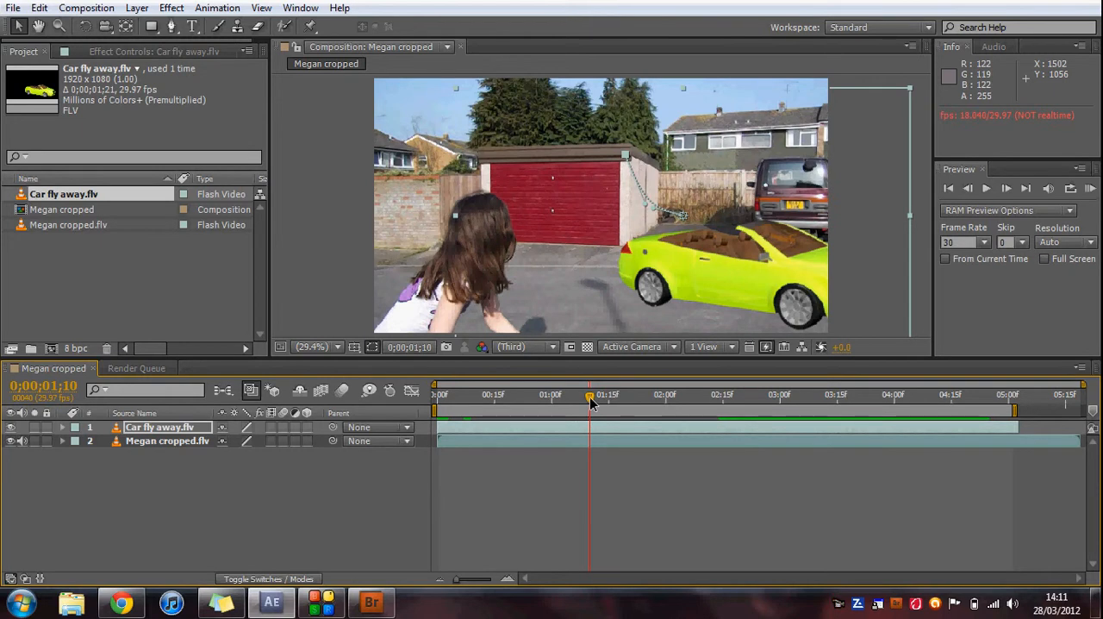
left_click(722, 399)
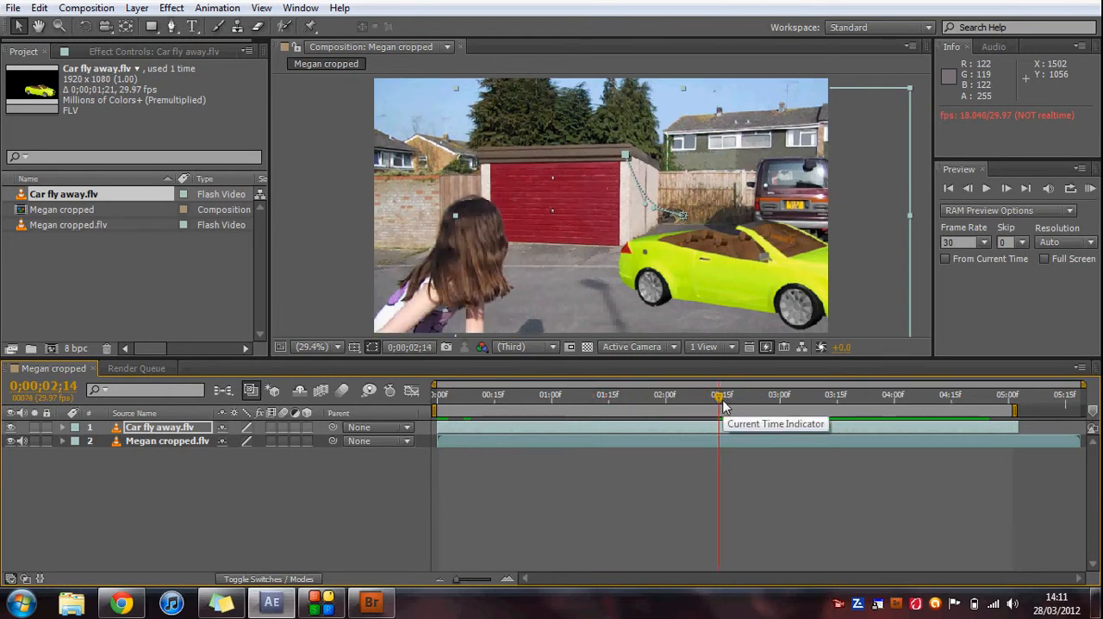
Switch to Adobe Bridge and open the Effects folder inside the VFX folder.
left_click(386, 595)
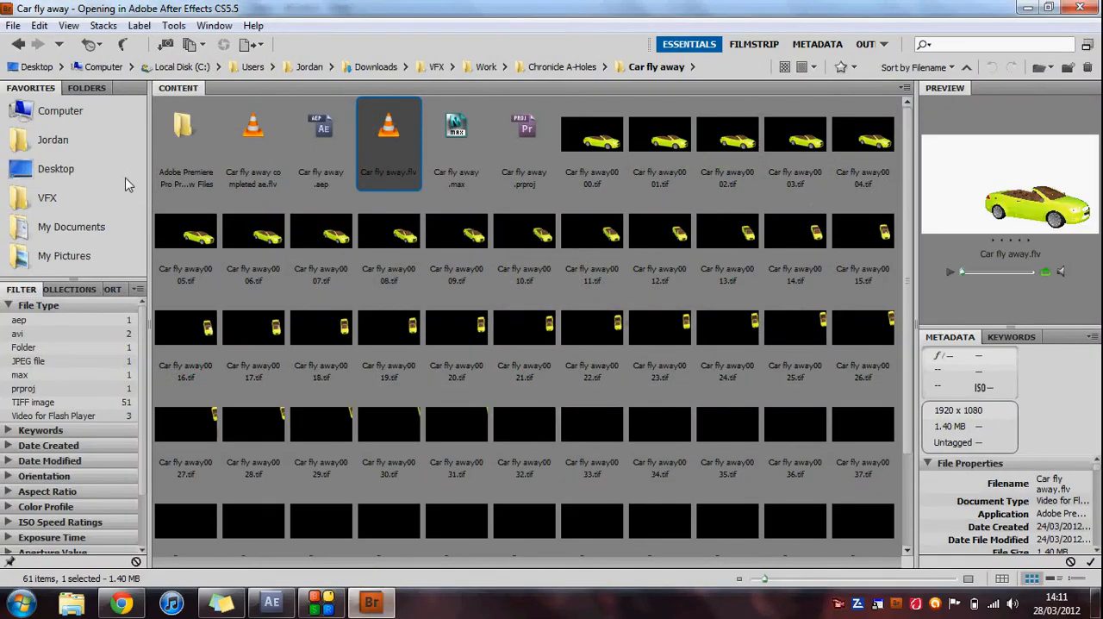
left_click(100, 200)
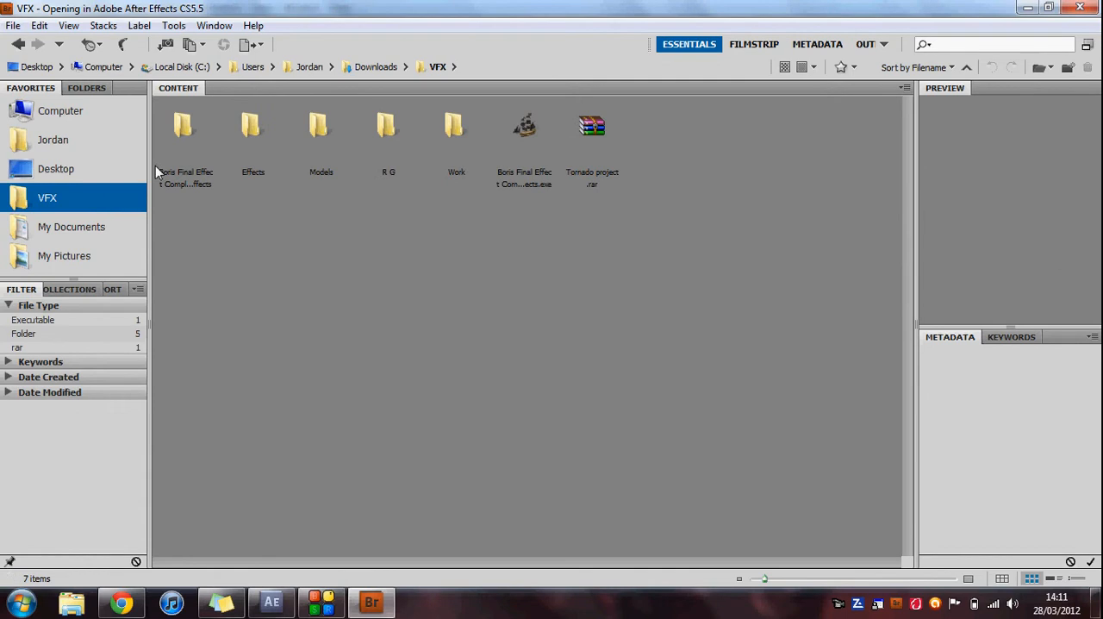
left_click(255, 129)
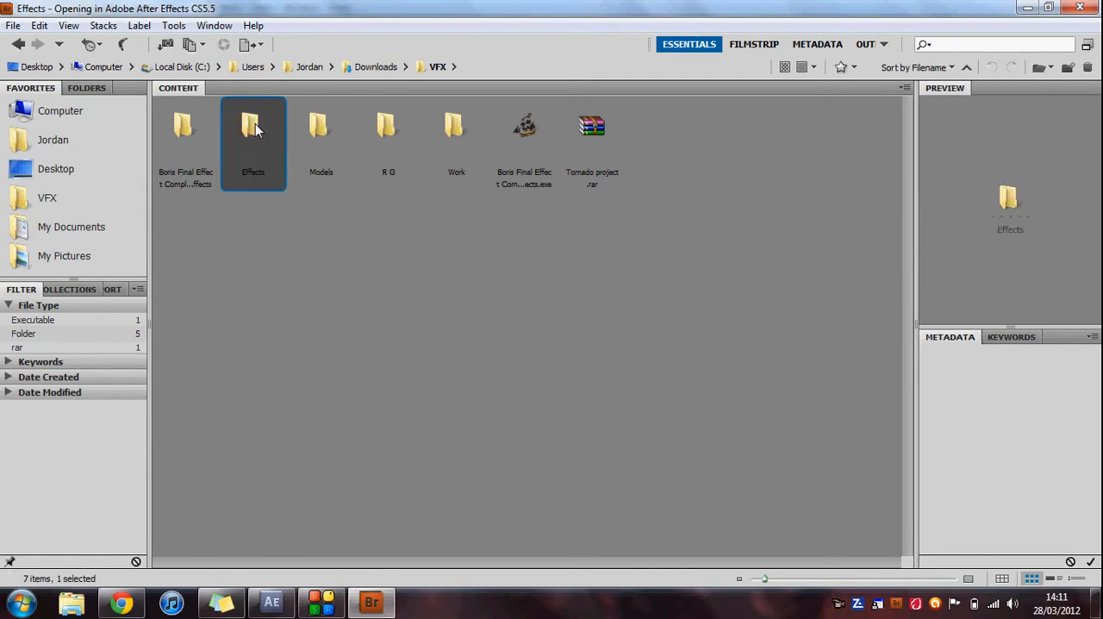
double_click(255, 129)
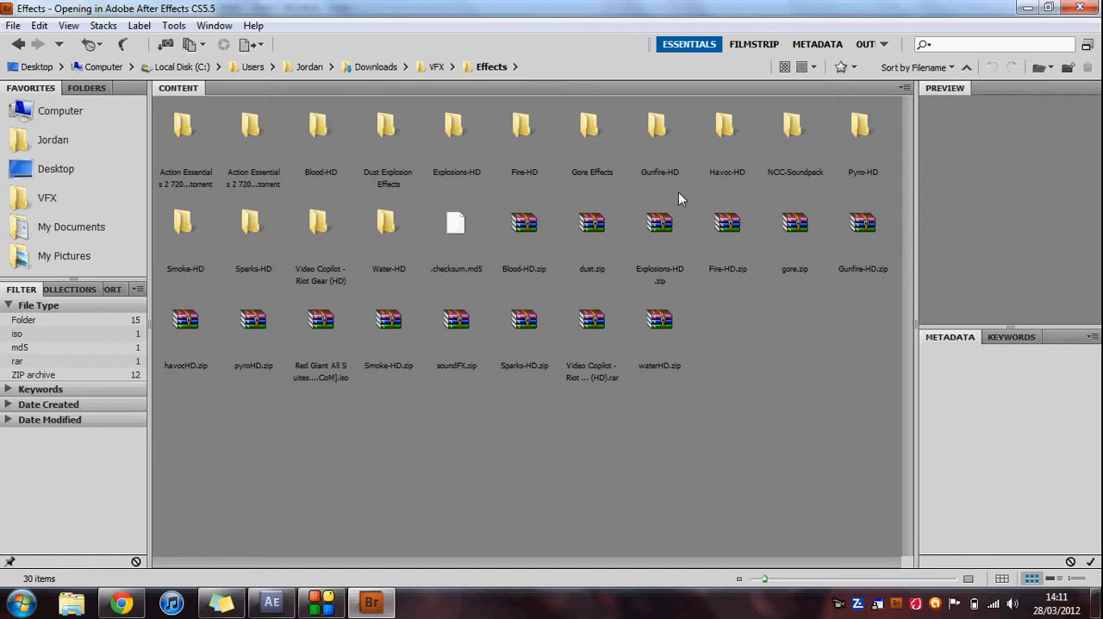
Find the 01. Atmospheres folder in the Action Essentials 2 library and import Atmosphere_04.mov into the After Effects project.
double_click(255, 133)
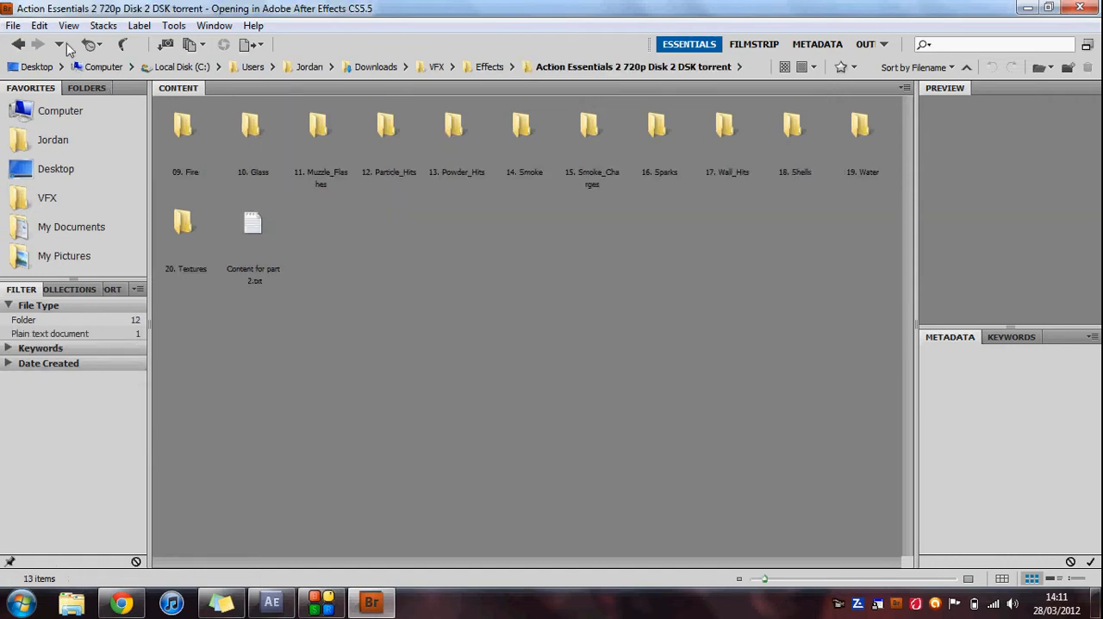
left_click(27, 44)
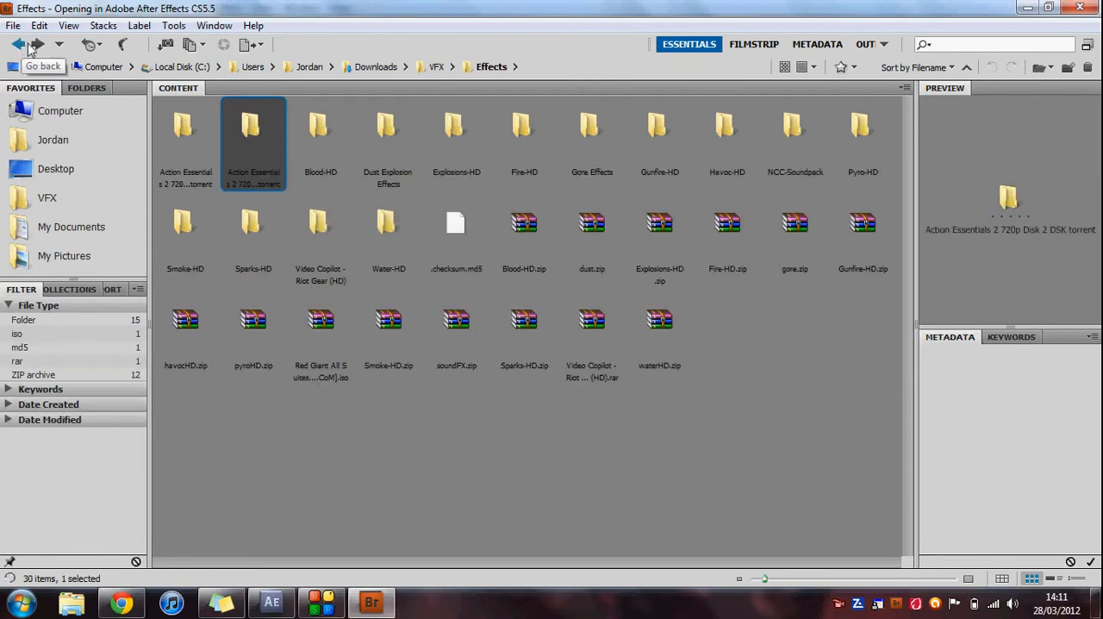
double_click(190, 137)
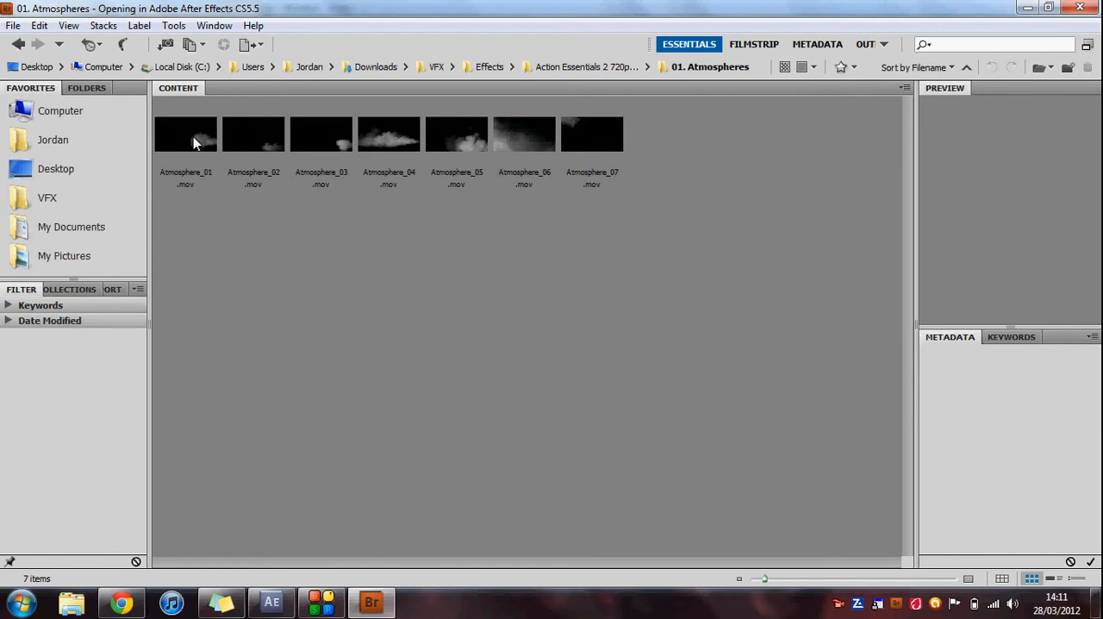
double_click(382, 134)
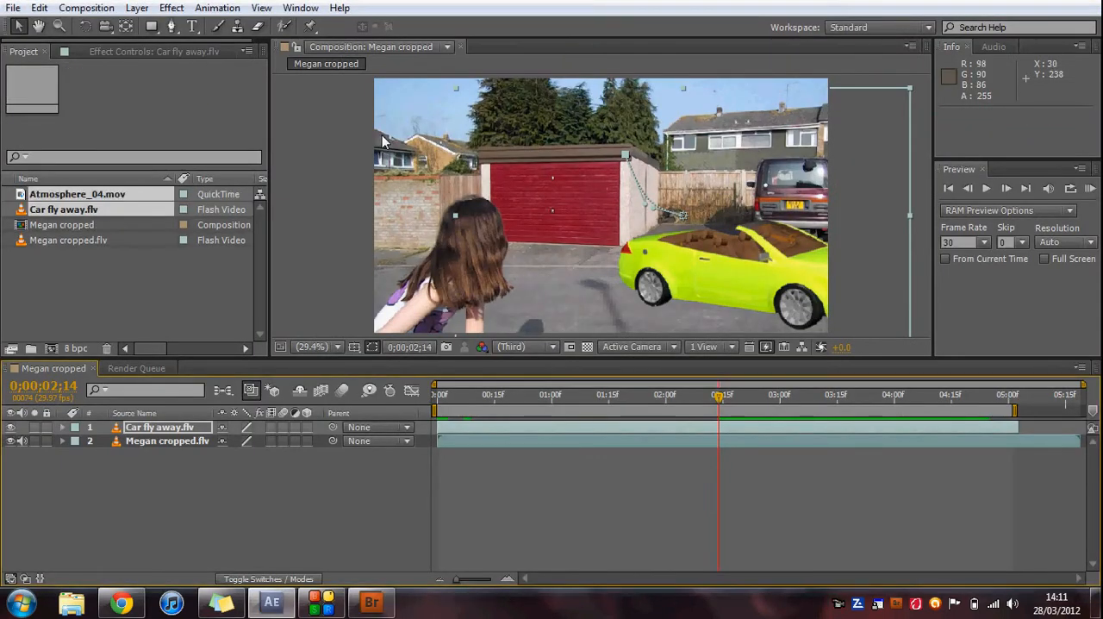
Add Atmosphere_04.mov to the Megan cropped composition as the top layer, centred between the girl and the car.
left_click(153, 285)
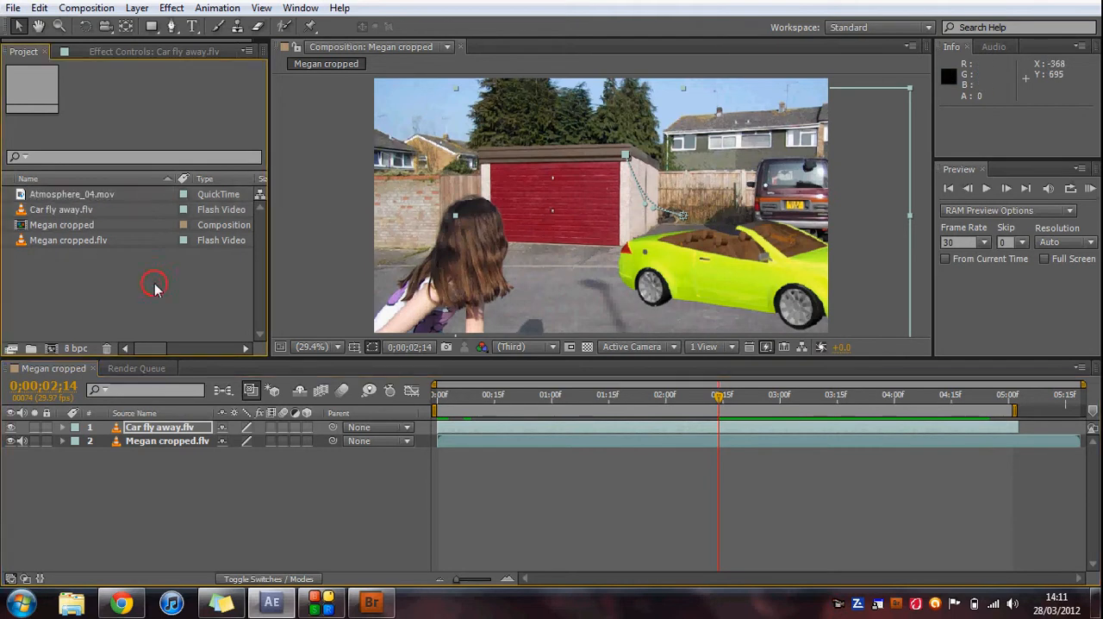
left_click(118, 195)
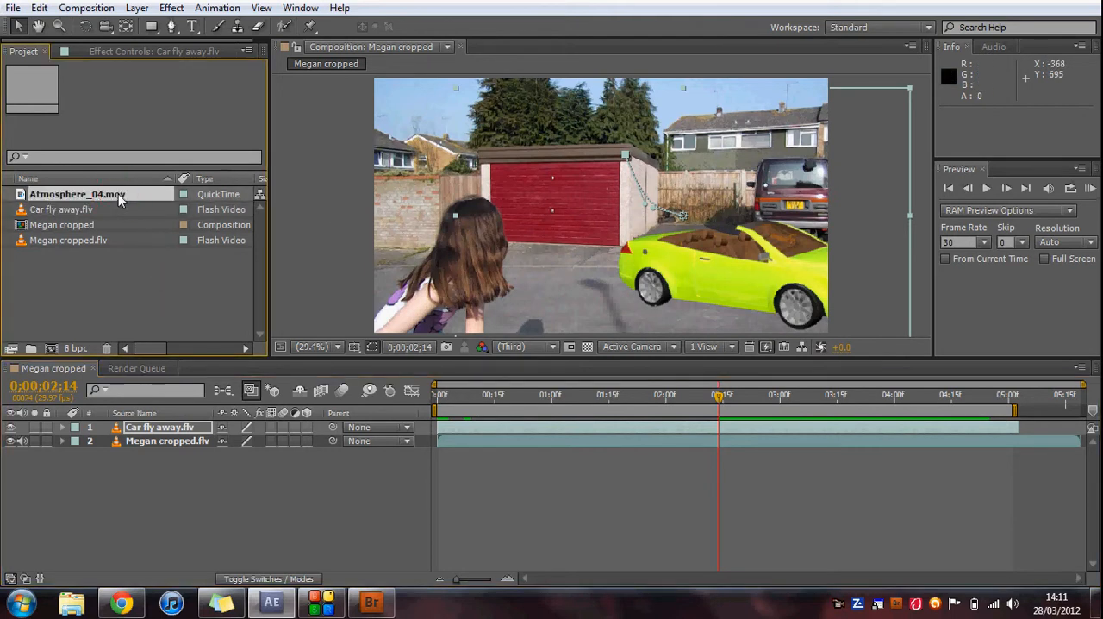
left_click_drag(118, 194, 584, 225)
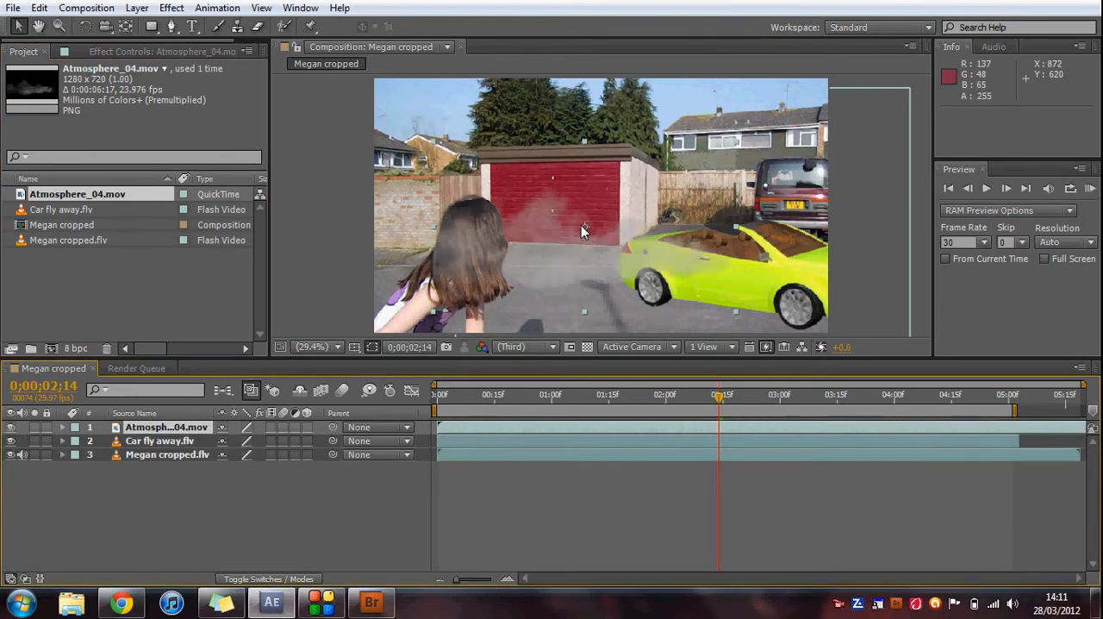
Rotate the Atmosphere_04.mov layer to about 144.2° and move it over the car, to about position 1427.5, 671.2.
left_click(86, 26)
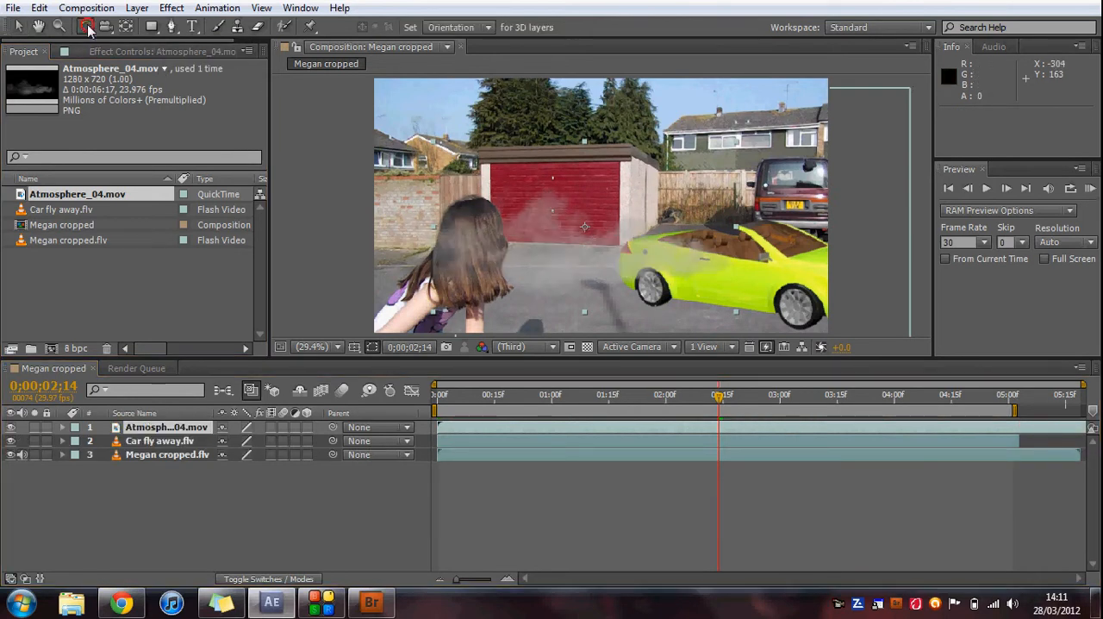
left_click_drag(404, 166, 815, 263)
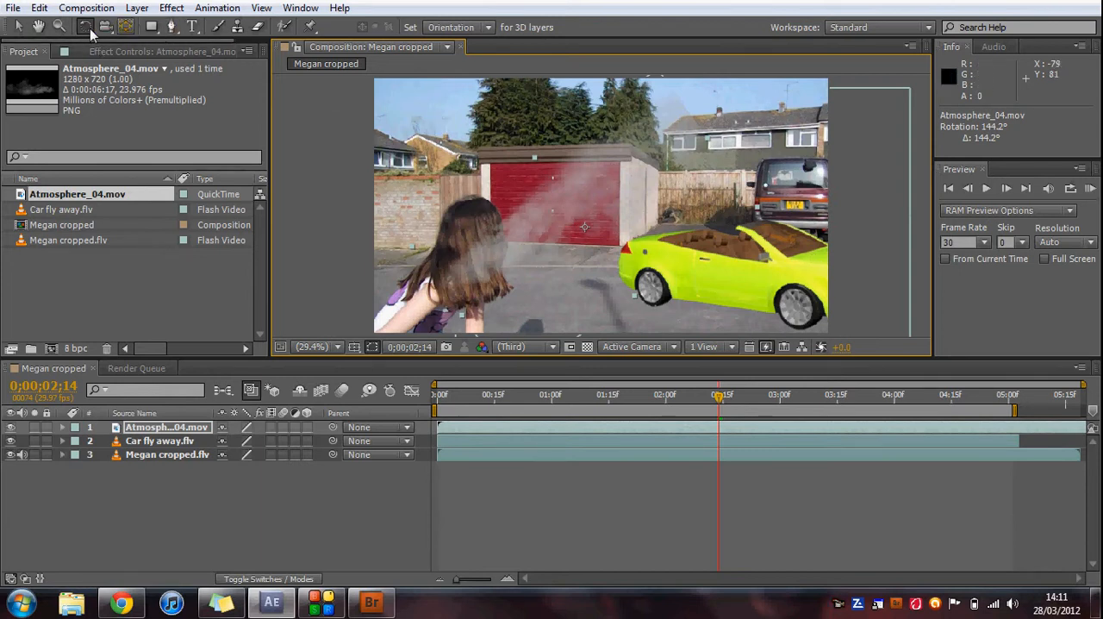
left_click(18, 27)
left_click_drag(593, 170, 691, 169)
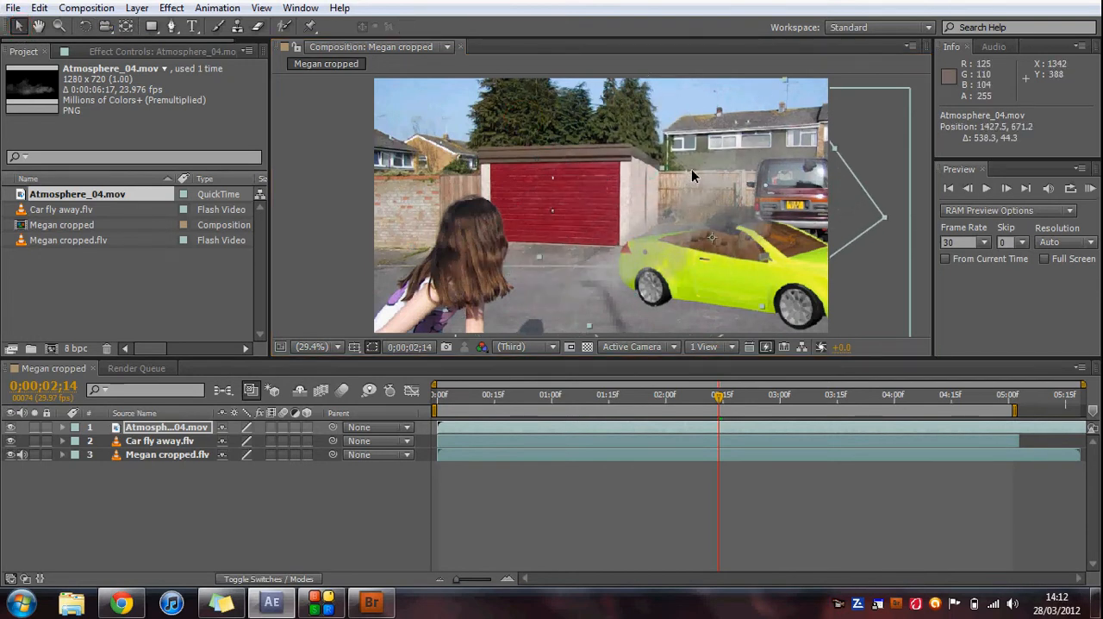
Time-stretch the Atmosphere_04.mov layer by a factor of 25 and shift it to start at 0;00;02;16.
right_click(487, 434)
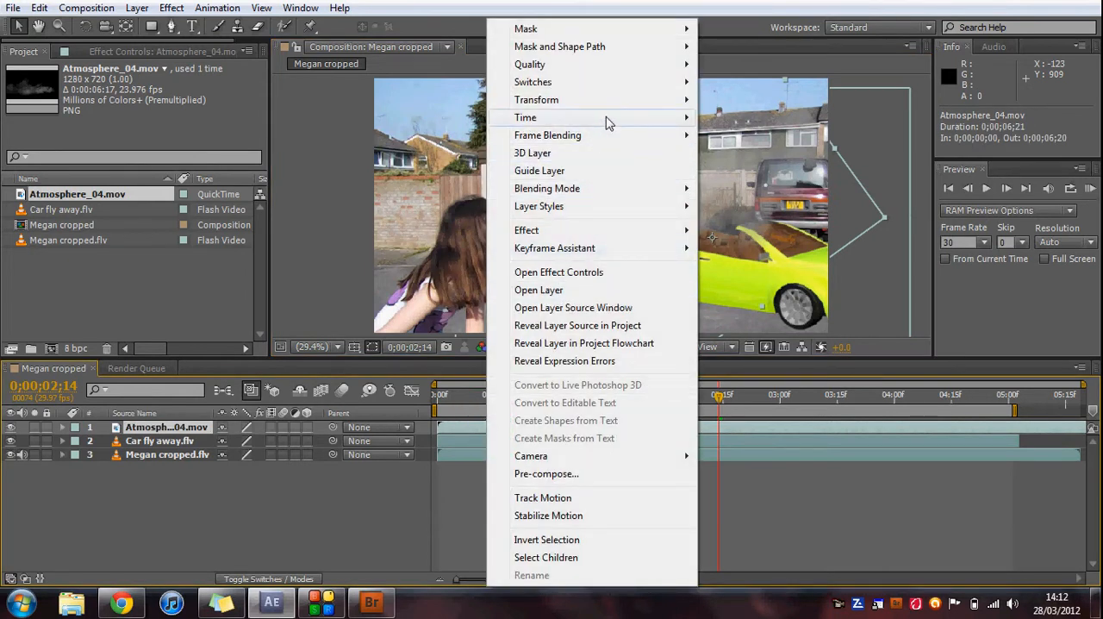
mouse_move(647, 122)
left_click(750, 152)
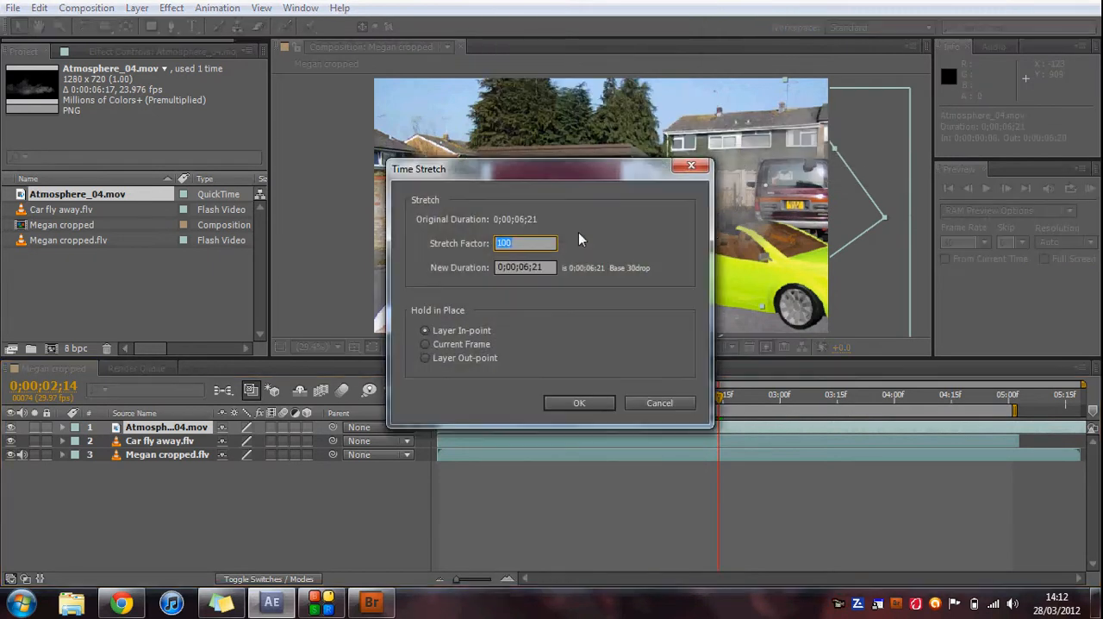
type("25")
key("Return")
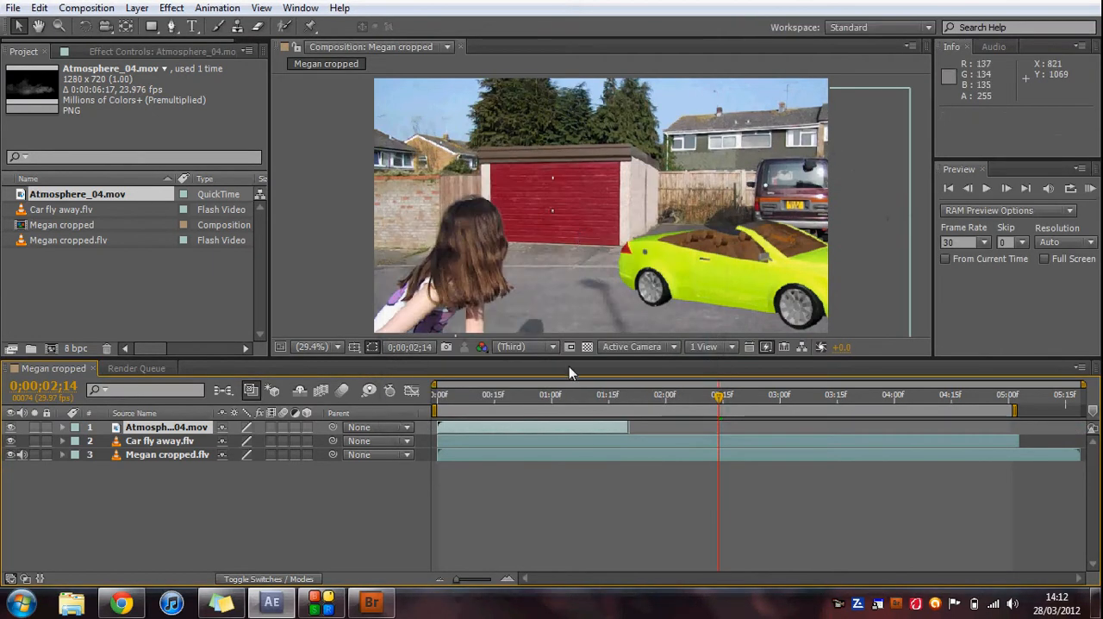
left_click_drag(624, 428, 907, 426)
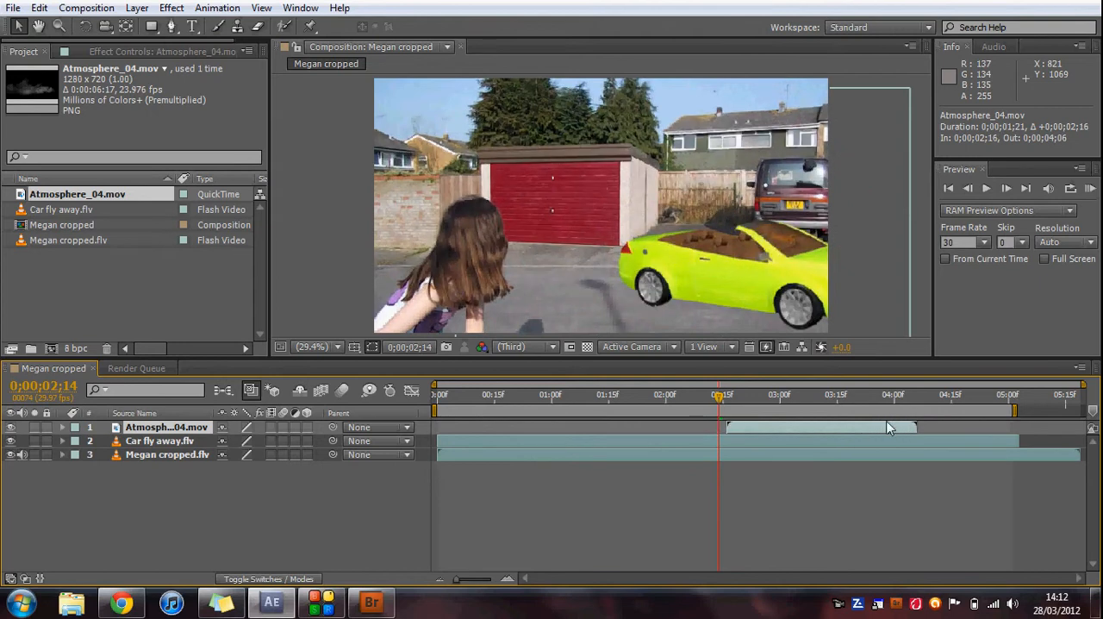
Step frame by frame to 0;00;03;17 to check the dust against the car's lift-off.
left_click(1007, 188)
left_click(1007, 188)
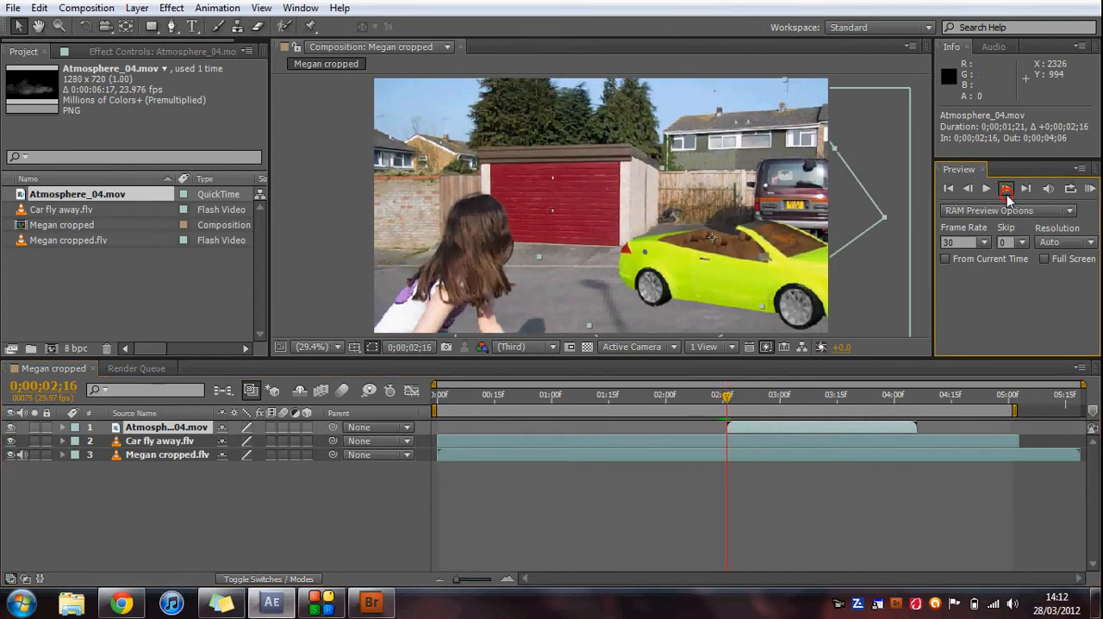
left_click(1007, 188)
left_click(1007, 188)
left_click(1006, 193)
left_click(1007, 193)
left_click(1007, 193)
left_click(1007, 193)
left_click(1007, 193)
left_click(1007, 193)
left_click(1007, 193)
left_click(1007, 192)
left_click(1007, 191)
left_click(1007, 191)
left_click(1006, 191)
left_click(1007, 191)
left_click(1007, 192)
left_click(1007, 191)
left_click(1006, 191)
left_click(1006, 191)
left_click(1007, 191)
left_click(1007, 192)
left_click(1006, 192)
left_click(1007, 191)
left_click(1007, 192)
left_click(1007, 192)
left_click(1007, 192)
left_click(1007, 192)
left_click(1007, 191)
left_click(1007, 191)
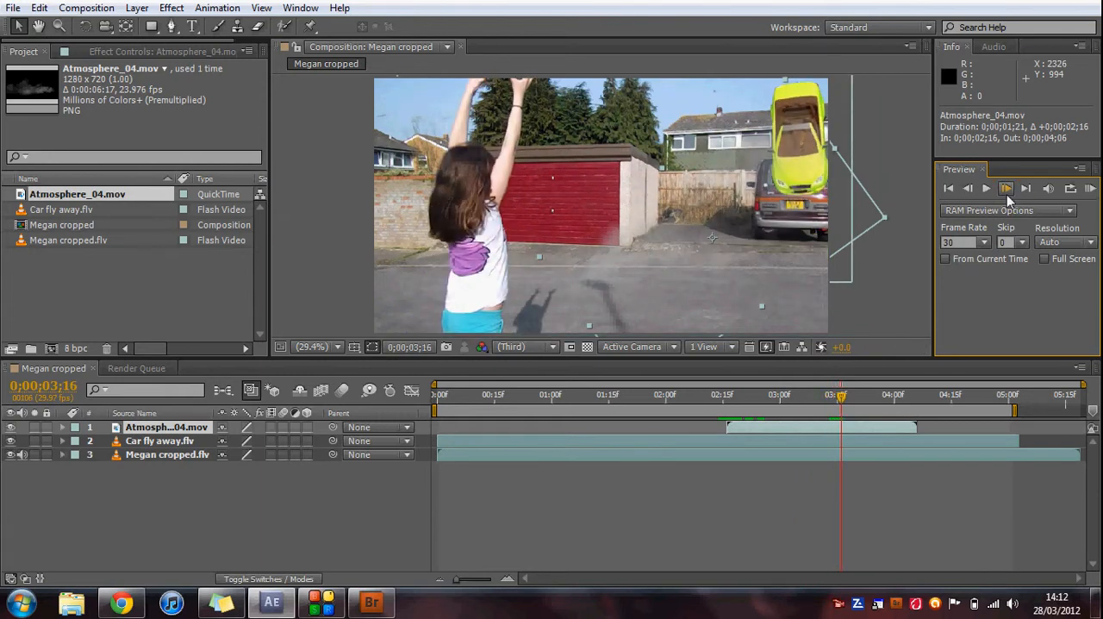
left_click(1007, 191)
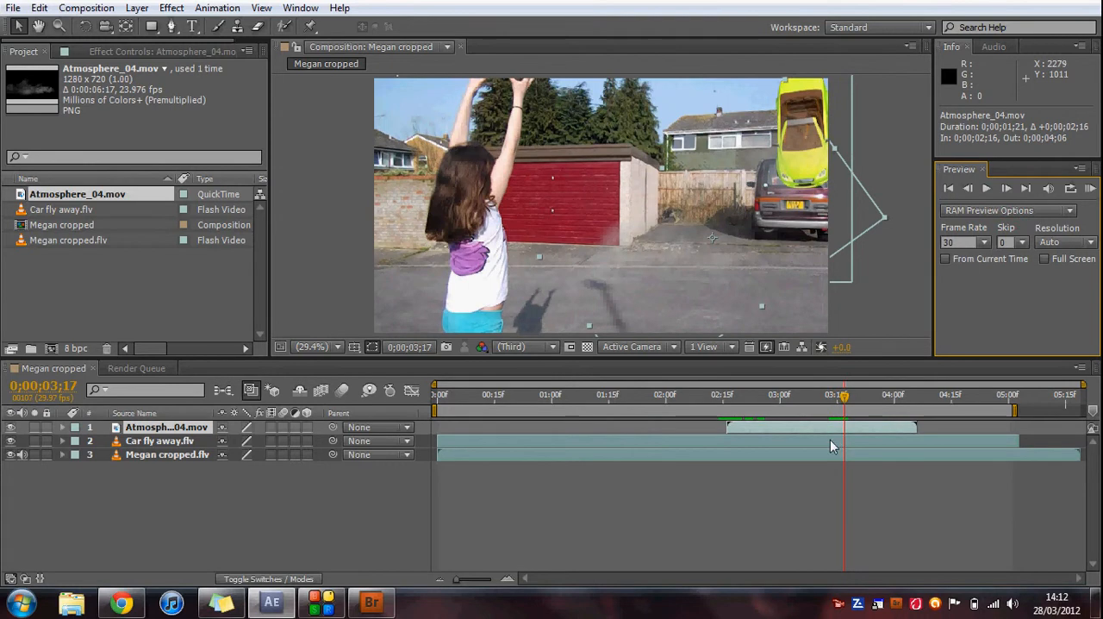
Trim the end of the Atmosphere_04.mov layer to 0;00;03;24 and return to the composition's first frame.
mouse_move(845, 400)
left_mouse_down()
mouse_move(899, 395)
mouse_move(864, 394)
left_mouse_up()
left_click_drag(918, 427, 832, 399)
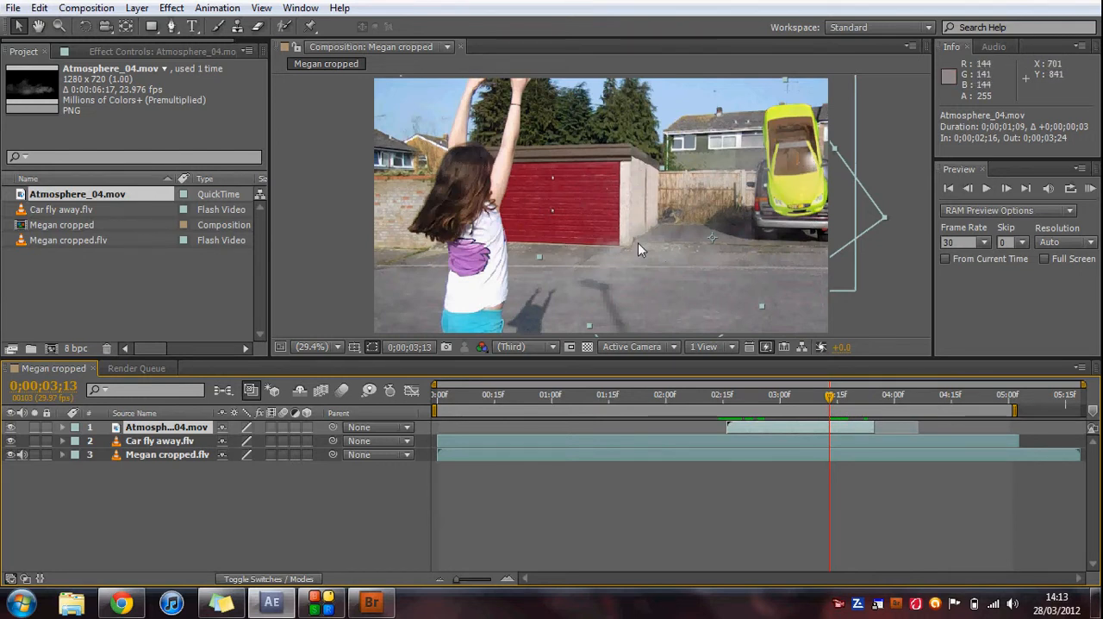
left_click_drag(832, 399, 431, 409)
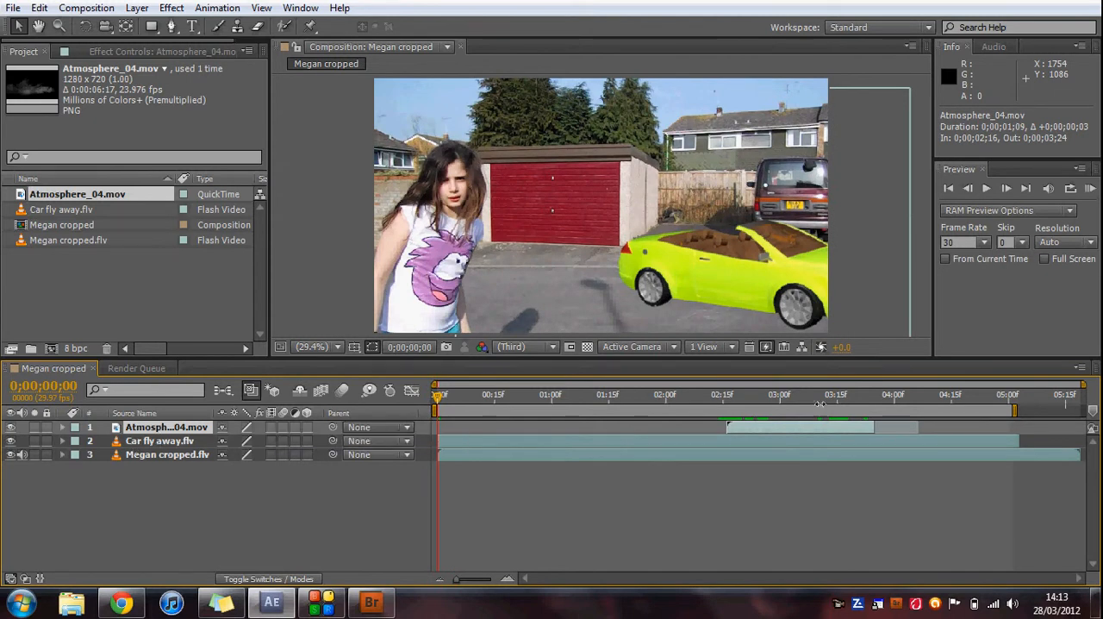
Move the Atmosphere_04.mov layer beneath the Car fly away.flv layer and check the dust up to 0;00;02;27.
left_click(753, 402)
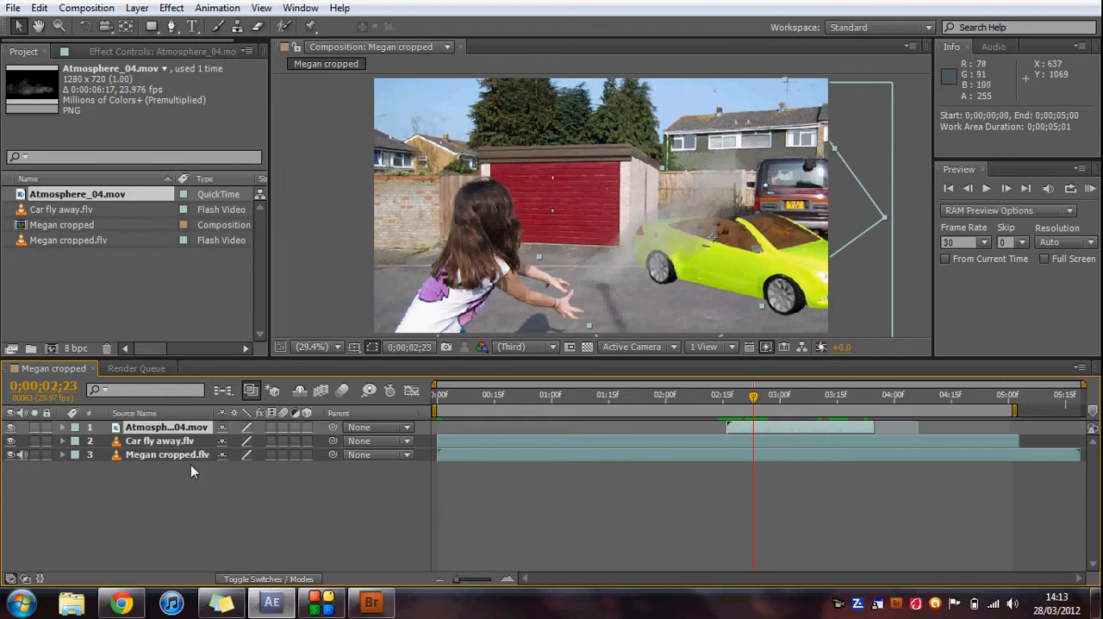
left_click_drag(164, 428, 170, 448)
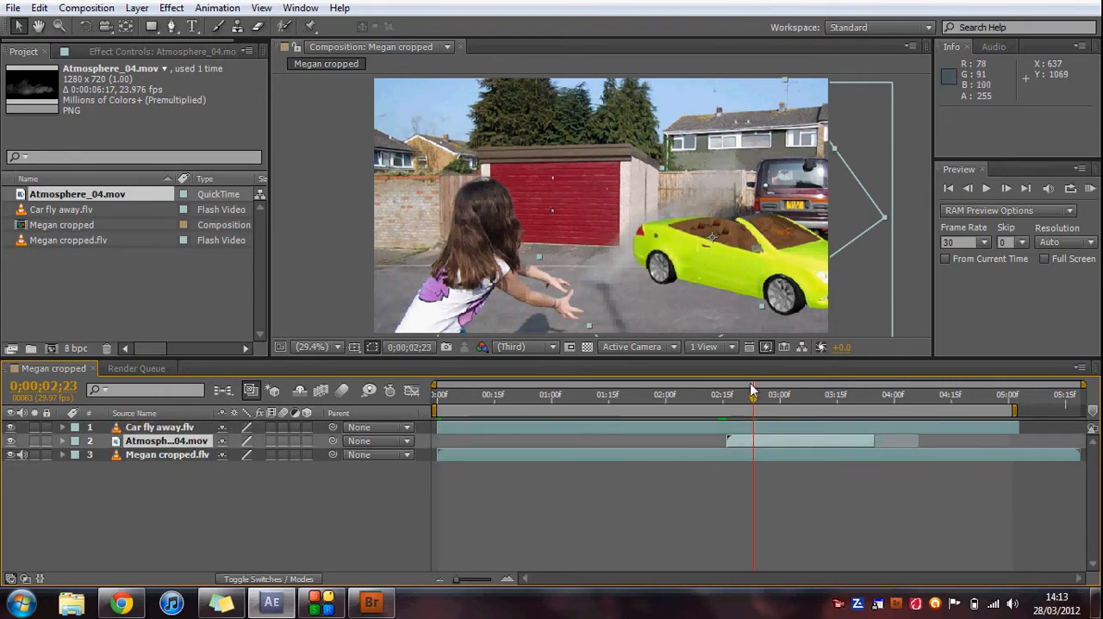
mouse_move(753, 398)
left_mouse_down()
mouse_move(813, 399)
mouse_move(771, 408)
left_mouse_up()
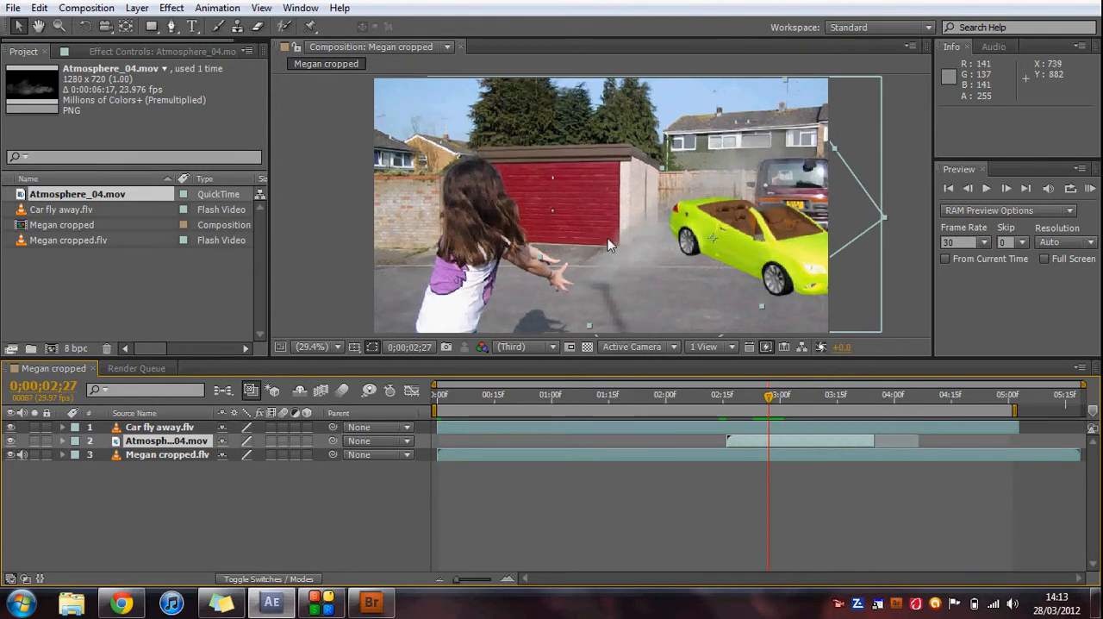
left_click(918, 30)
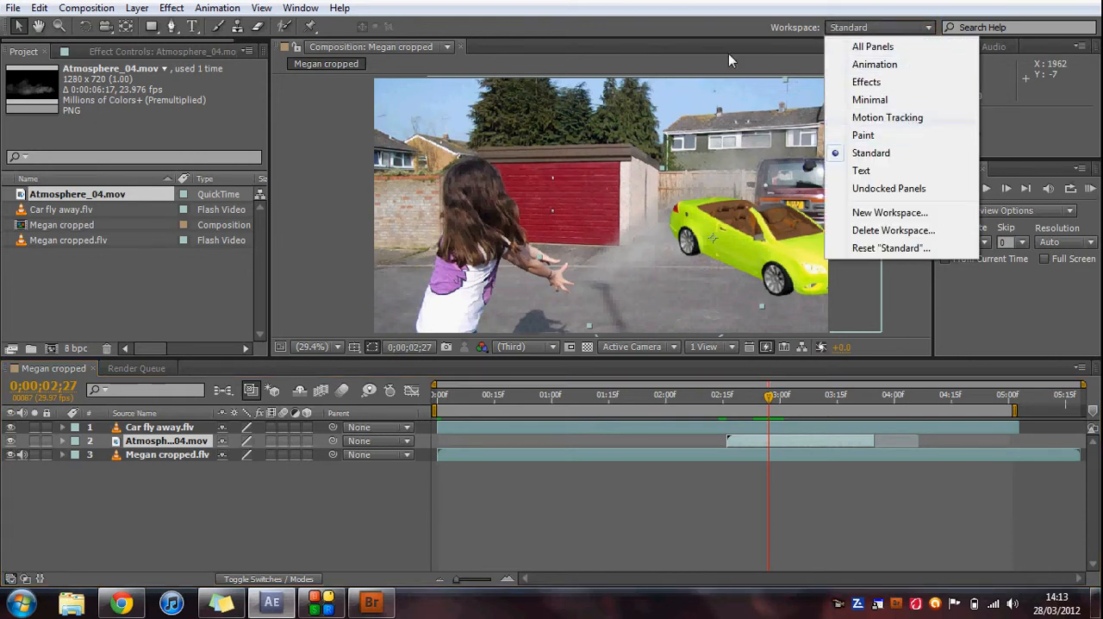
left_click(293, 9)
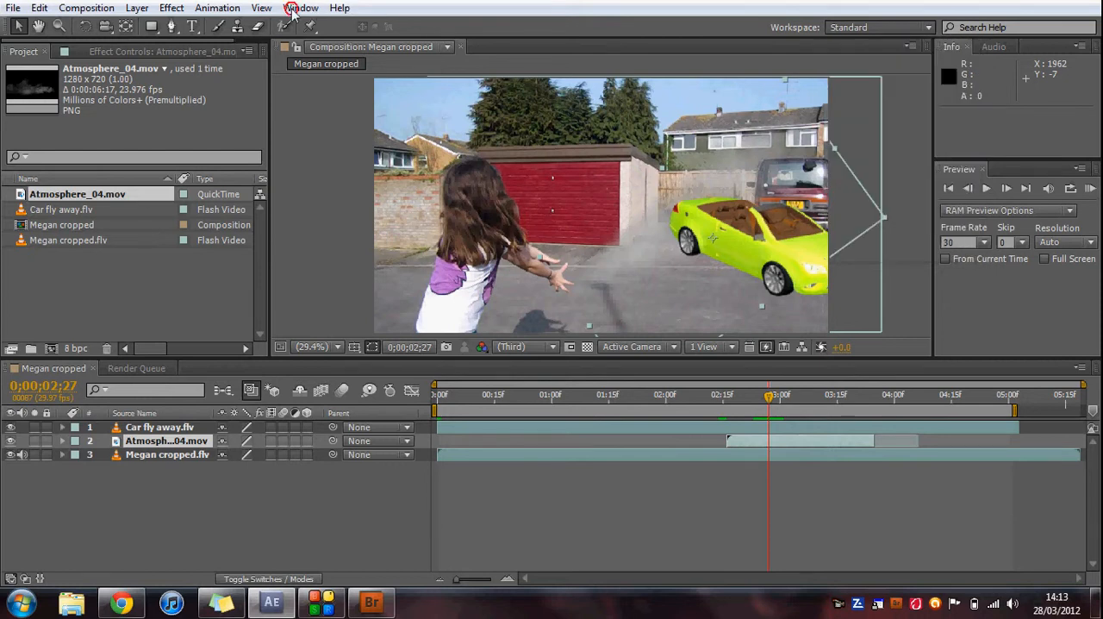
left_click(293, 9)
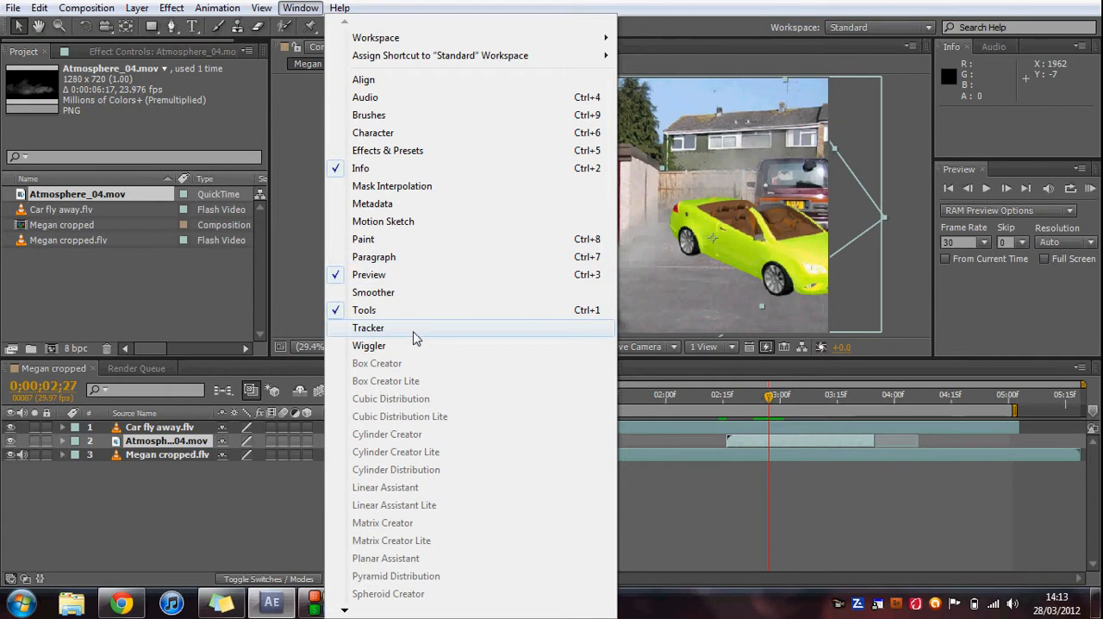
left_click(757, 508)
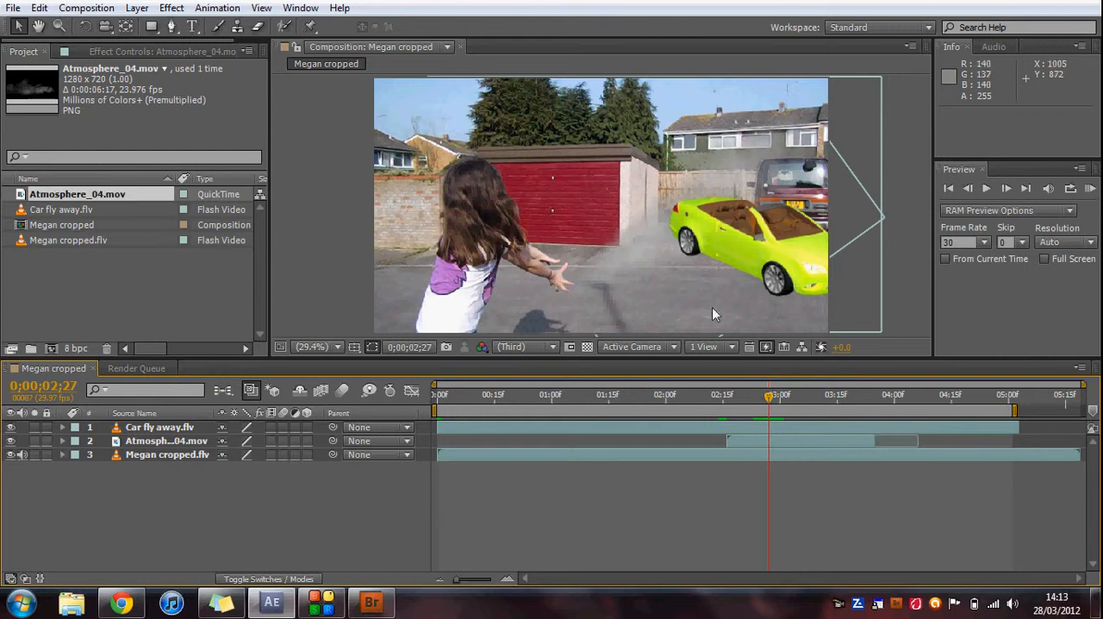
Start Position keyframing on the Atmosphere_04.mov layer at 0;00;02;27, then advance to 0;00;02;29.
left_click(64, 427)
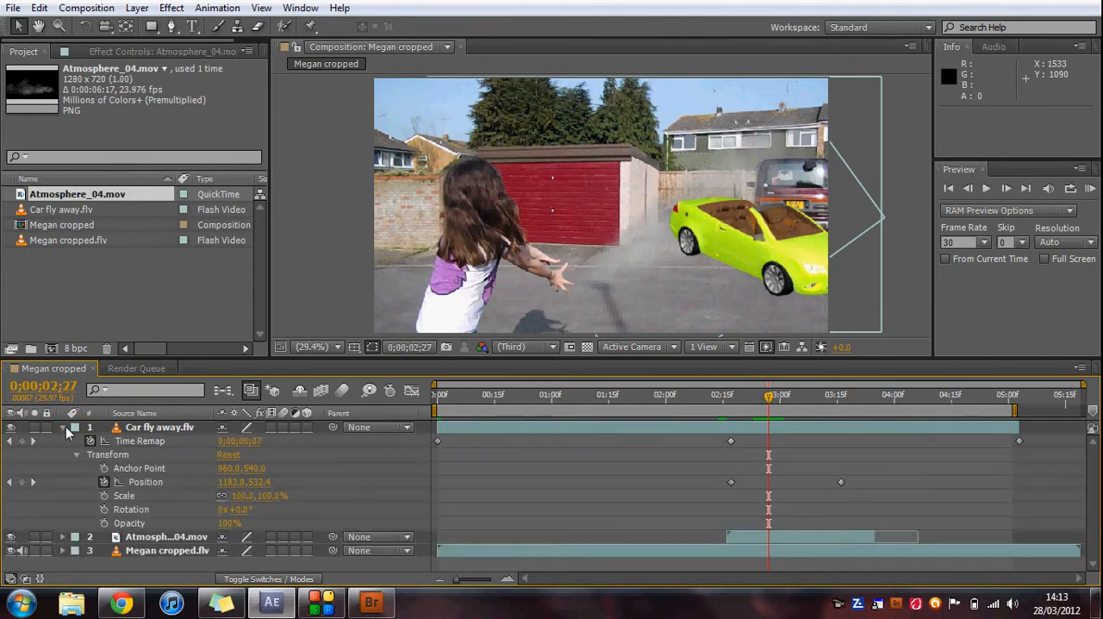
left_click(64, 428)
left_click(63, 441)
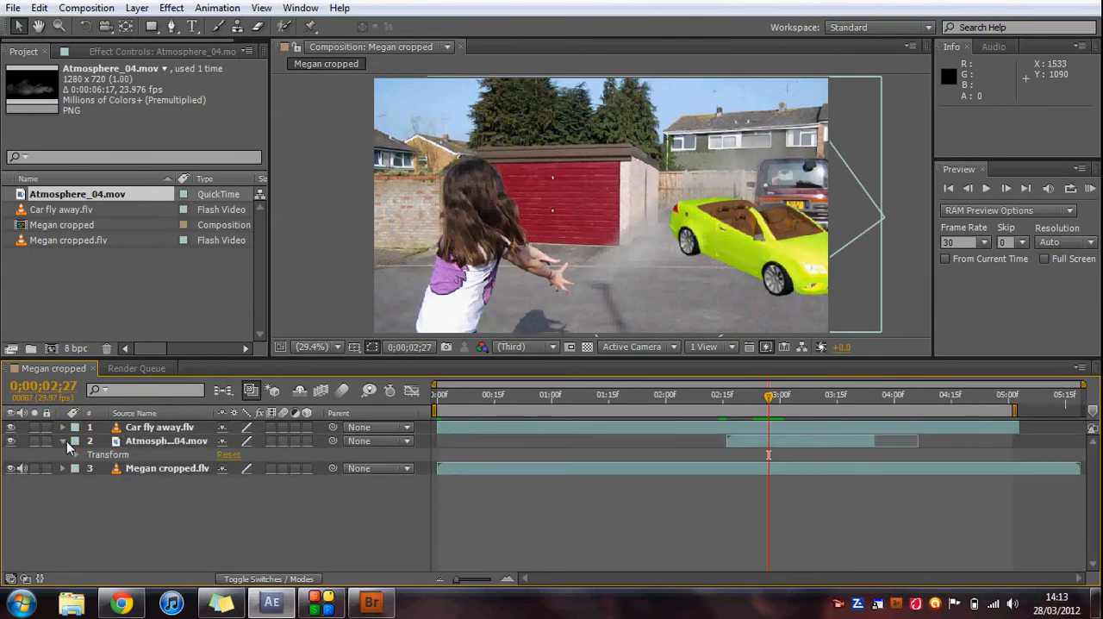
left_click(75, 454)
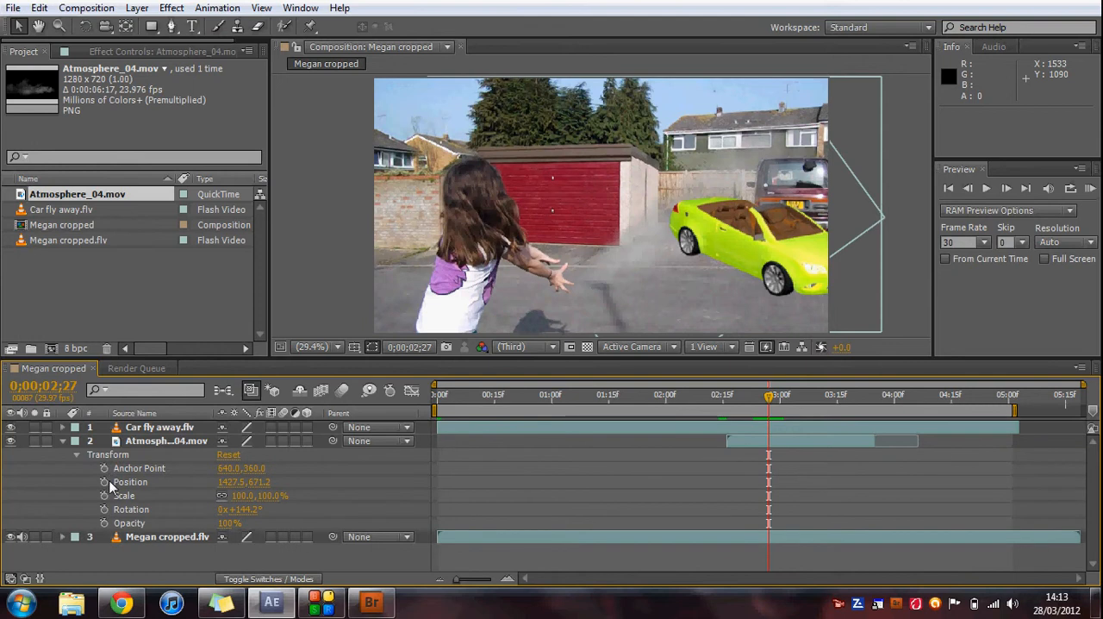
left_click(106, 483)
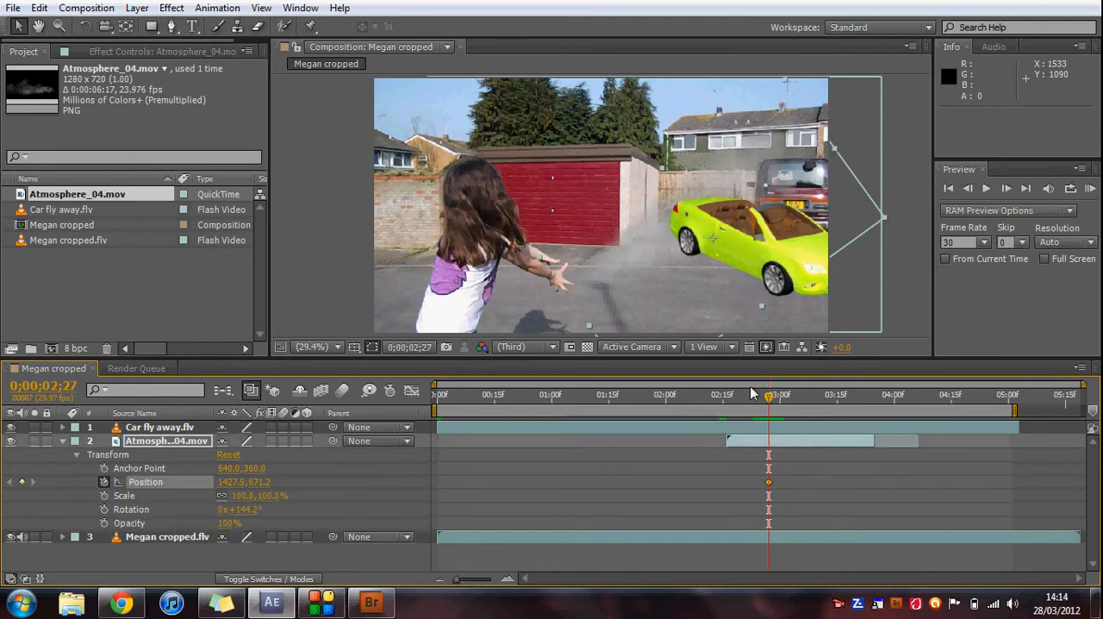
left_click(1008, 188)
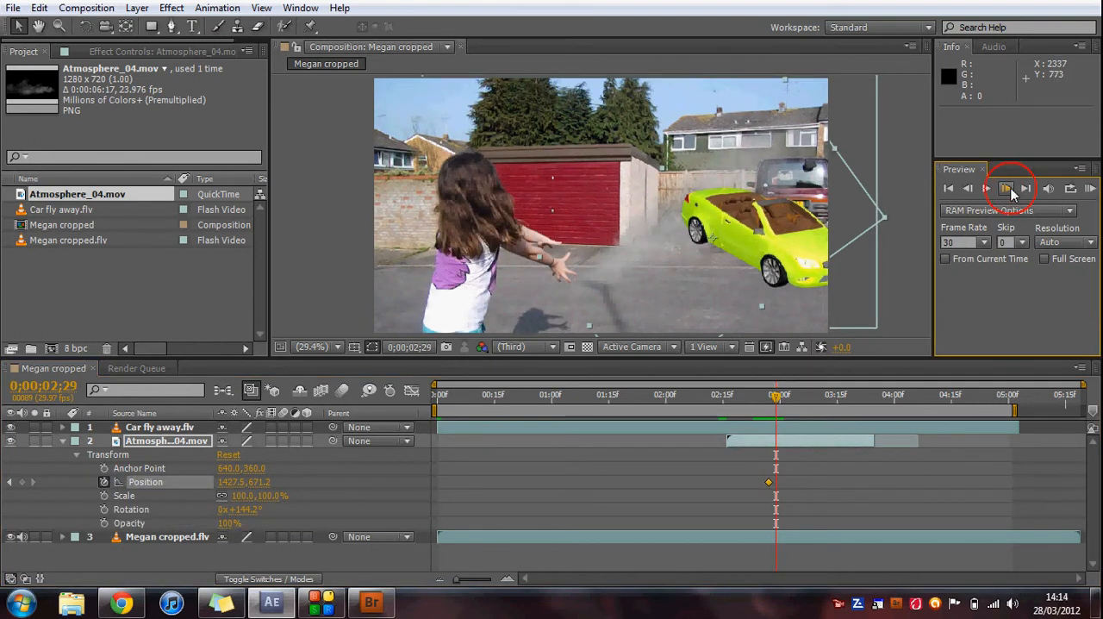
Move the Atmosphere_04.mov layer to position 1444.5, 575.8 at 0;00;03;00 and start its Rotation keyframing at 0;00;02;27.
left_click_drag(657, 273, 658, 242)
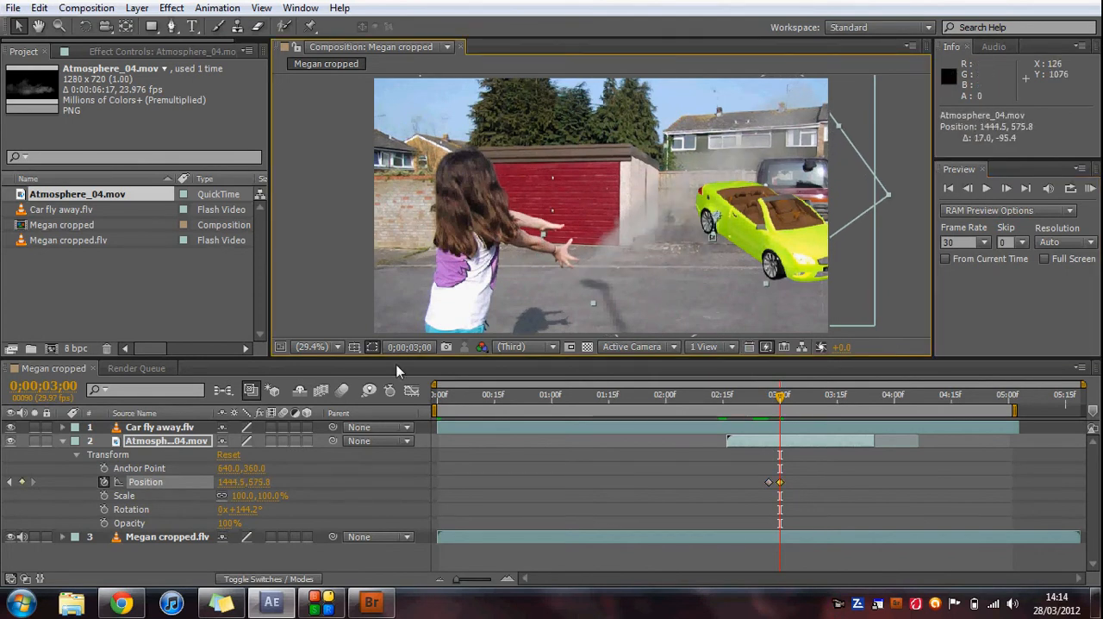
left_click(770, 407)
left_click(105, 510)
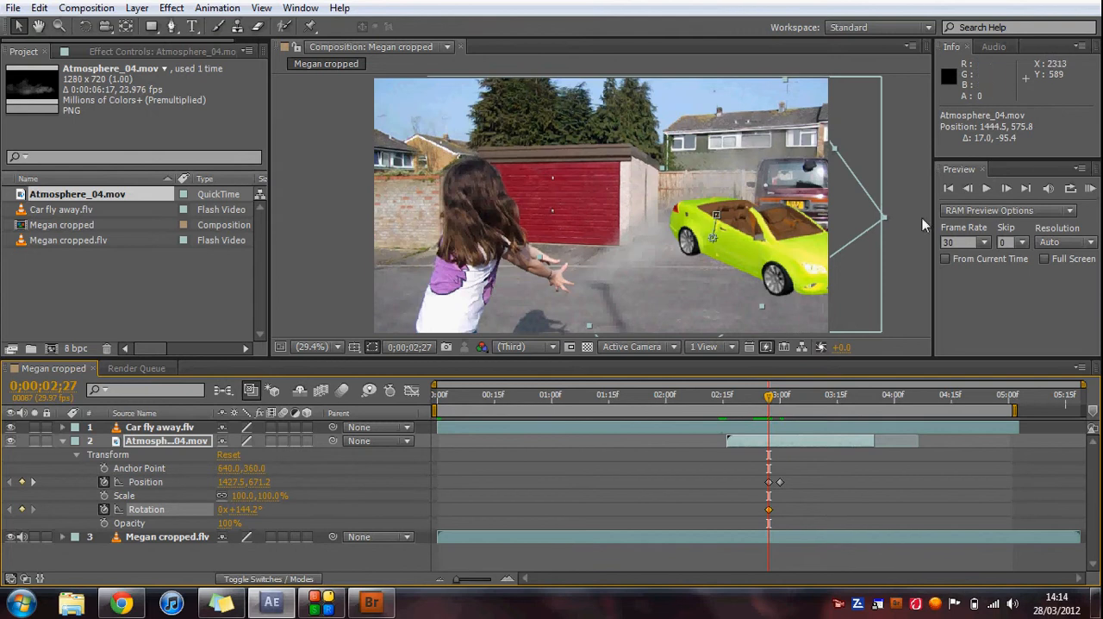
Rotate the Atmosphere_04.mov layer to 156.9° at 0;00;03;00 to add a second Rotation keyframe.
left_click(1006, 188)
left_click(1007, 188)
left_click(1007, 188)
left_click(1006, 188)
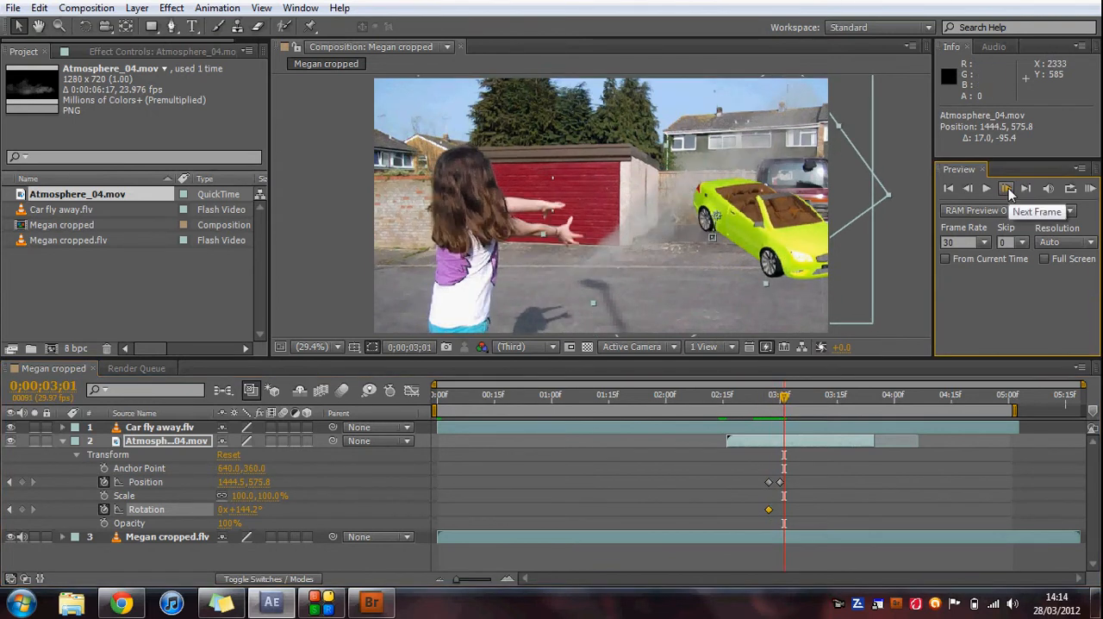
left_click(968, 188)
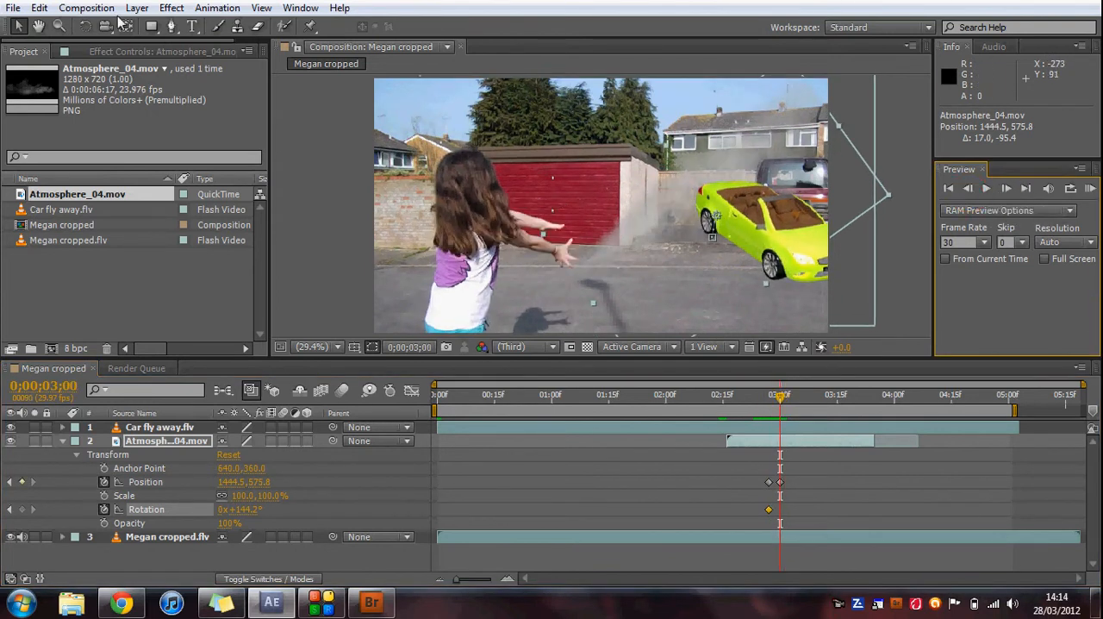
left_click(85, 26)
left_click_drag(620, 177, 588, 148)
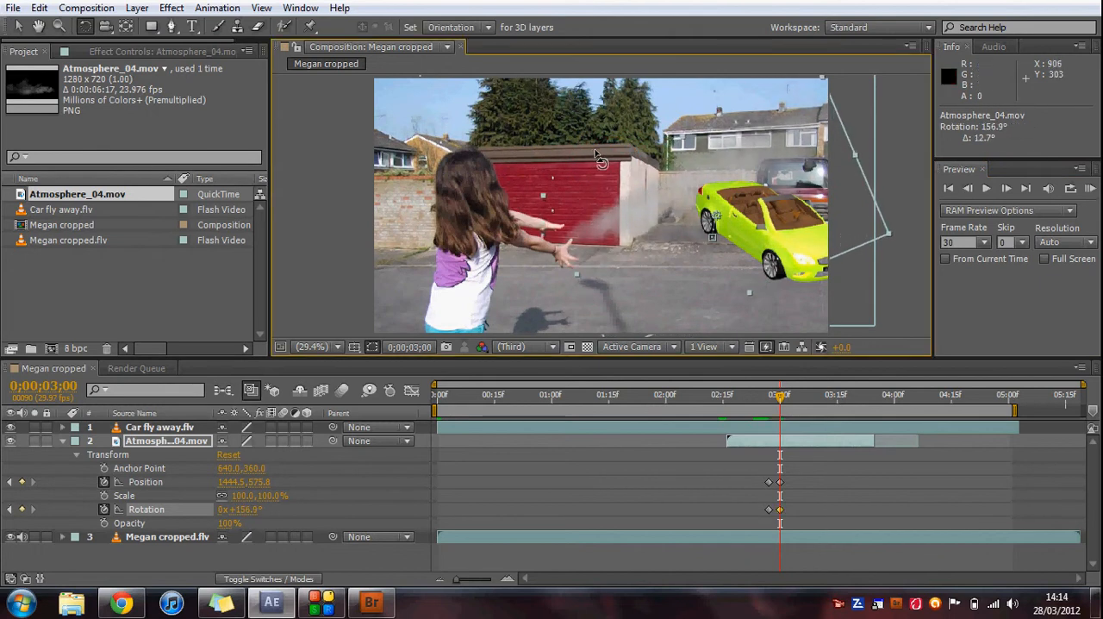
Keyframe the Atmosphere_04.mov layer at 0;00;03;02 with position 1434.3, 541.7 and rotation 161.5°.
left_click(1007, 187)
left_click(1007, 187)
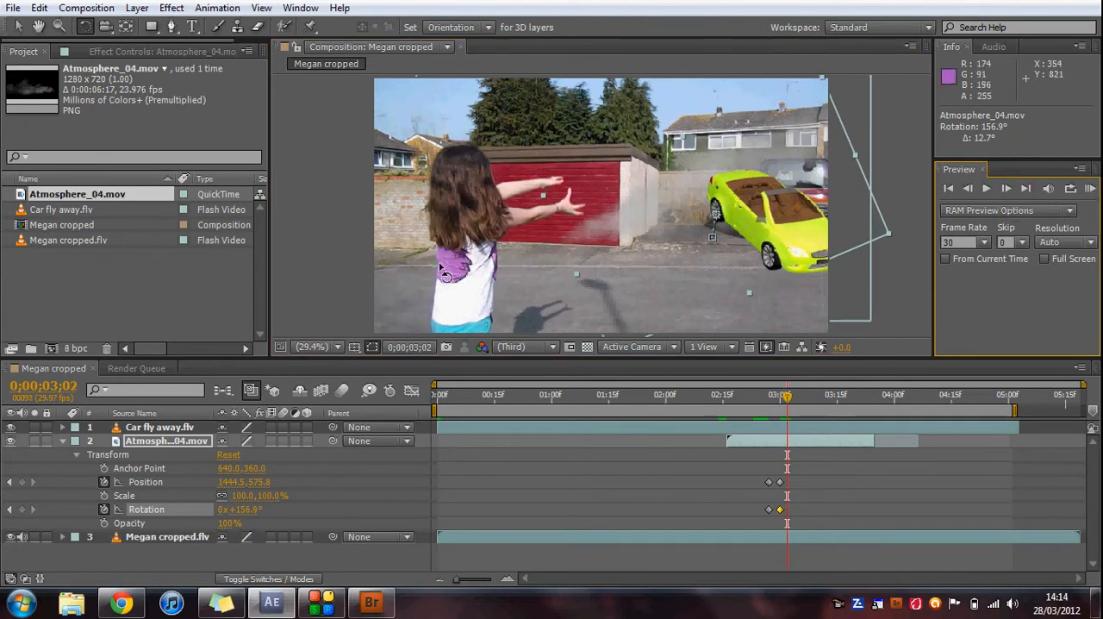
left_click_drag(613, 193, 659, 186)
key("w")
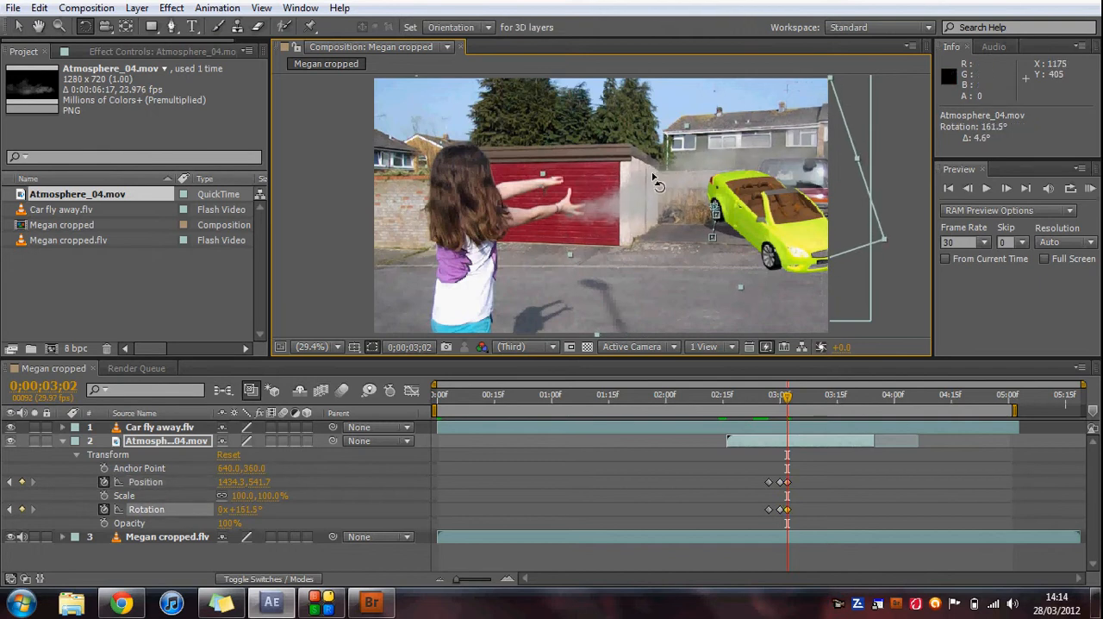
Step frame by frame past 0;00;03;02 to check the dust against the rising car, then scrub back to 0;00;03;03.
left_click(1005, 190)
left_click(1006, 189)
left_click(1005, 189)
left_click(1006, 190)
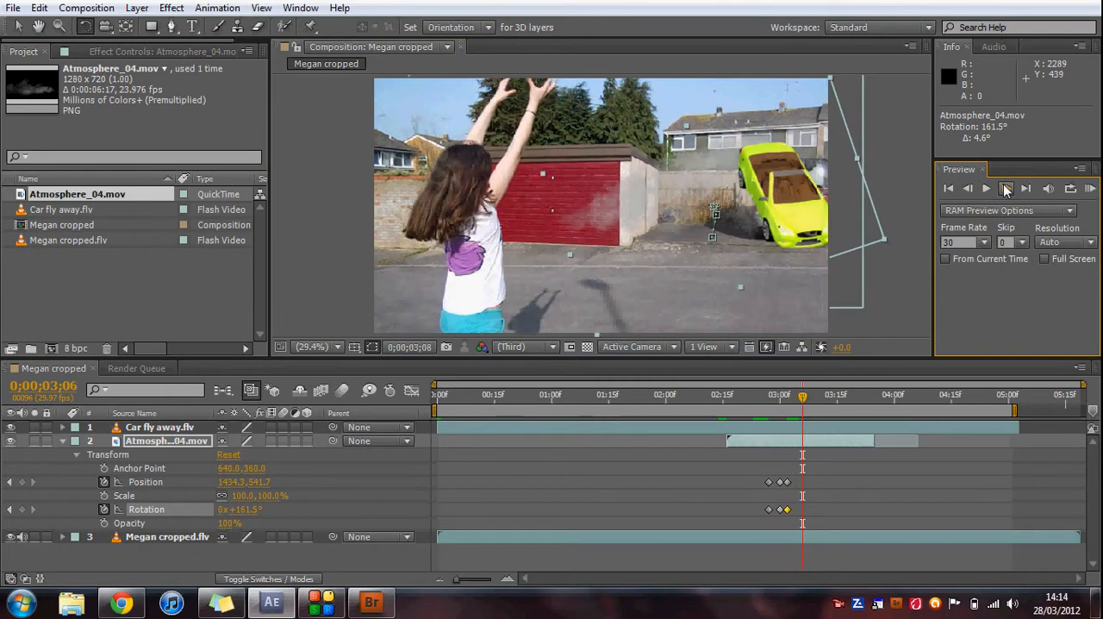
left_click(1005, 189)
left_click(1006, 189)
left_click(1005, 190)
left_click(1006, 190)
left_click(1005, 190)
left_click(1005, 190)
left_click(1005, 190)
left_click(1005, 189)
left_click(1007, 189)
left_click(1007, 189)
left_click(1007, 190)
left_click(1007, 190)
left_click(1007, 190)
left_click(1007, 189)
left_click(1007, 190)
left_click_drag(873, 399, 791, 400)
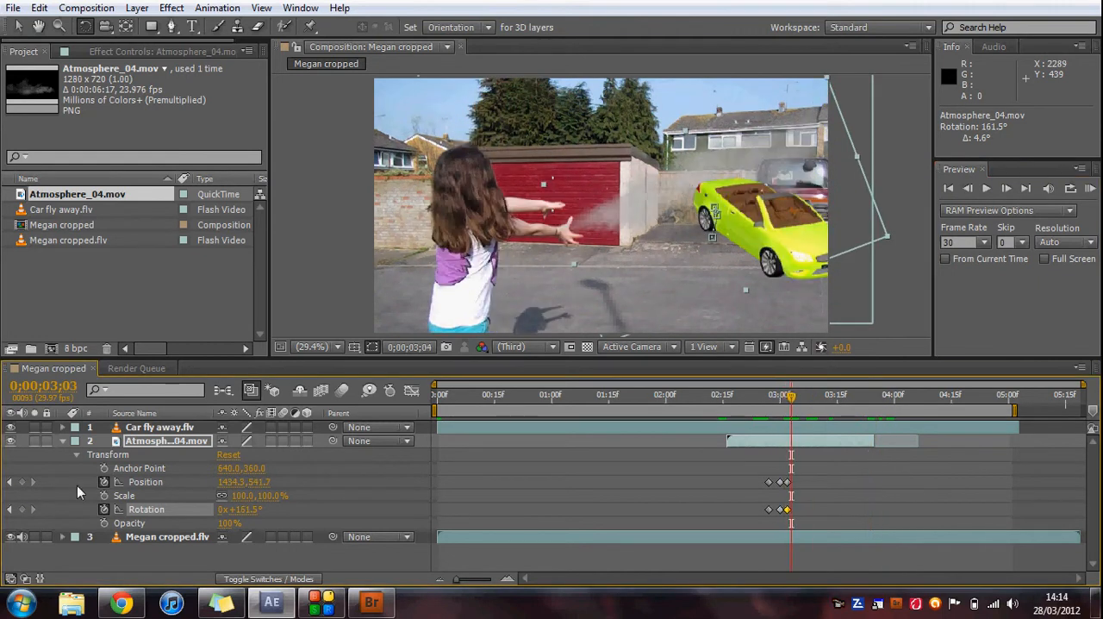
Collapse the Atmosphere_04.mov layer's properties, deselect it and return to the composition's first frame.
left_click(61, 443)
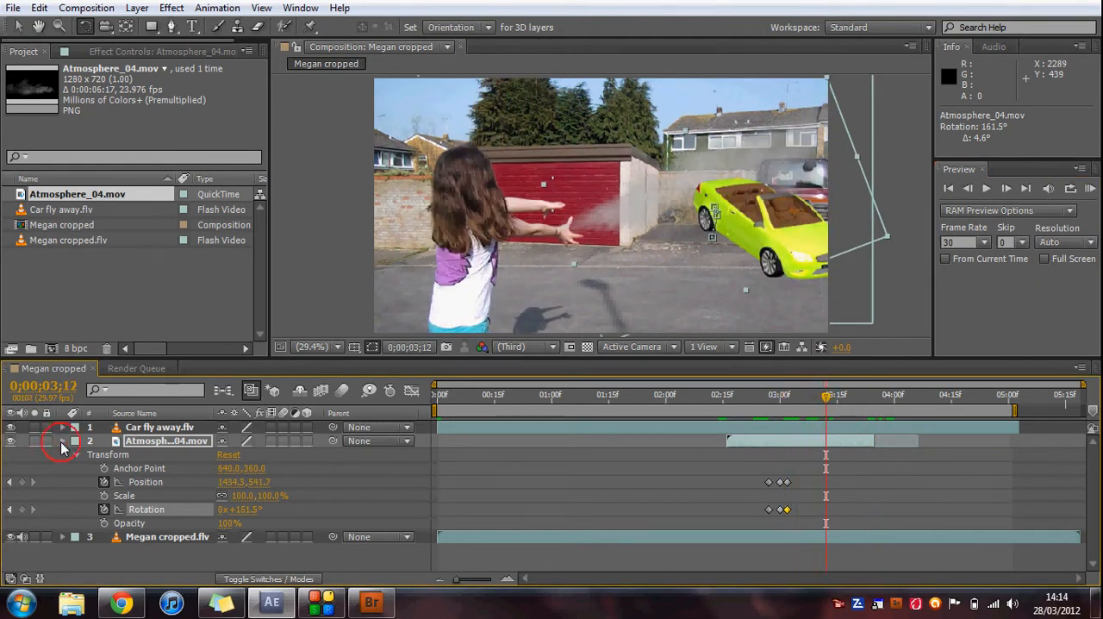
left_click(191, 504)
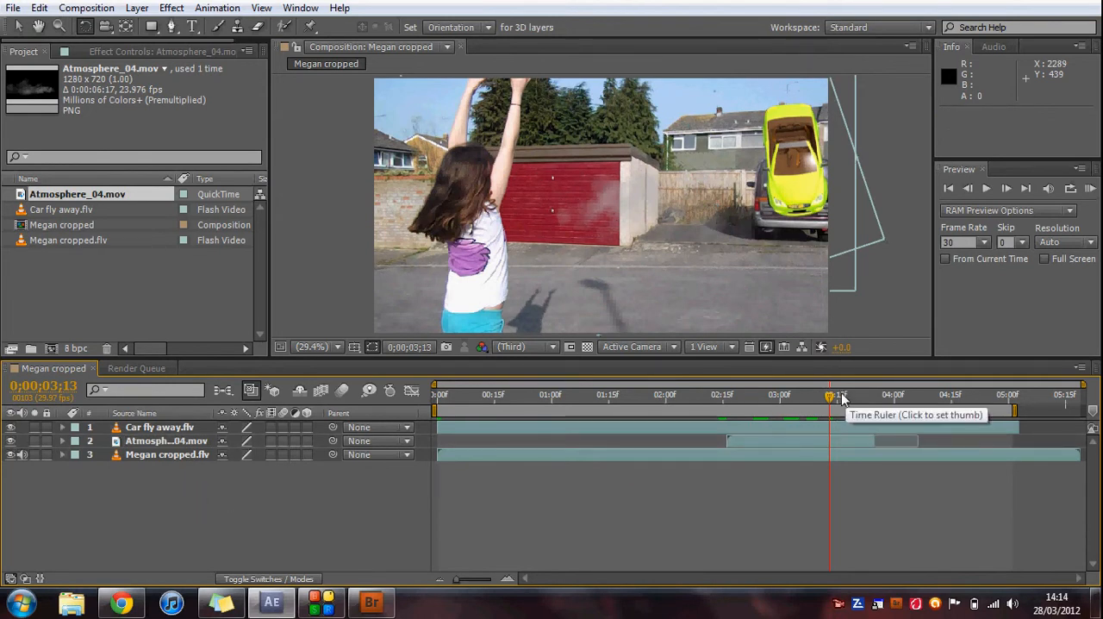
left_click(591, 443)
key("Home")
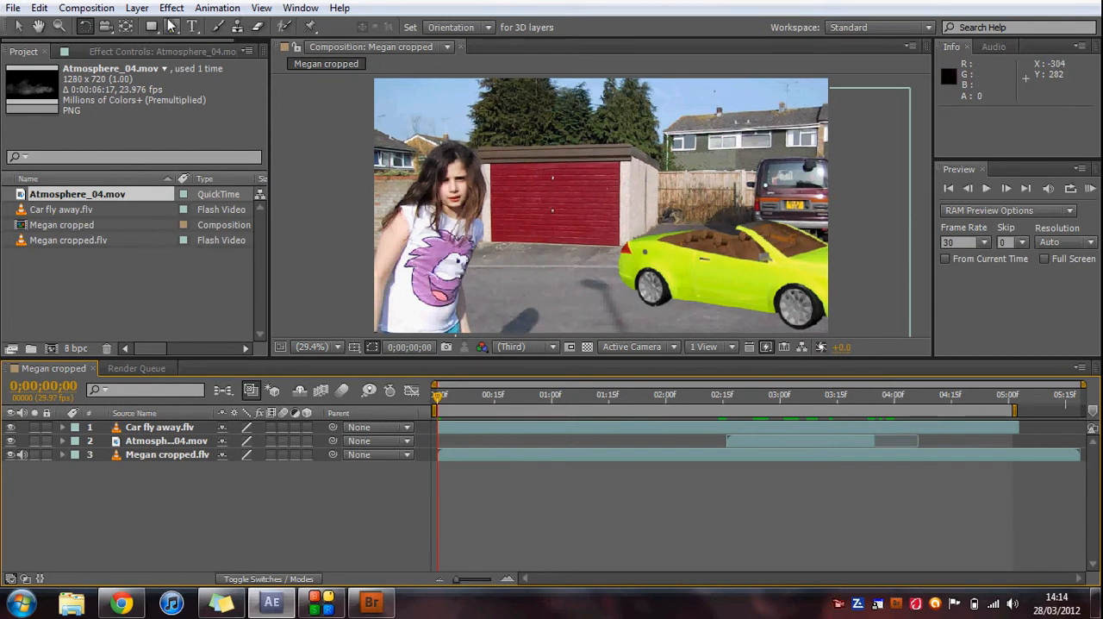
Add a new adjustment layer above all the other layers in the composition.
left_click(139, 9)
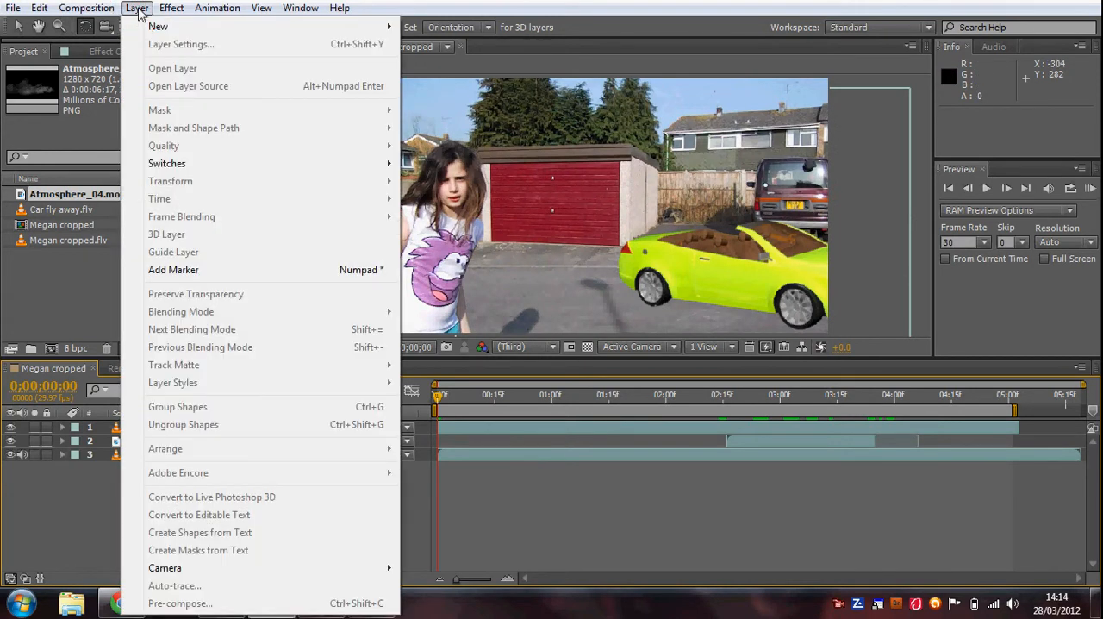
mouse_move(163, 11)
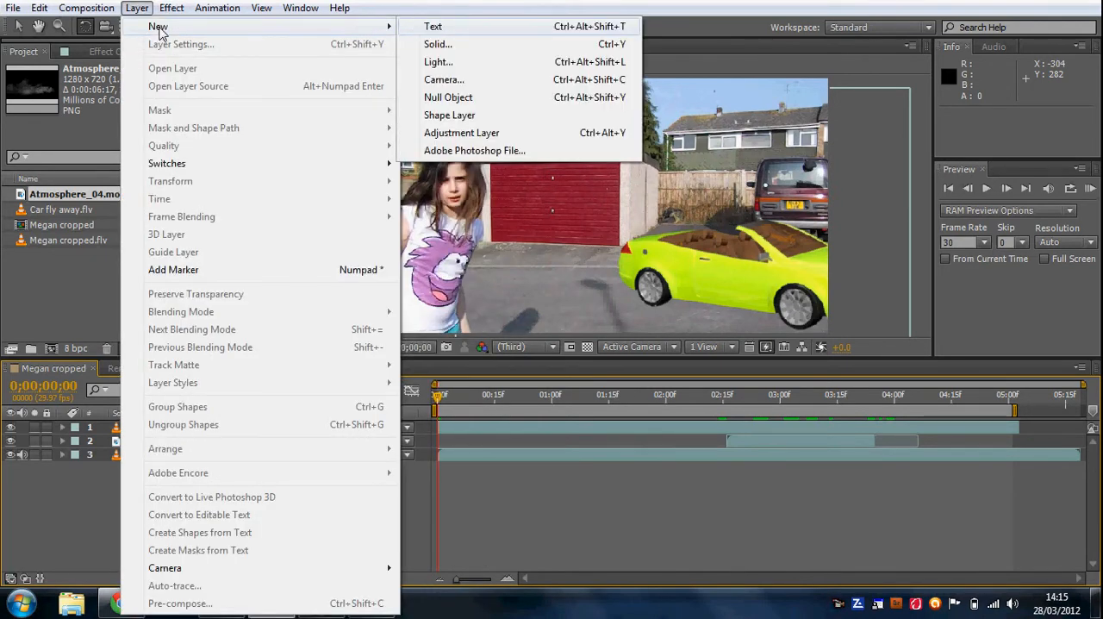
key("Down")
key("Down")
key("Down")
key("Down")
key("Down")
key("Down")
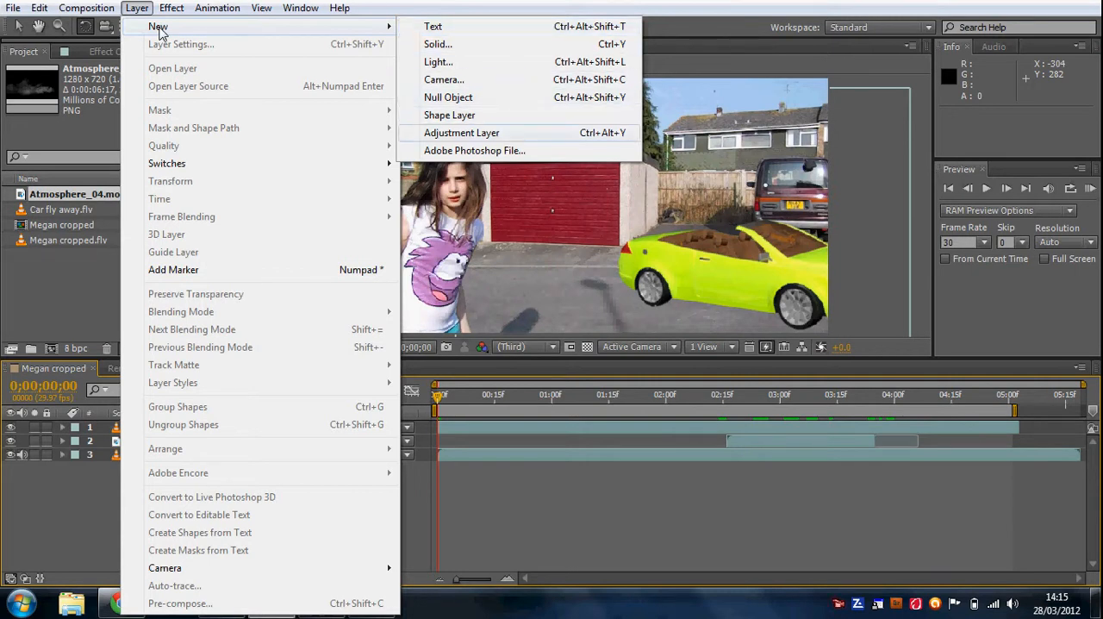
key("Return")
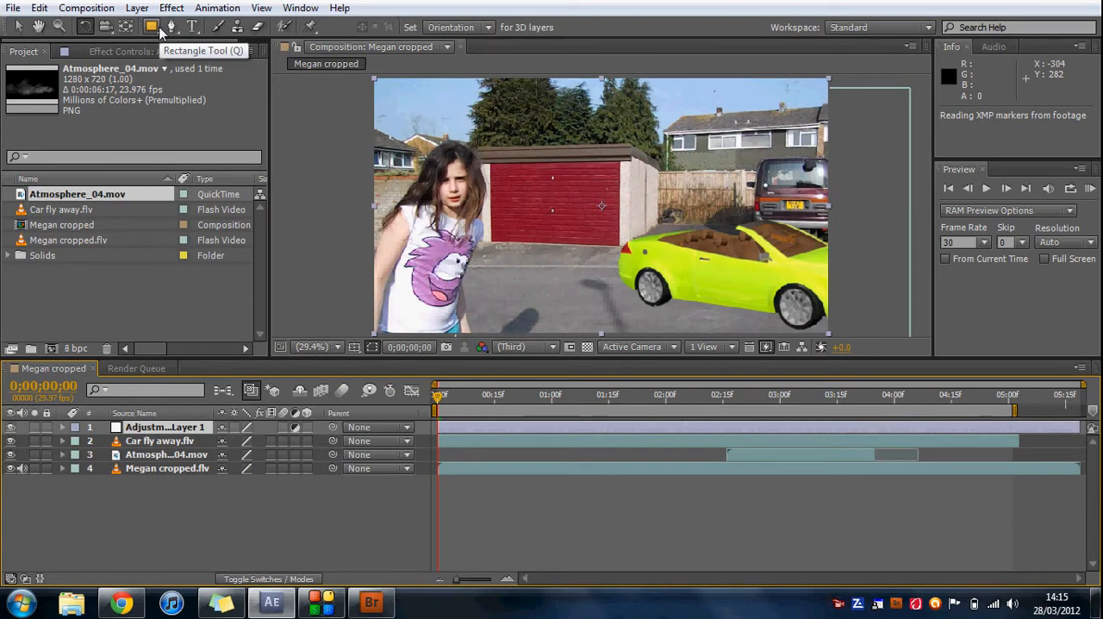
Apply Trapcode Shine to the adjustment layer and place its source point outside the frame at about 2067, 295.
left_click(177, 11)
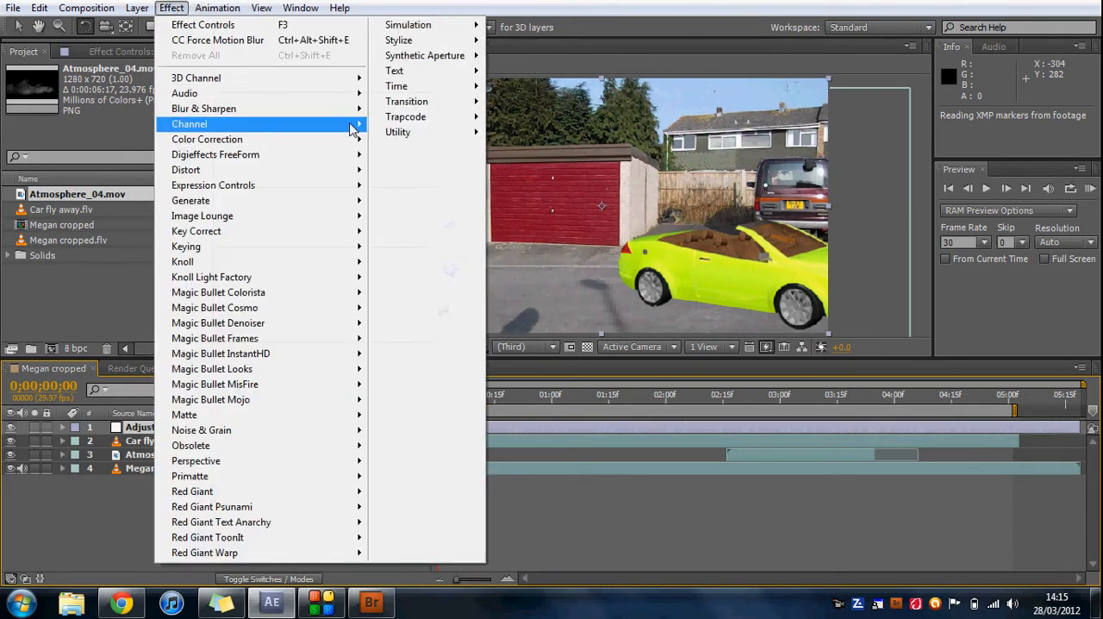
mouse_move(473, 118)
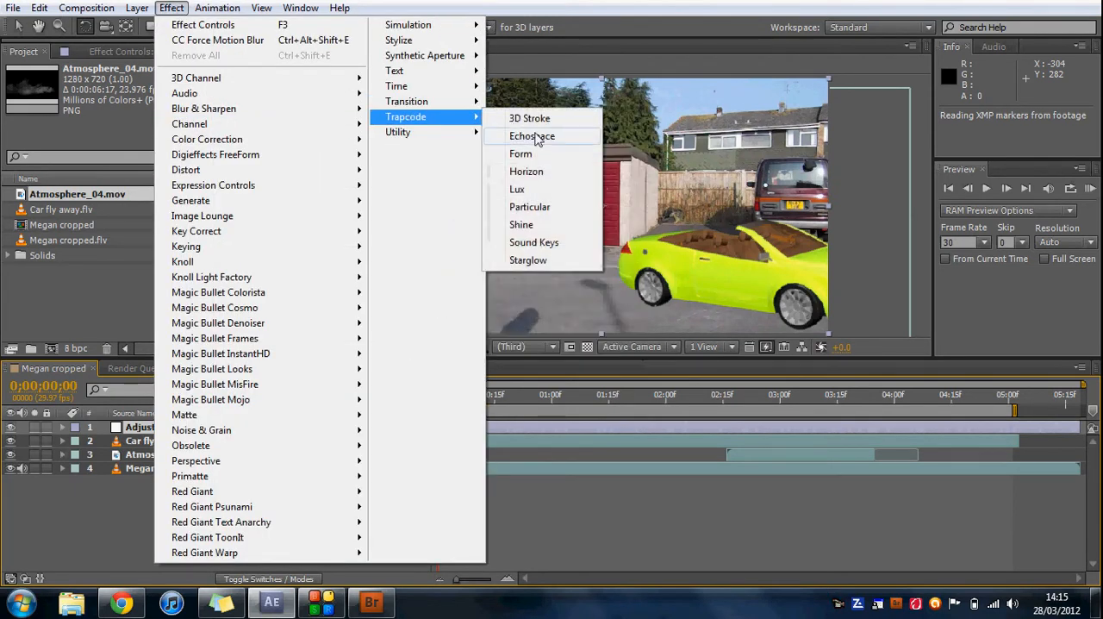
left_click(554, 231)
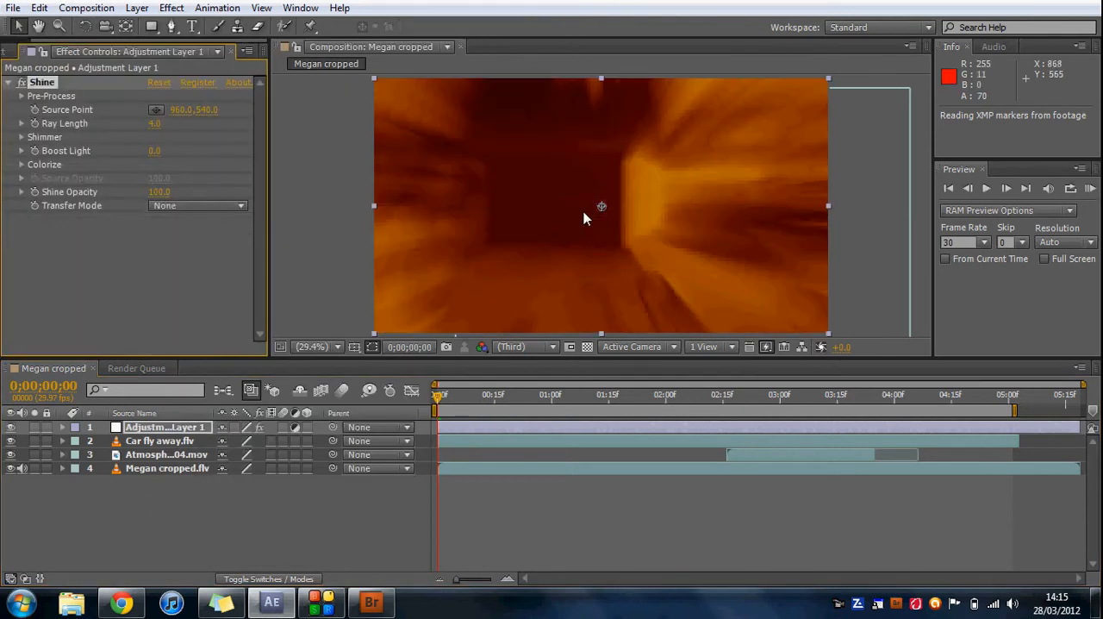
left_click_drag(611, 210, 864, 148)
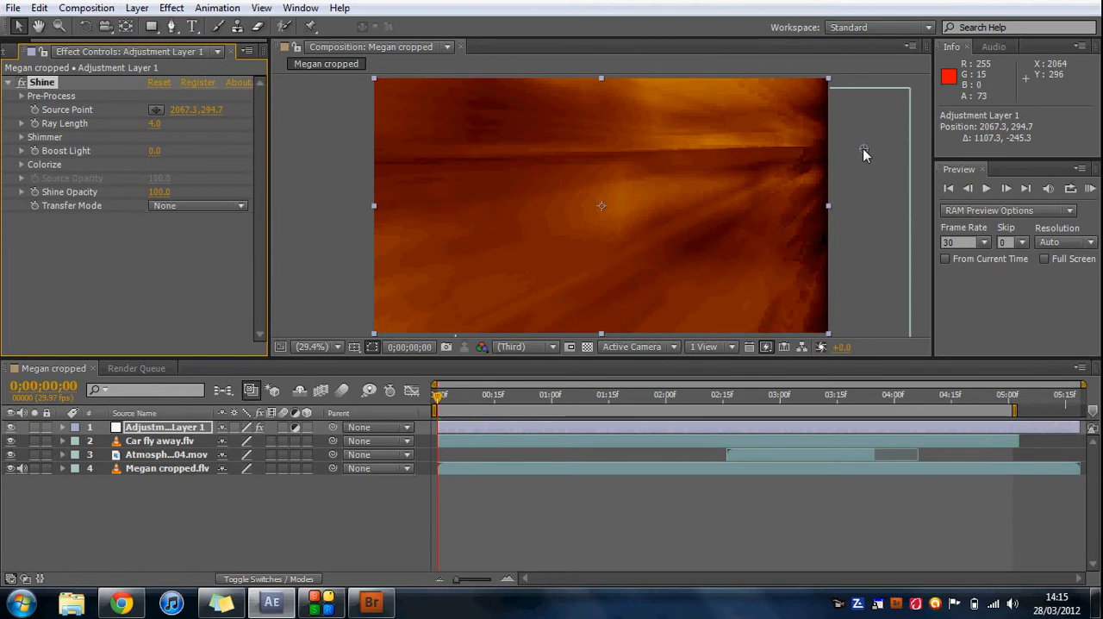
Expand the adjustment layer's Shine properties and set the Transfer Mode to Add.
left_click(62, 429)
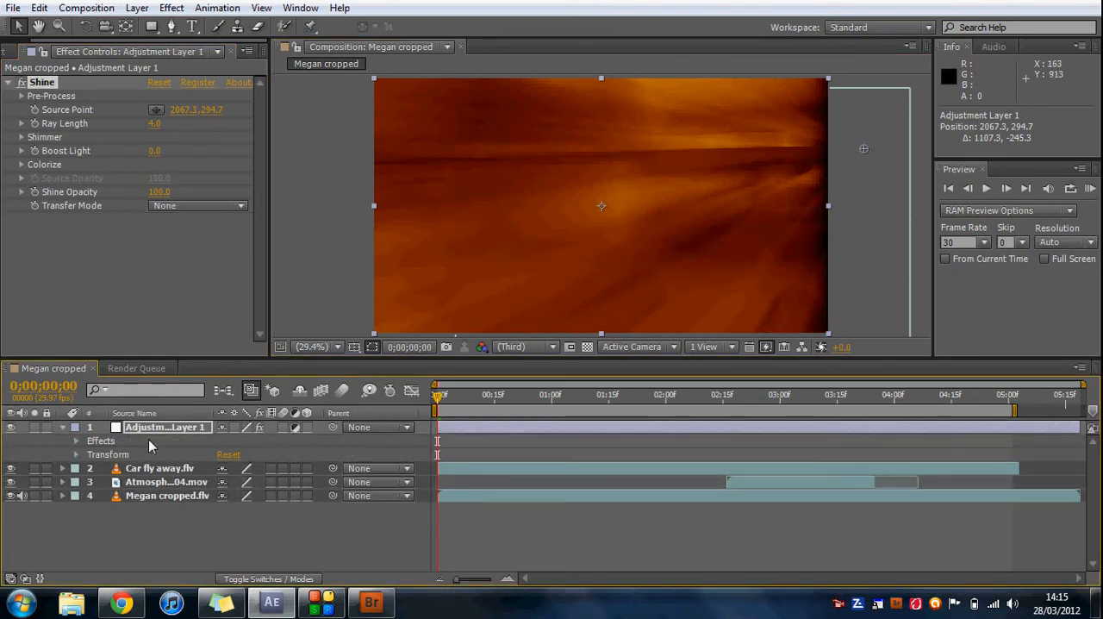
left_click(75, 443)
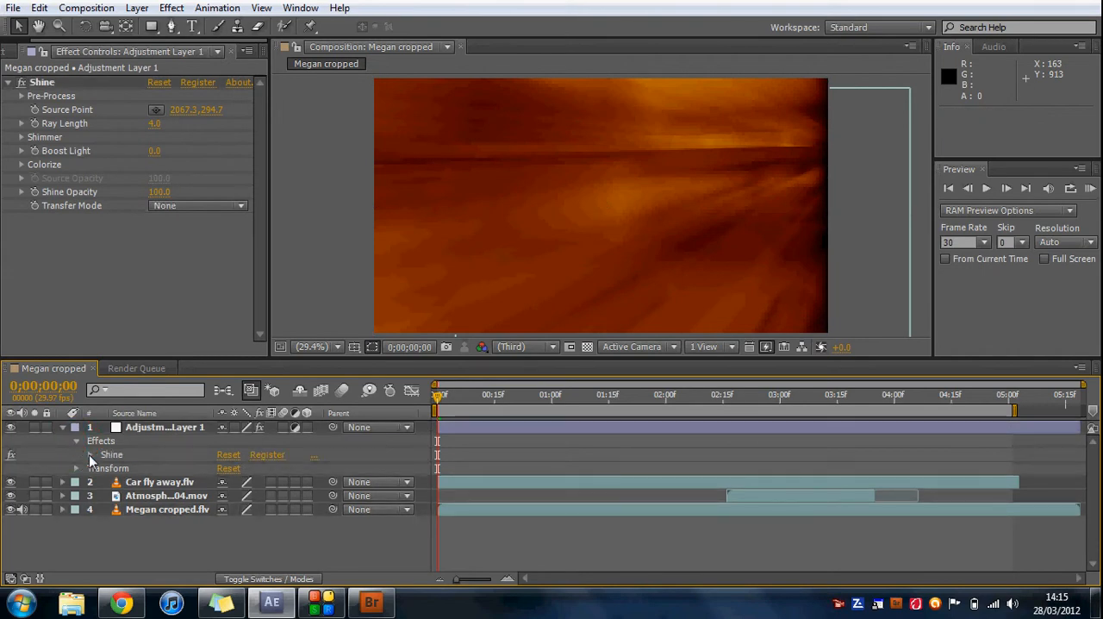
left_click(89, 454)
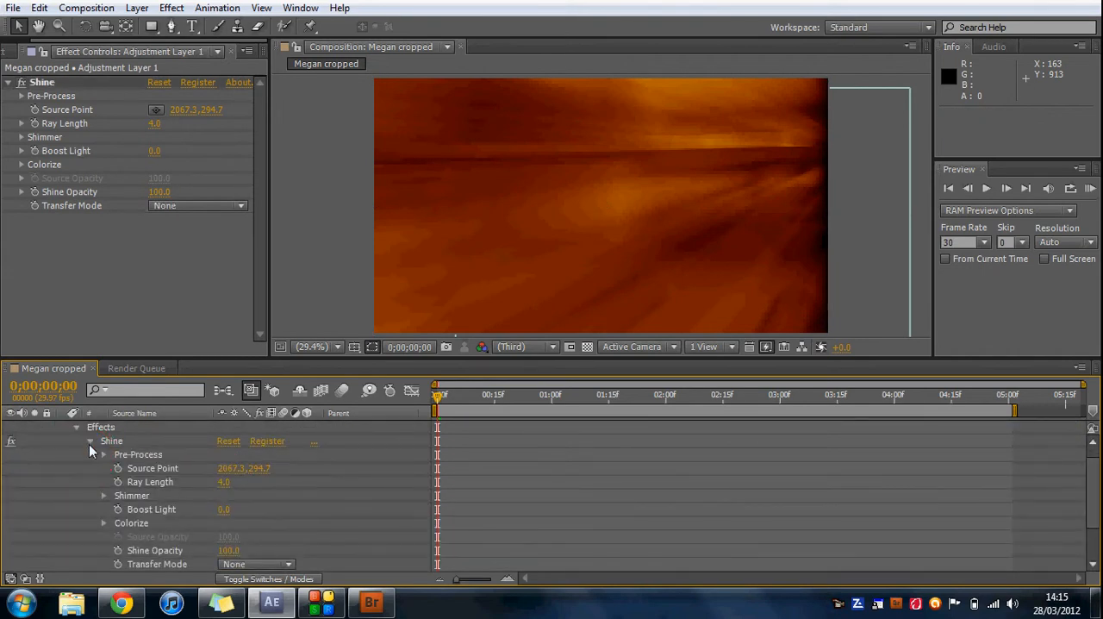
left_click(287, 564)
left_click(285, 262)
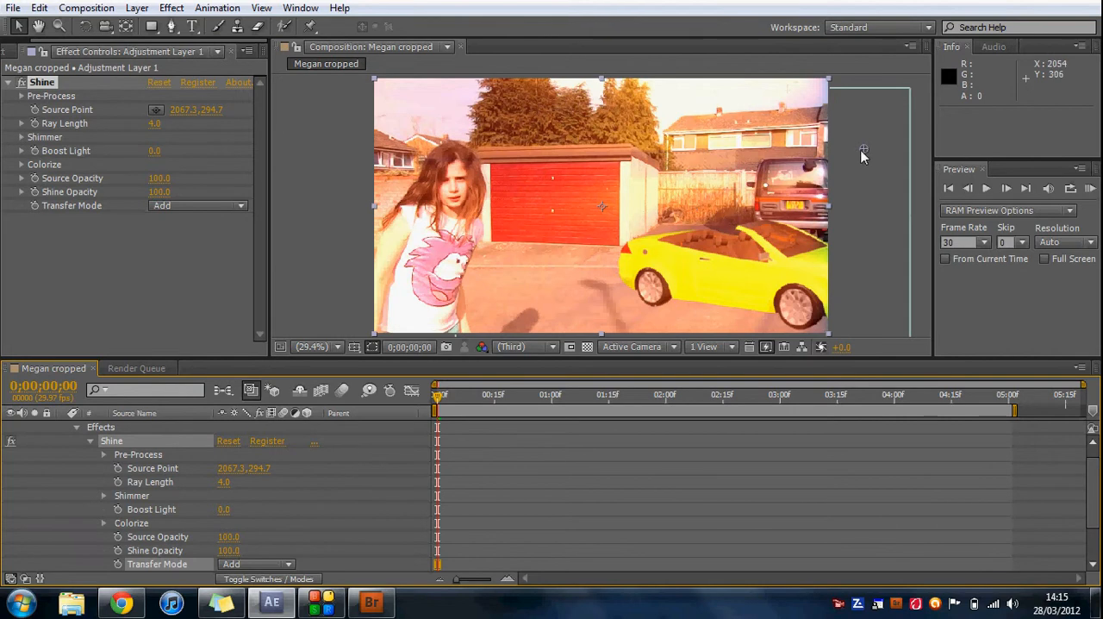
Set Shine's Transfer Mode to Multiply and reposition its source point at about 1975, 315 beside the parked van.
left_click_drag(860, 145, 851, 165)
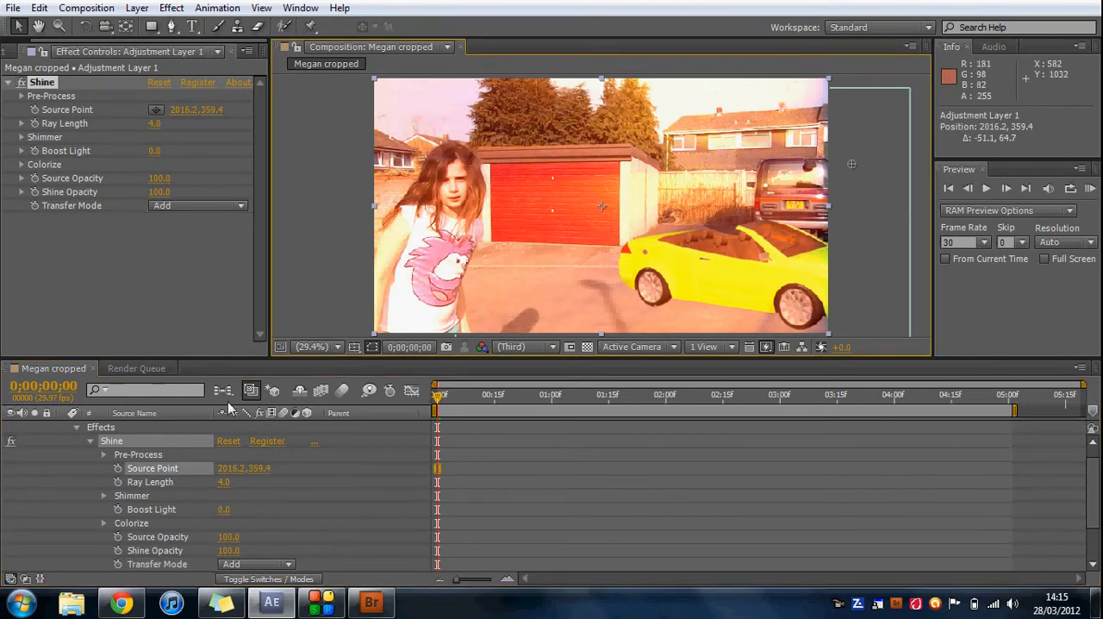
left_click(288, 566)
left_click(274, 278)
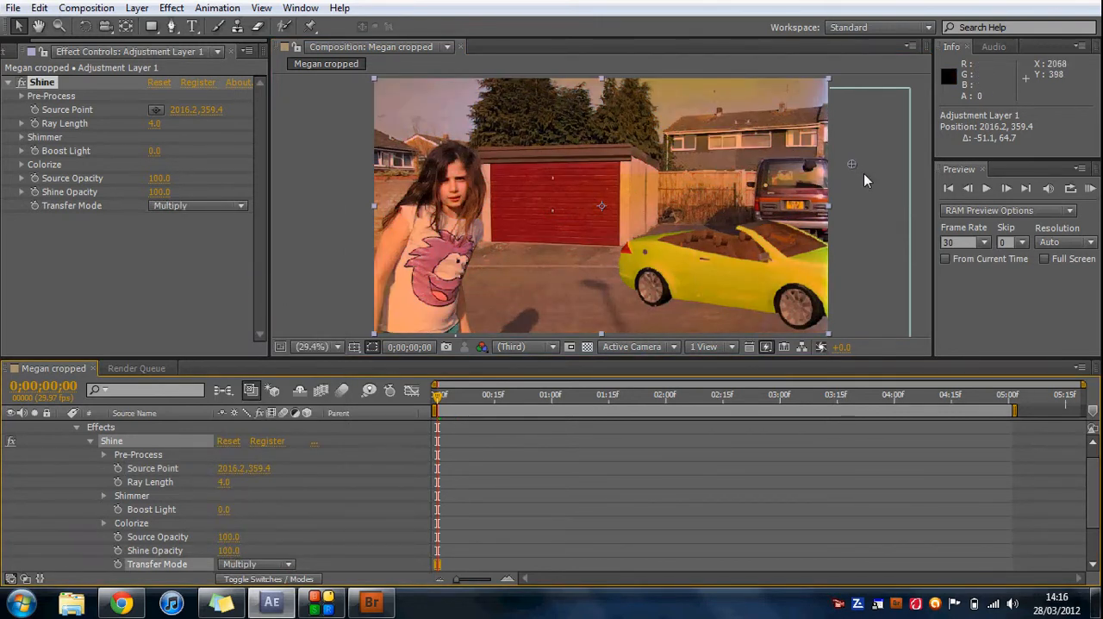
left_click_drag(852, 164, 491, 122)
left_click_drag(583, 145, 840, 156)
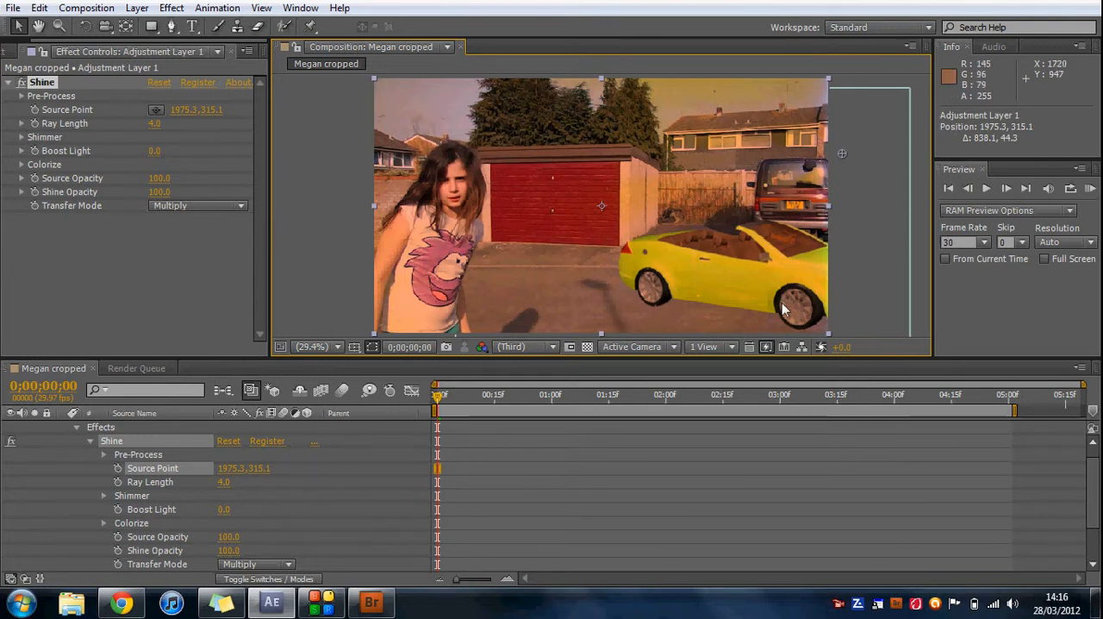
Collapse the adjustment layer's properties and enlarge the composition viewer by shrinking the timeline.
left_click_drag(1095, 486, 1097, 515)
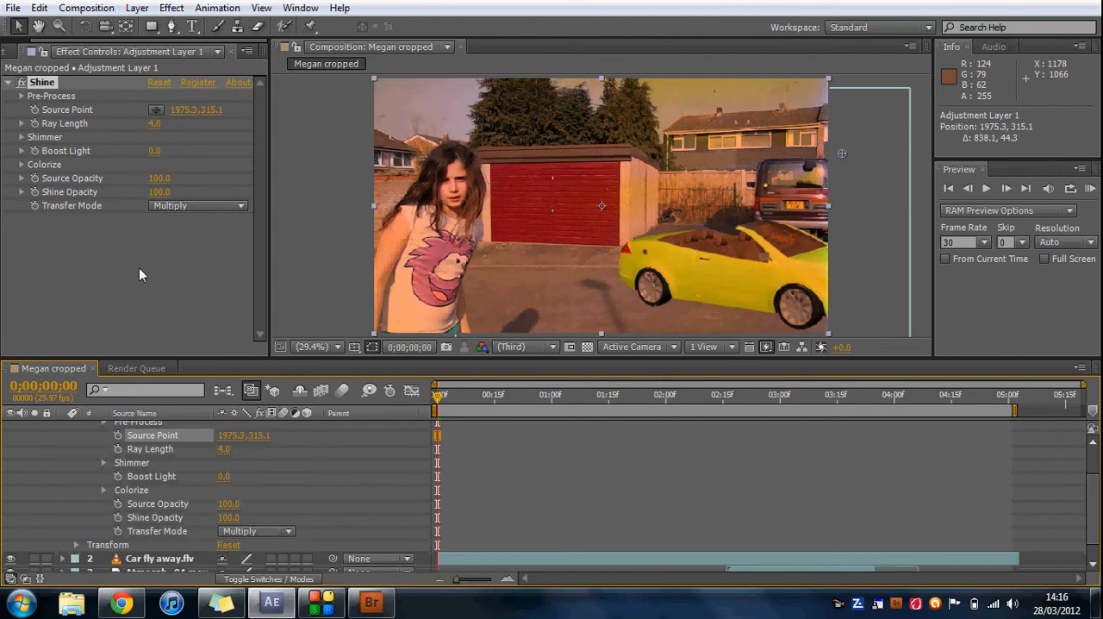
left_click(249, 346)
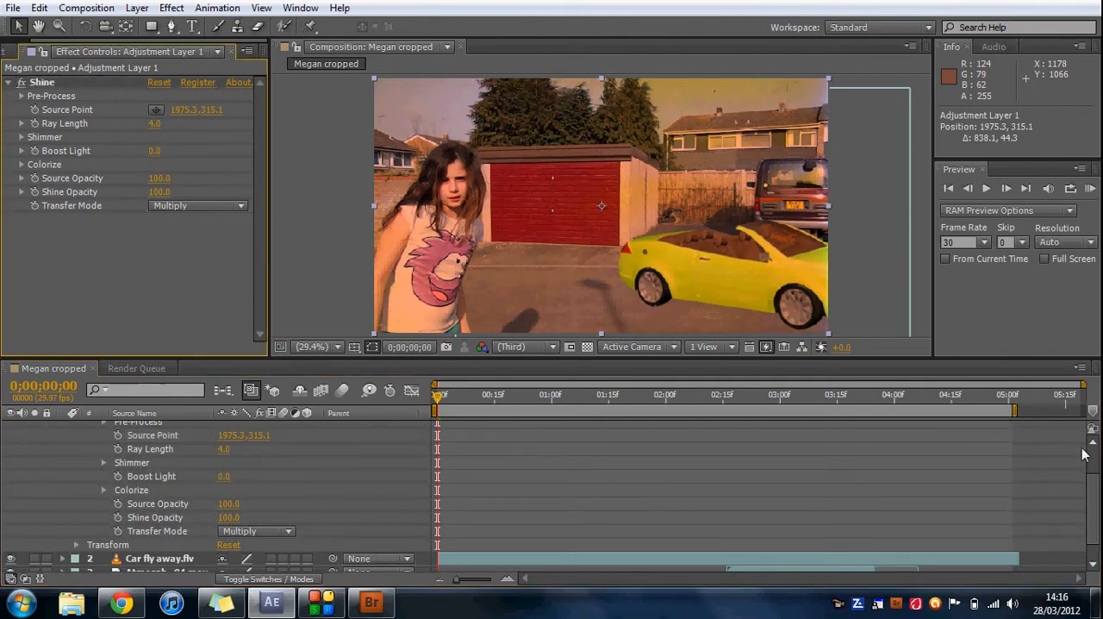
left_click_drag(1090, 495, 1089, 475)
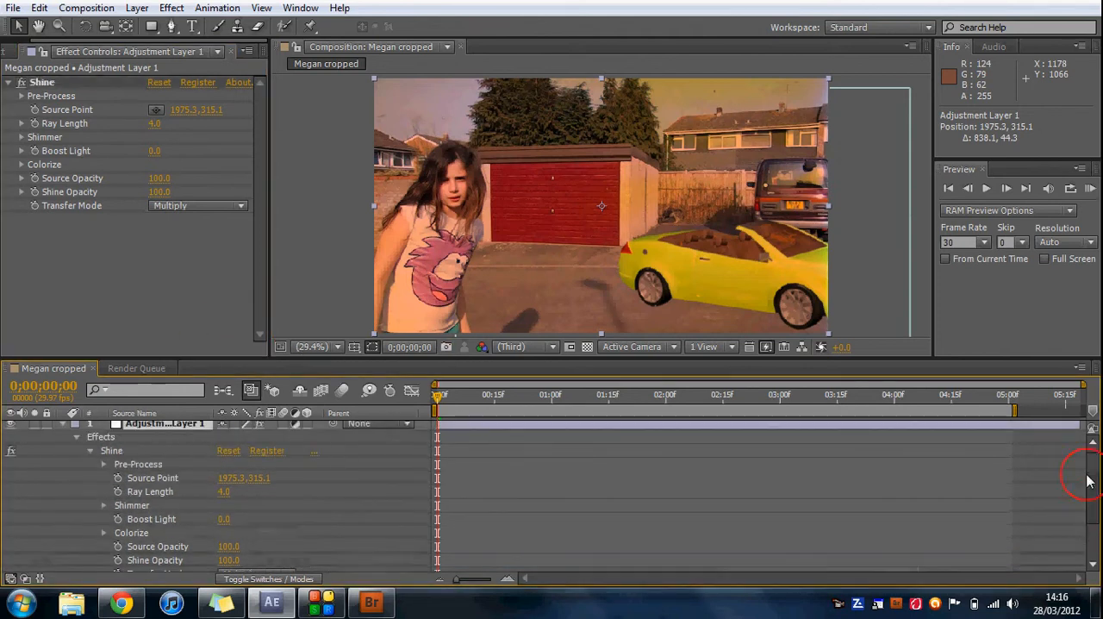
left_click(62, 425)
left_click_drag(226, 360, 224, 423)
Compare the composition viewer's 33.3% magnification with Fit and return the view to Fit.
left_click(336, 410)
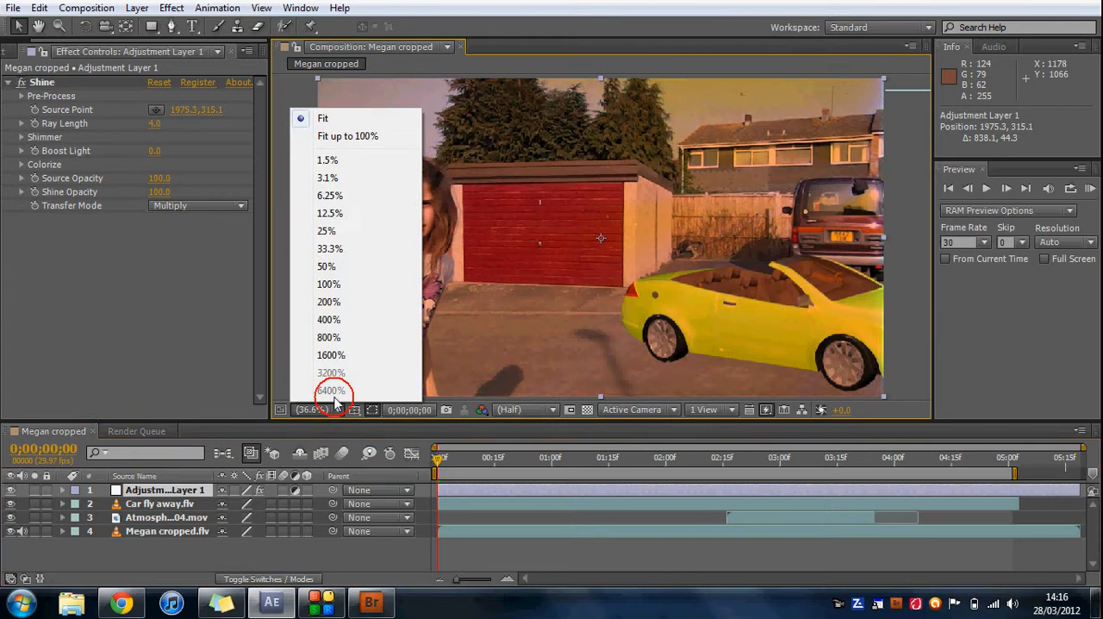
left_click(316, 114)
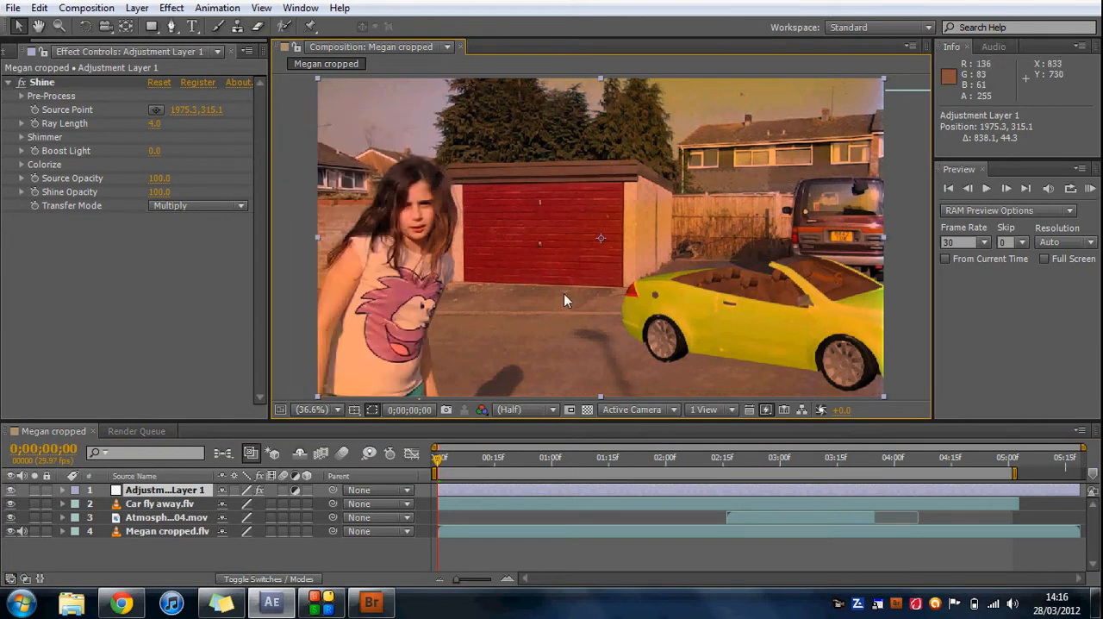
left_click(340, 410)
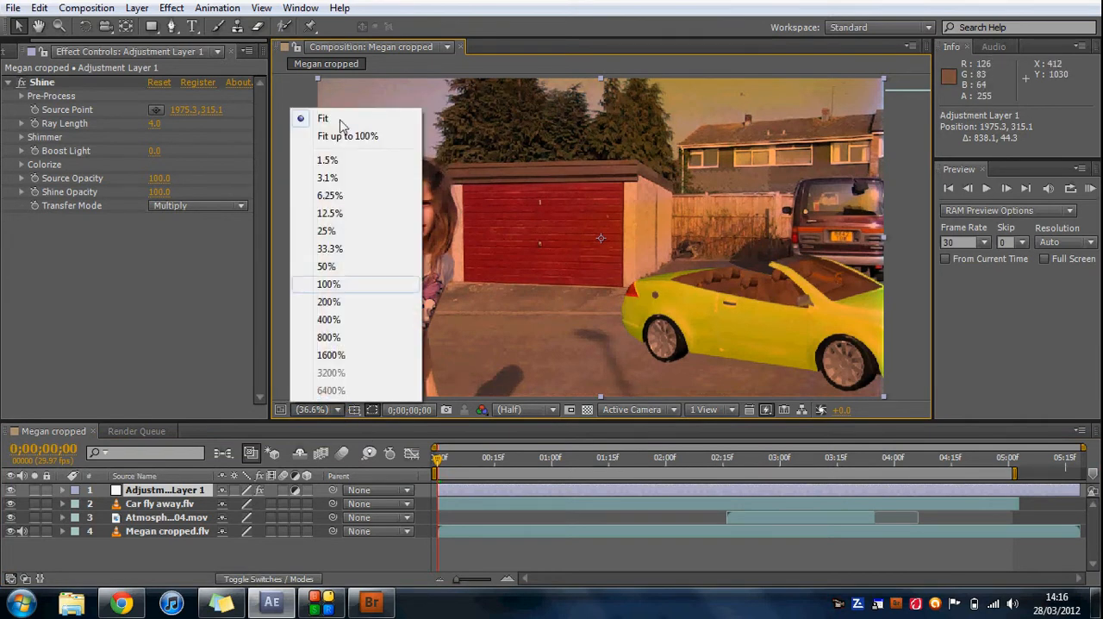
left_click(363, 246)
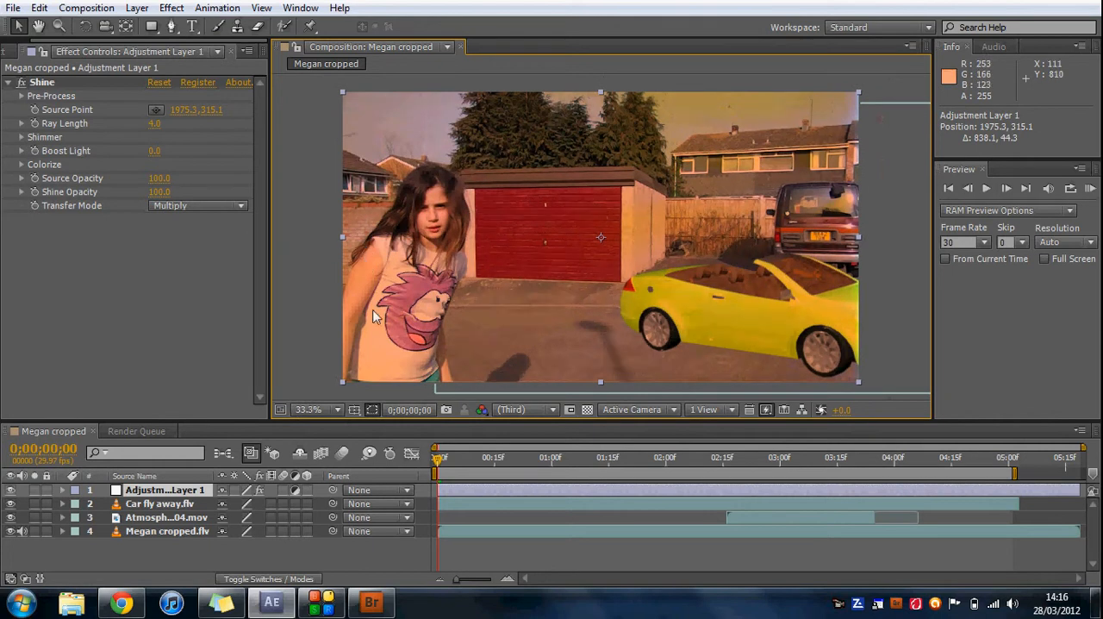
left_click(337, 410)
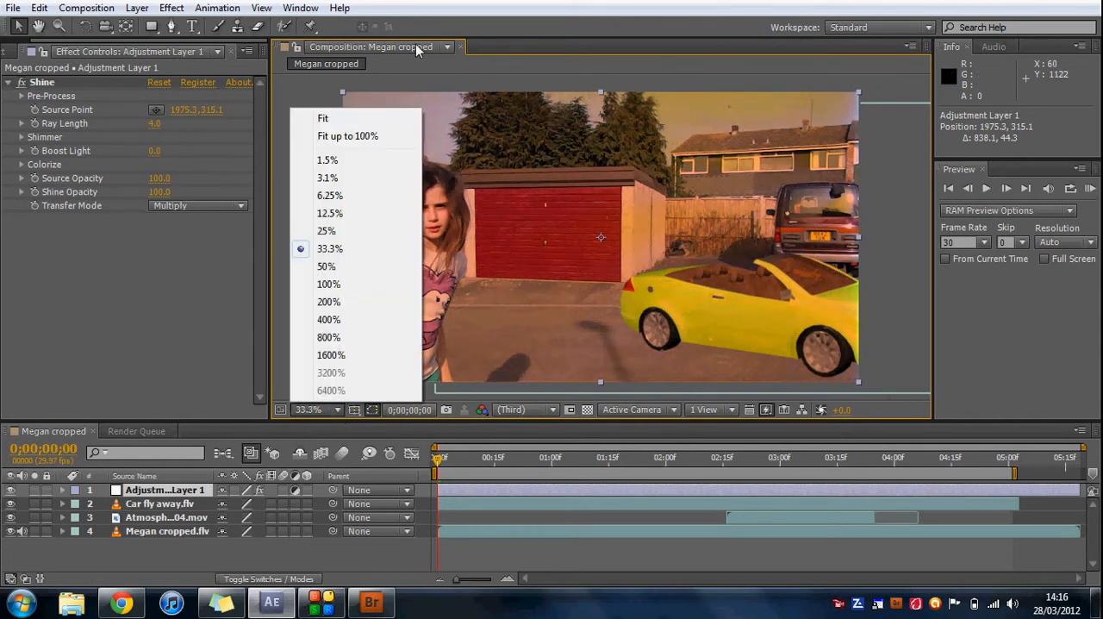
left_click(377, 113)
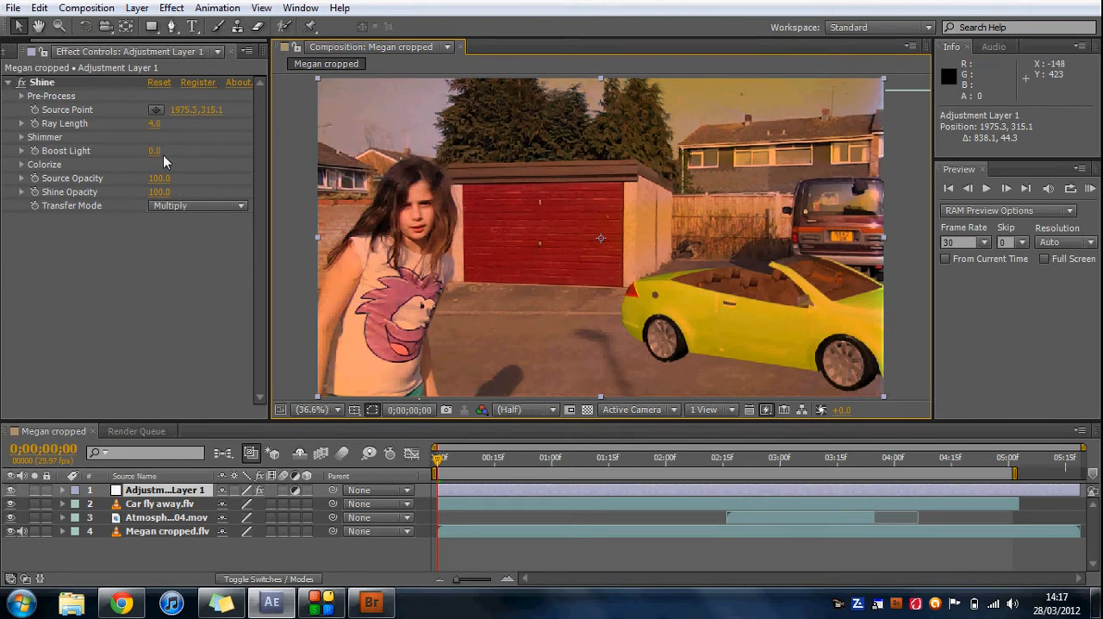
Set the Shine effect's Boost Light to 0.3 and its Ray Length to 0.2.
mouse_move(156, 151)
left_mouse_down()
mouse_move(220, 149)
mouse_move(158, 154)
left_mouse_up()
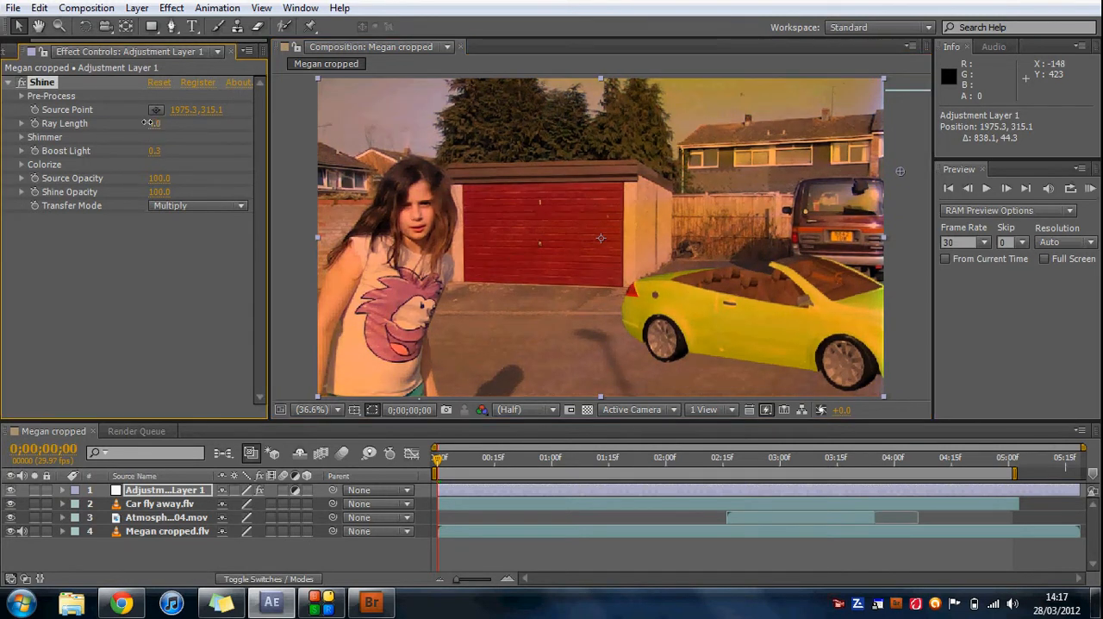
left_click_drag(113, 132, 112, 131)
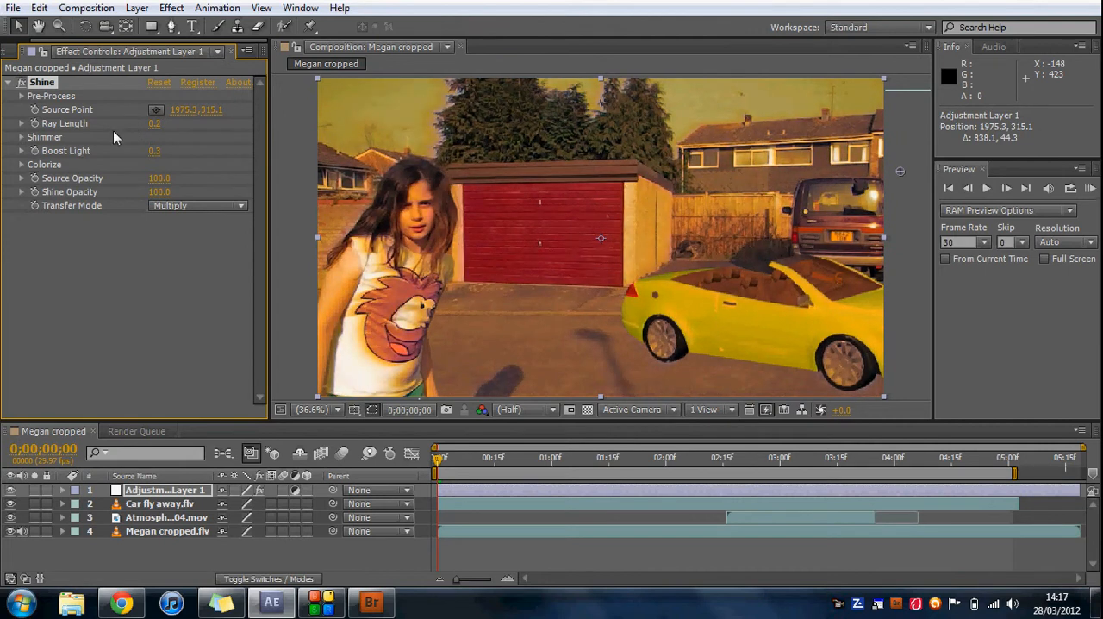
Adjust the Detail value in Shine's Shimmer settings and collapse the Shimmer group.
left_click(22, 137)
left_click_drag(152, 173, 131, 170)
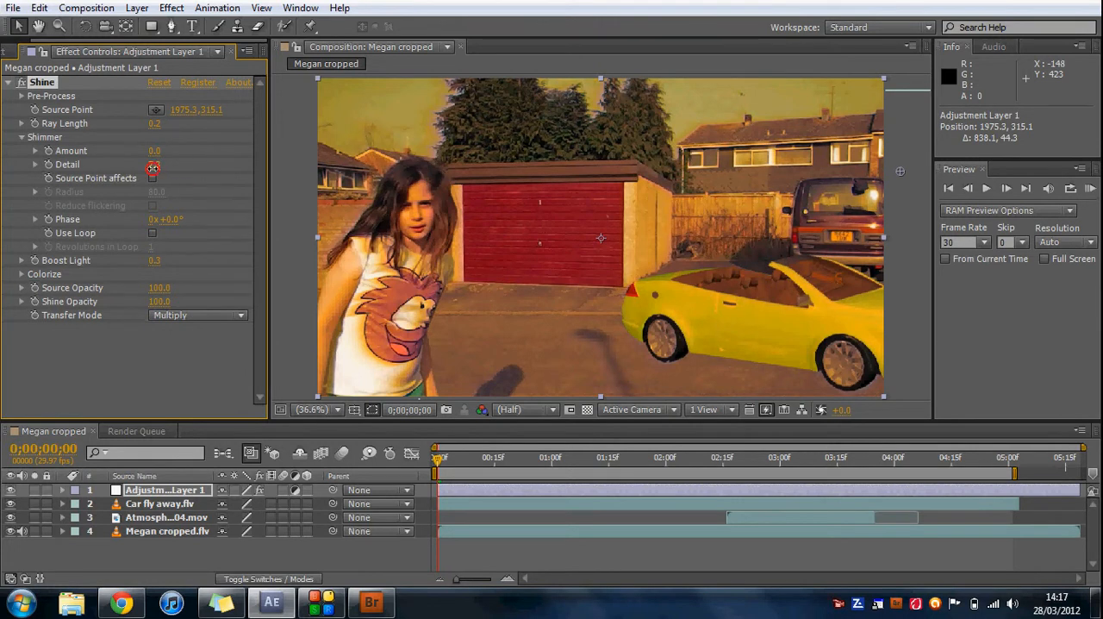
left_click_drag(152, 168, 249, 169)
left_click(20, 138)
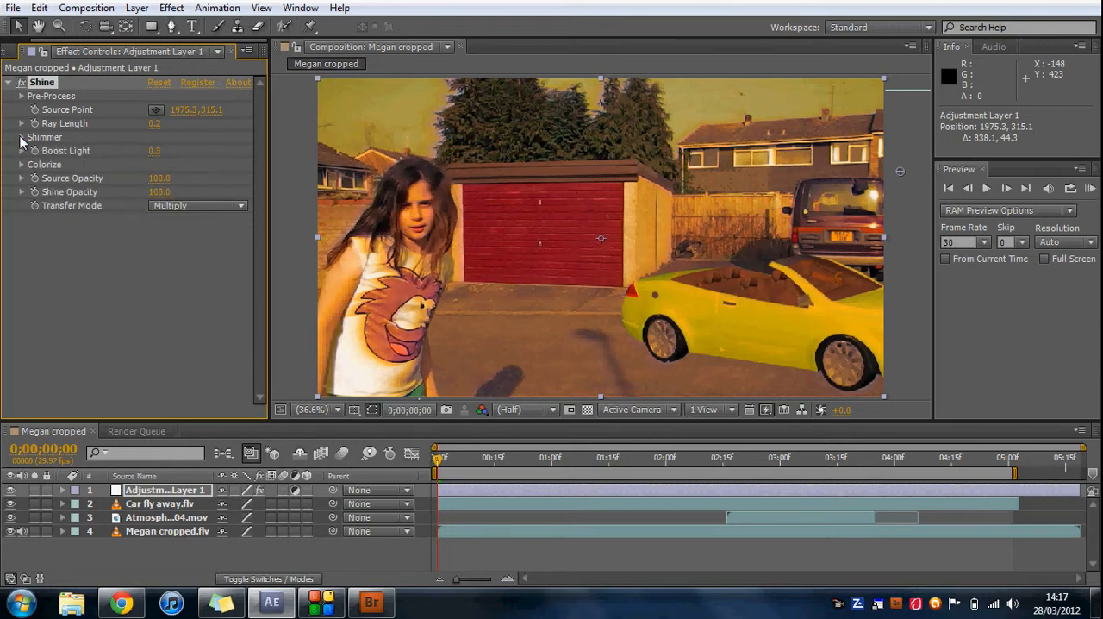
left_click(189, 8)
mouse_move(401, 126)
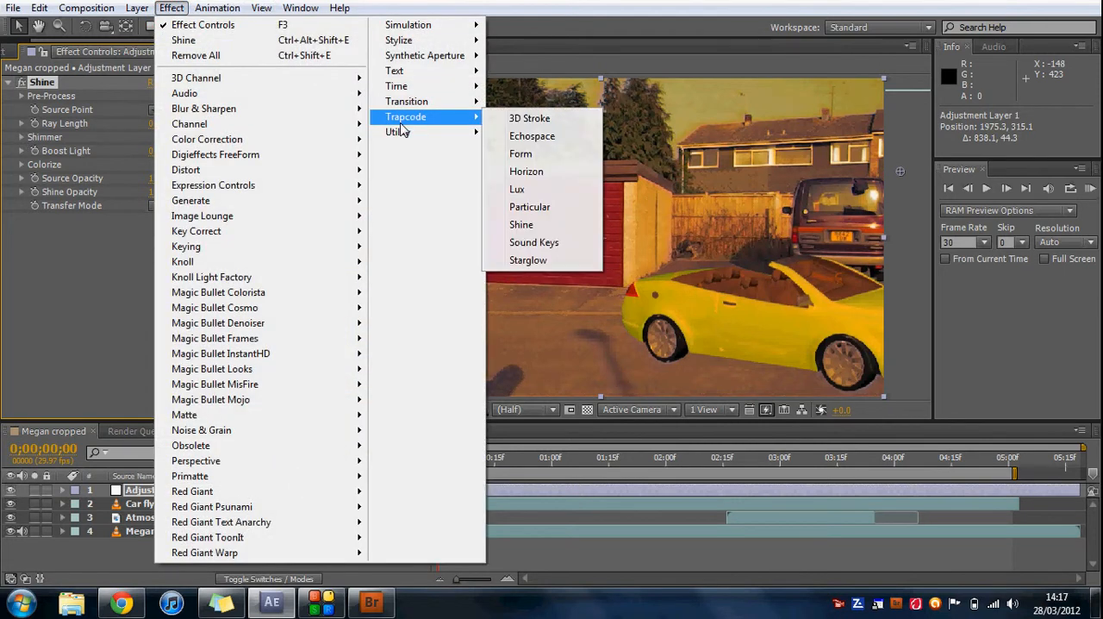
mouse_move(290, 513)
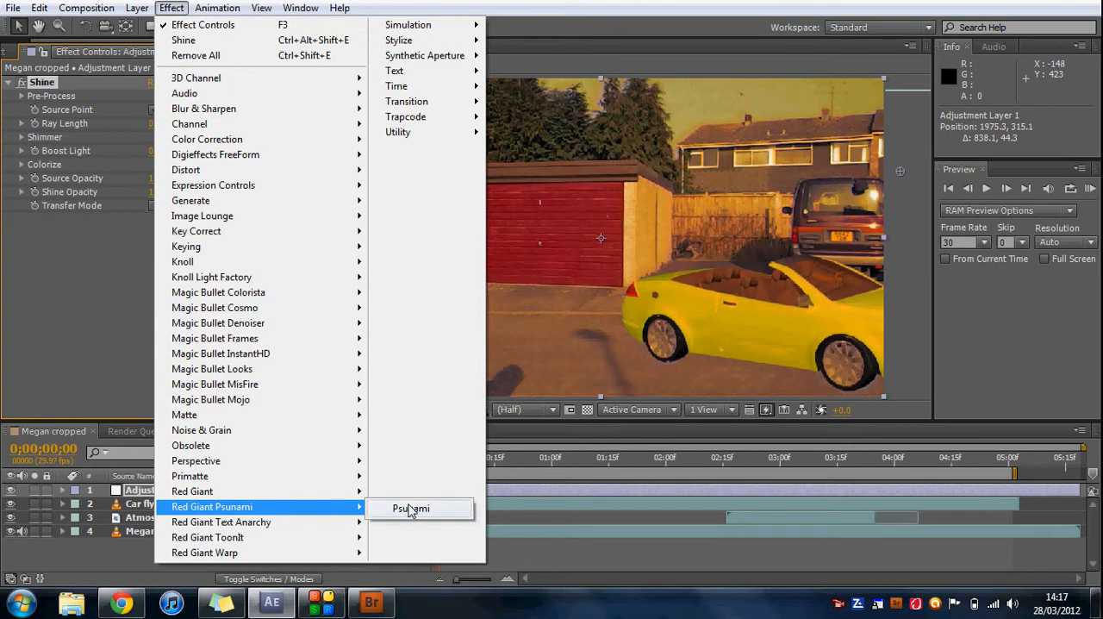
left_click(116, 329)
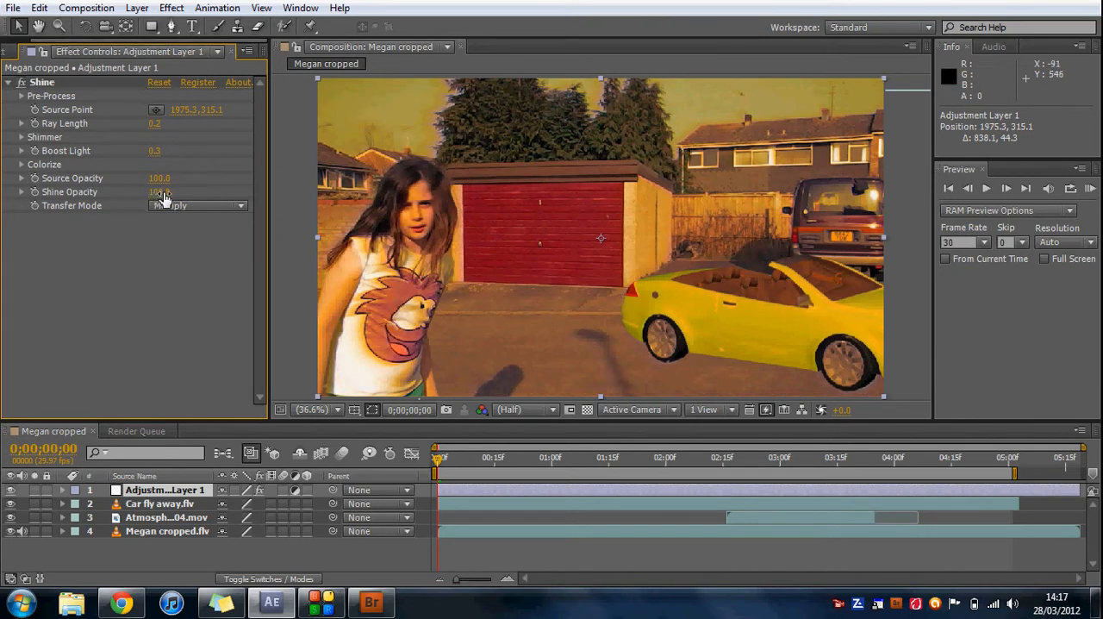
Reduce the adjustment layer's Shine Opacity to 72.
left_click_drag(162, 193, 147, 193)
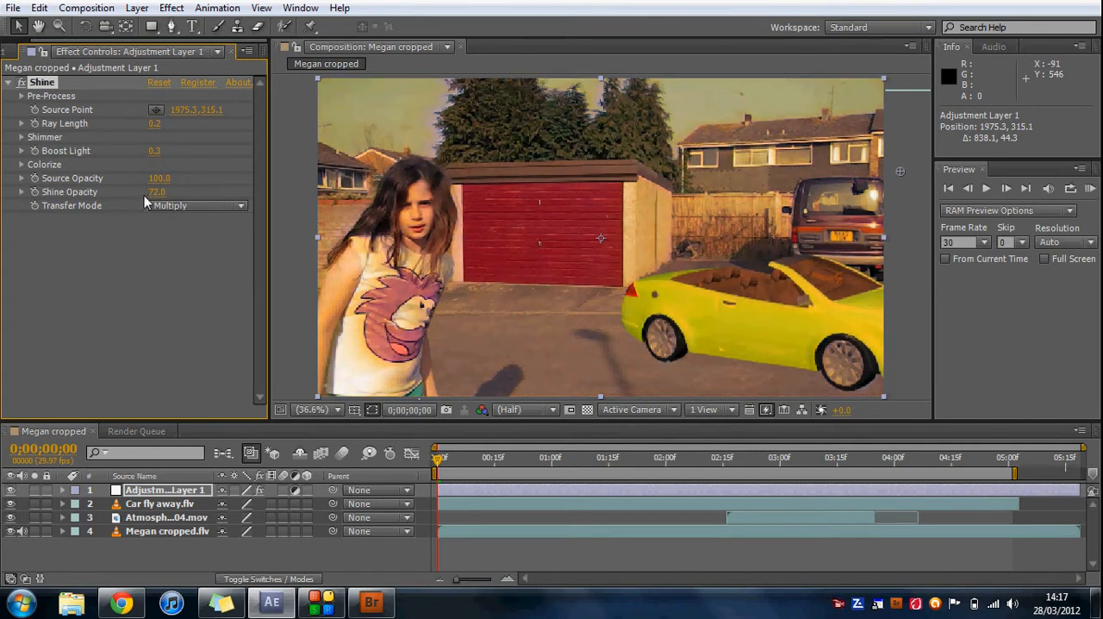
left_click(24, 95)
left_click(23, 96)
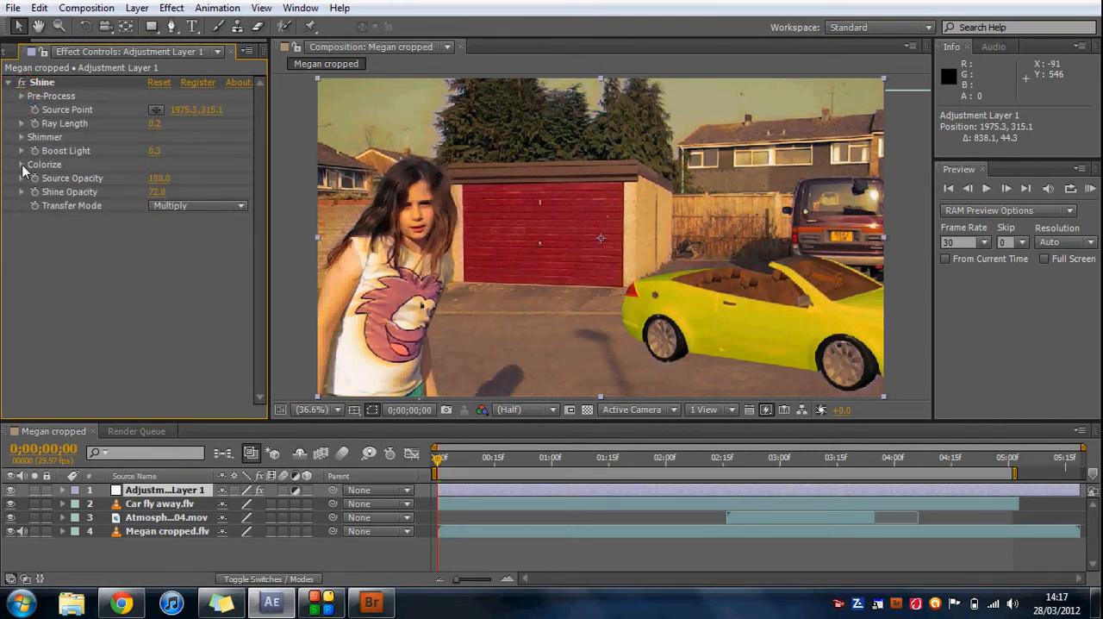
Set Shine's Colorize preset to Mars and play the composition's opening frames to check the look.
left_click(22, 164)
left_click(235, 180)
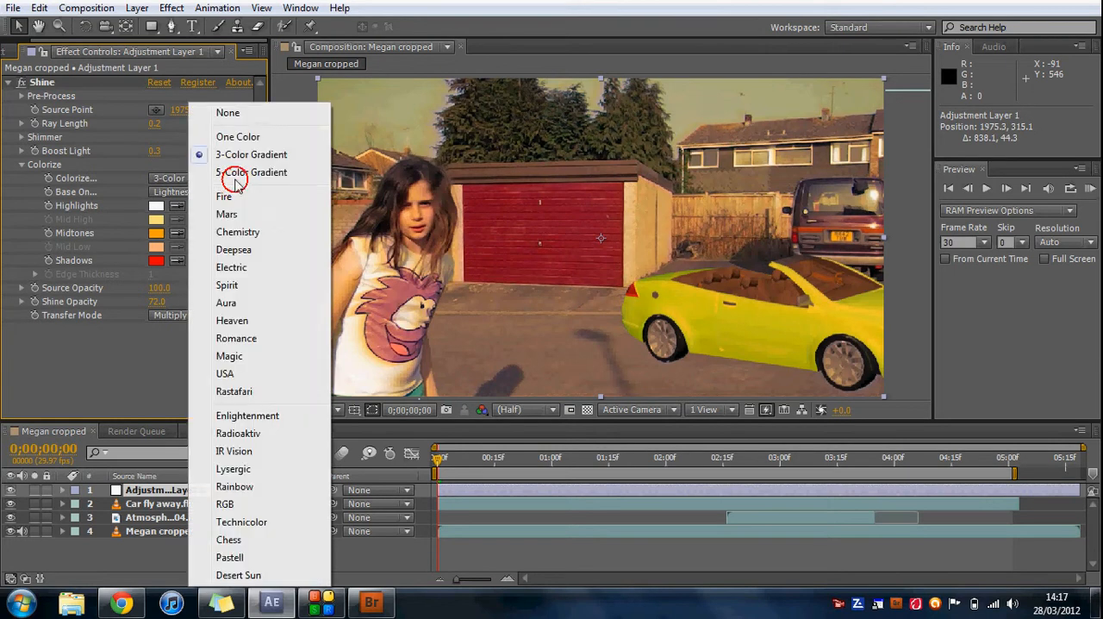
left_click(244, 215)
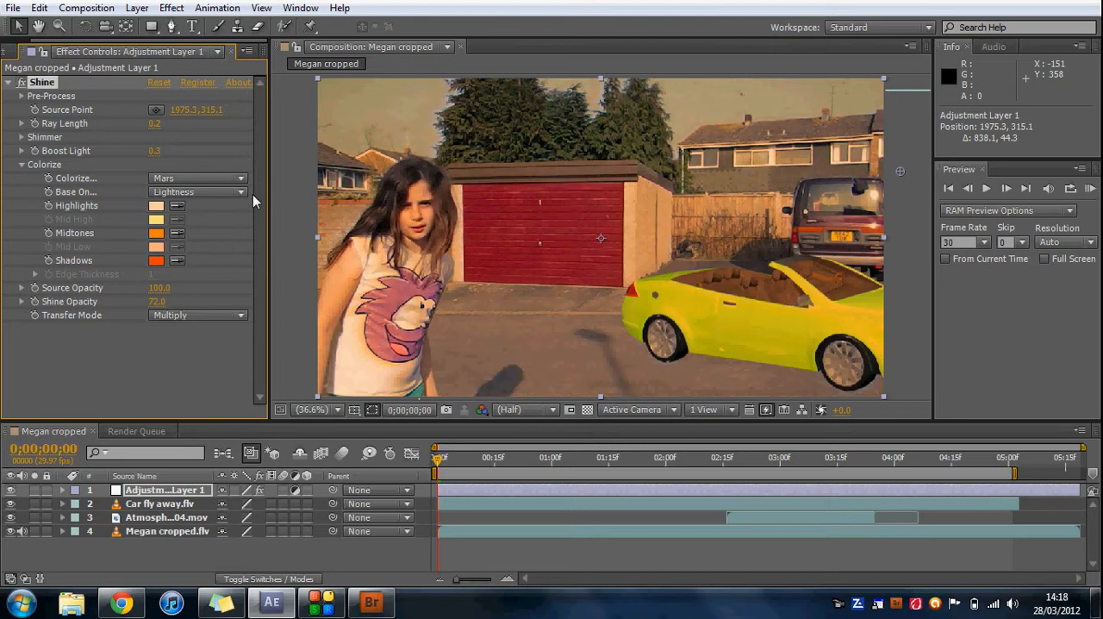
left_click(22, 165)
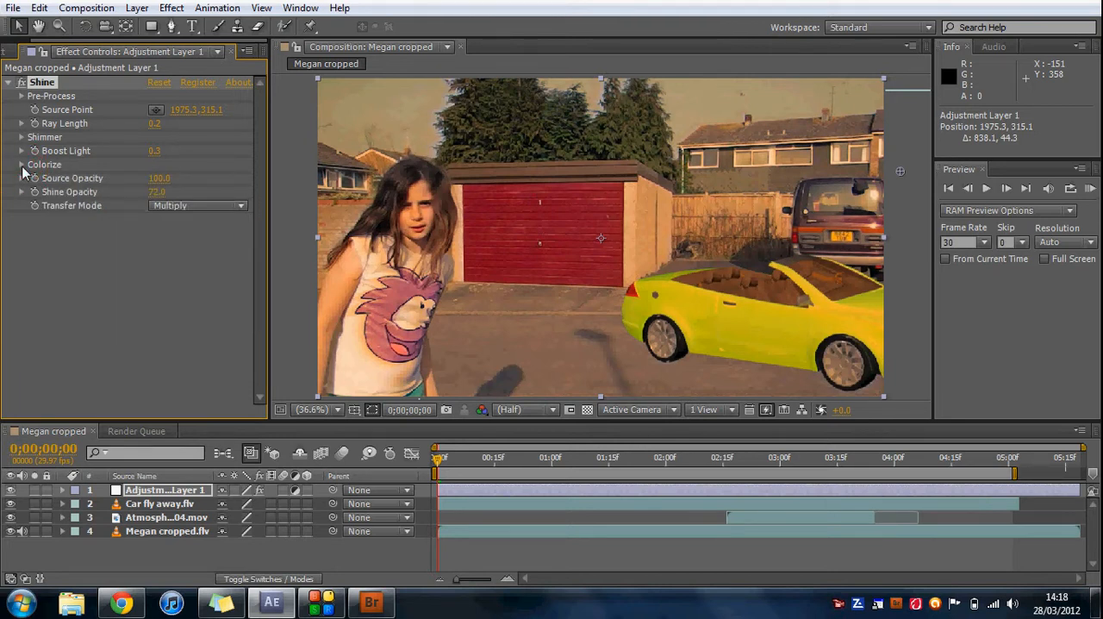
left_click(986, 189)
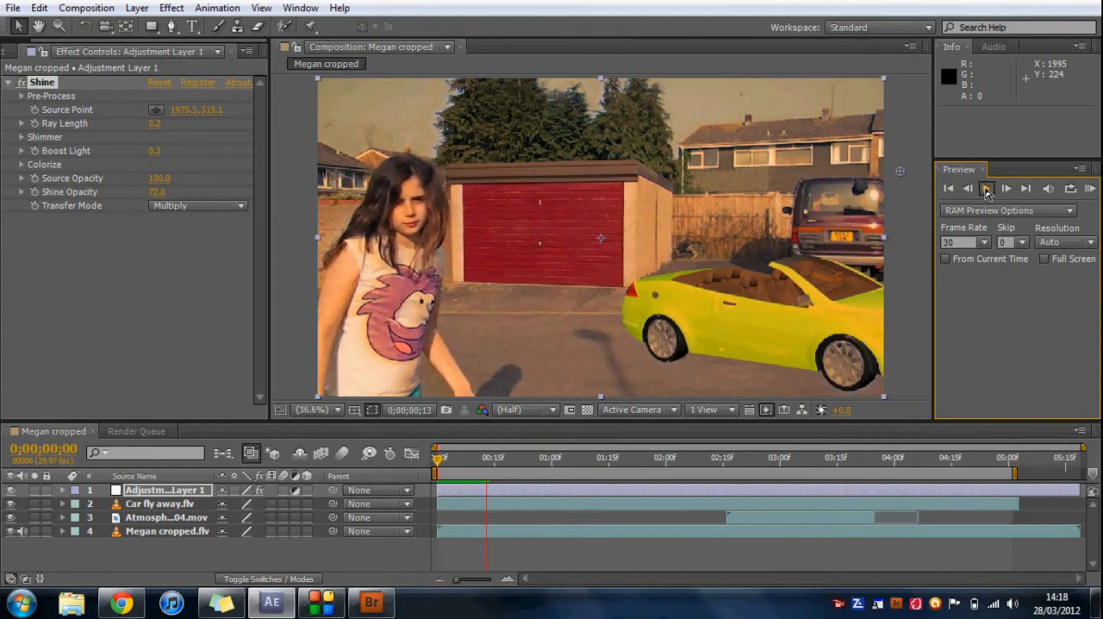
left_click(987, 191)
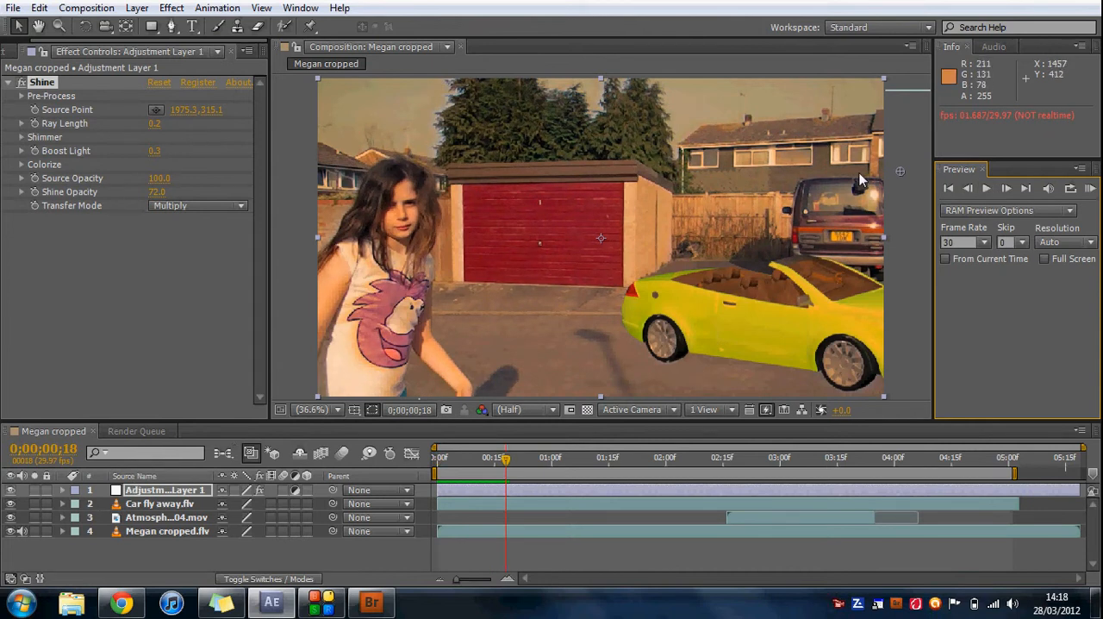
Apply the Tint color correction effect to the Car fly away.flv layer.
left_click(191, 509)
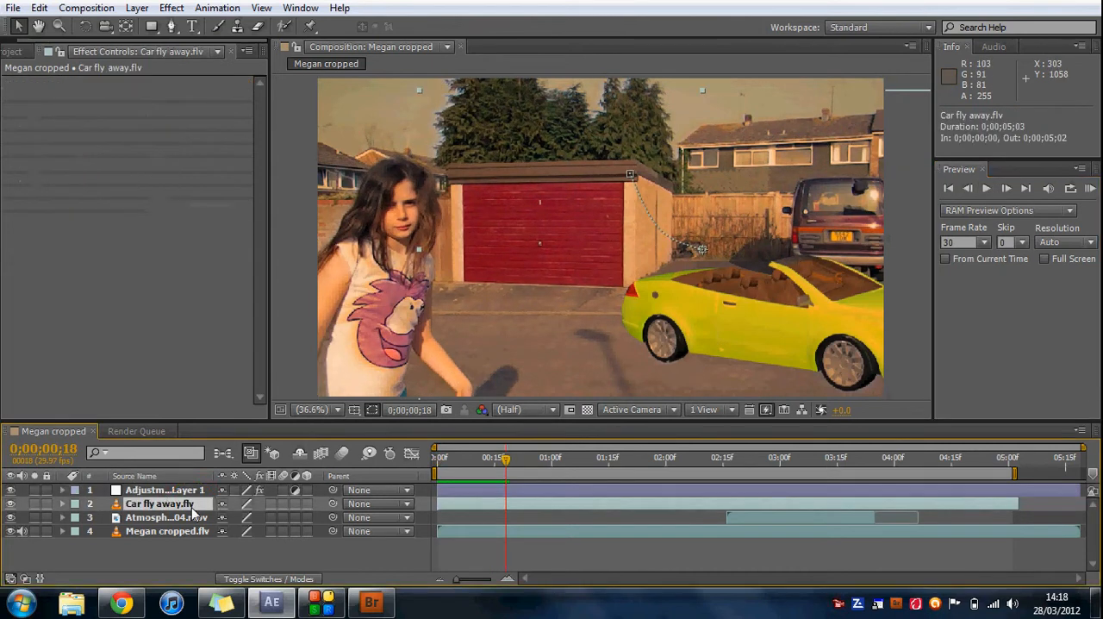
left_click(159, 9)
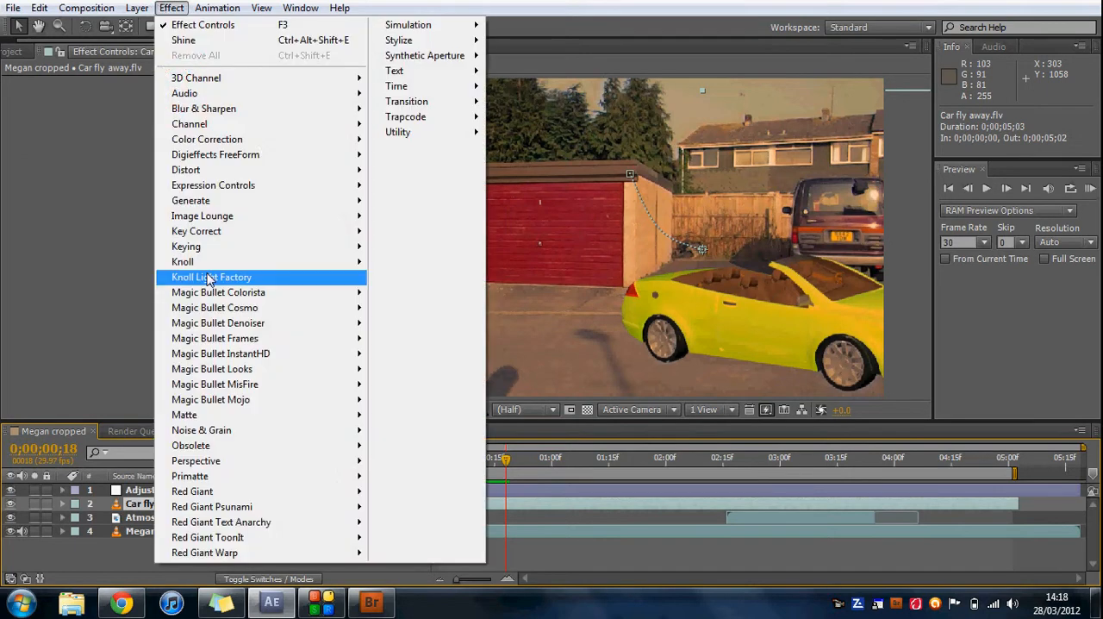
mouse_move(453, 125)
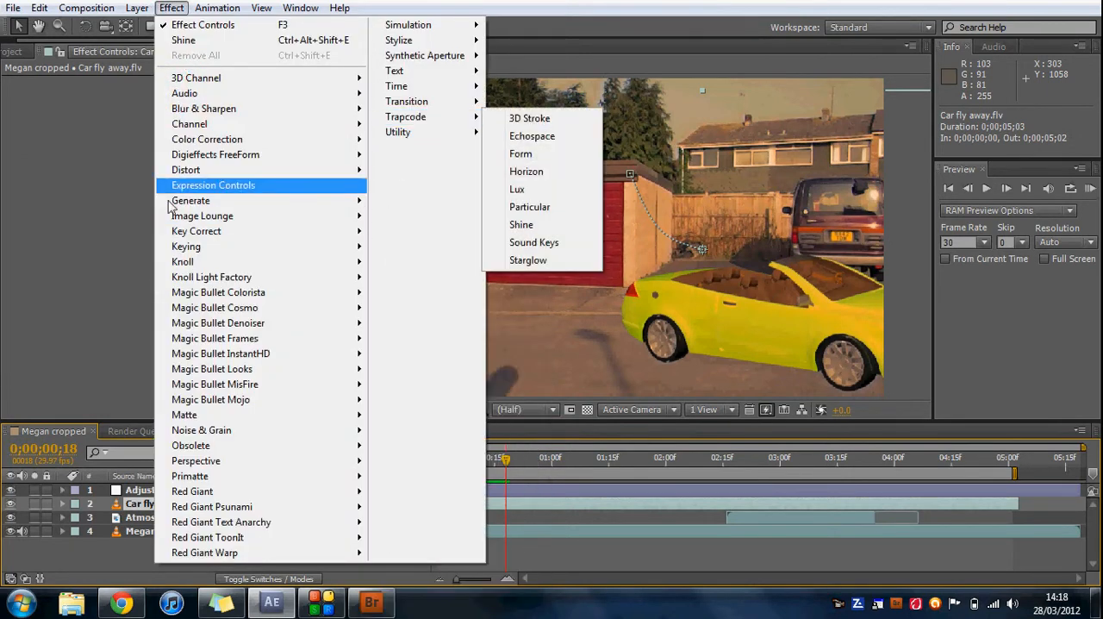
mouse_move(349, 140)
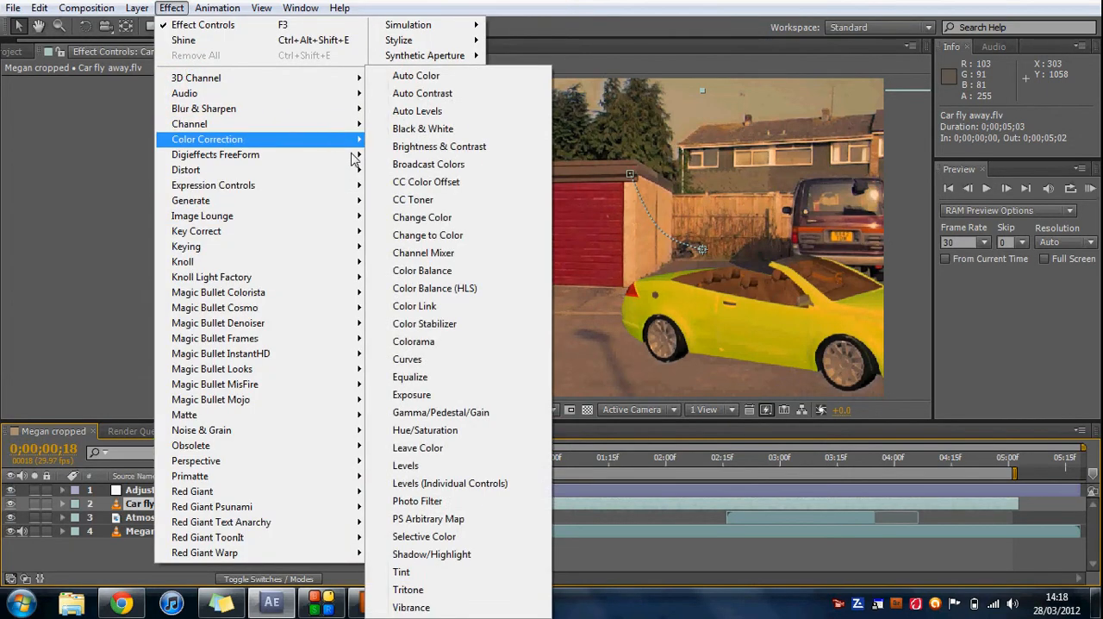
left_click(468, 572)
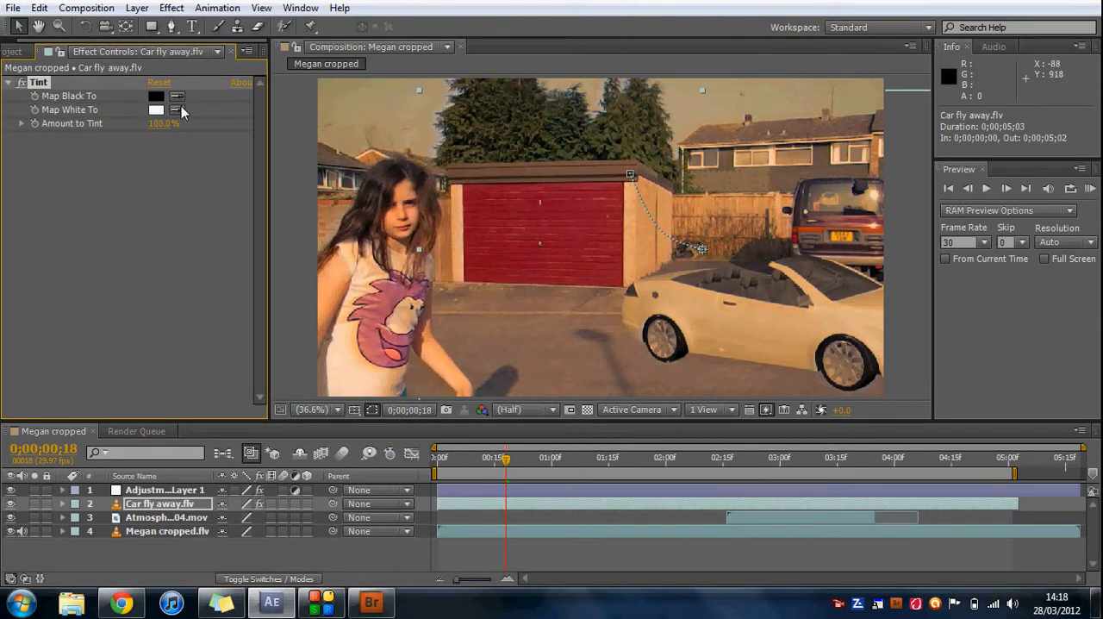
left_click(156, 97)
left_click(629, 421)
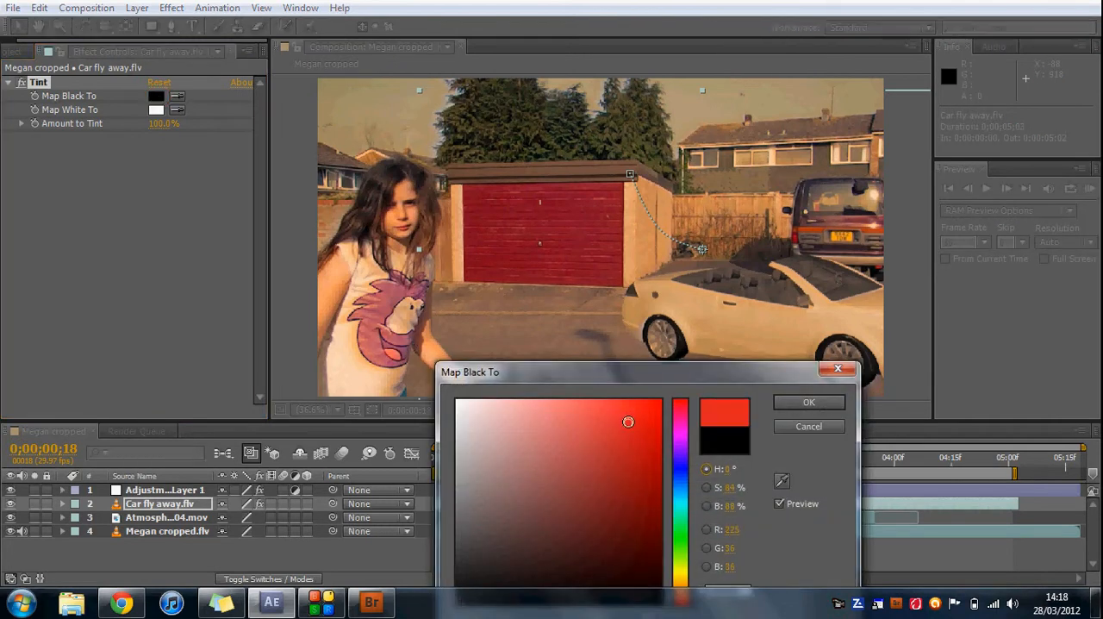
left_click_drag(574, 456, 512, 495)
left_click_drag(725, 371, 654, 286)
left_click(739, 342)
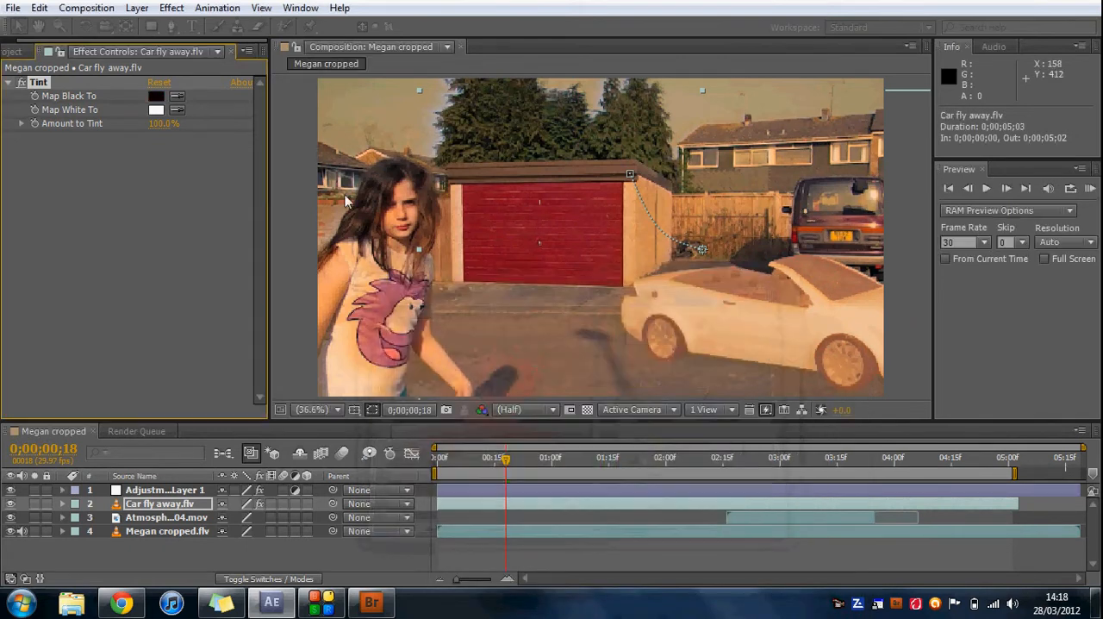
Set the car layer's Amount to Tint to 48%.
left_click_drag(159, 132, 123, 129)
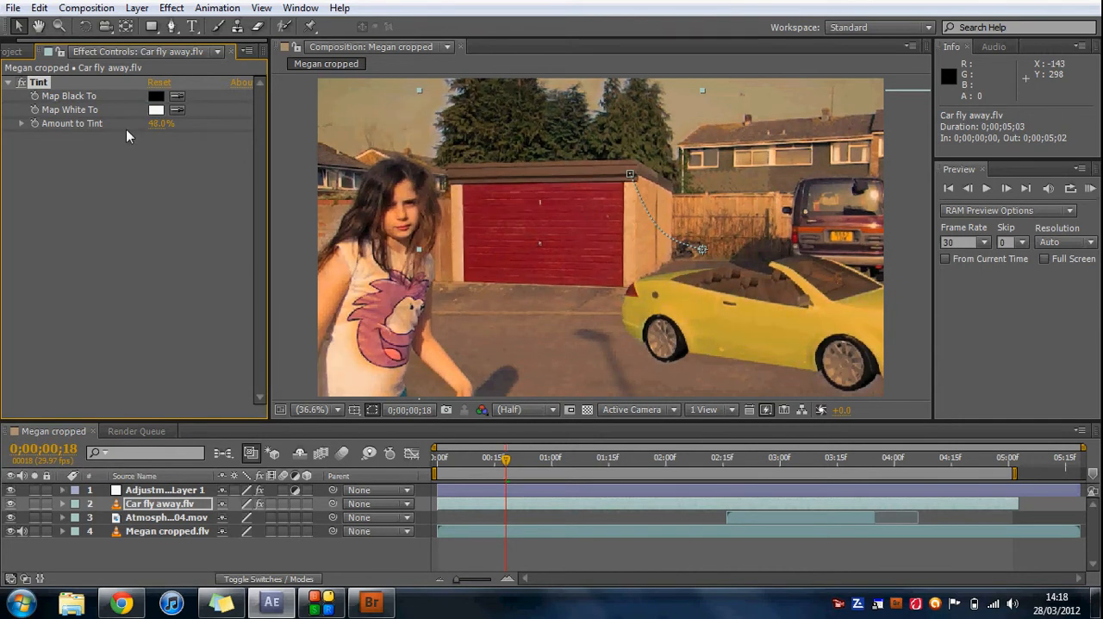
left_click(188, 251)
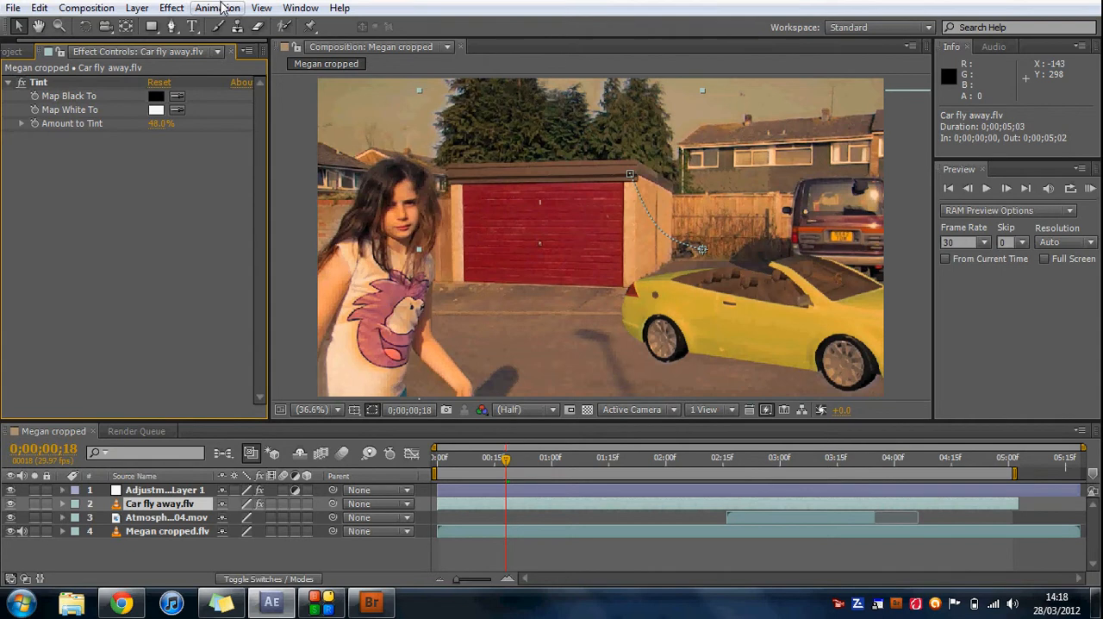
Apply Curves to the Car fly away.flv layer and pull its Green channel curve slightly down in the shadows and upper midtones.
left_click(172, 8)
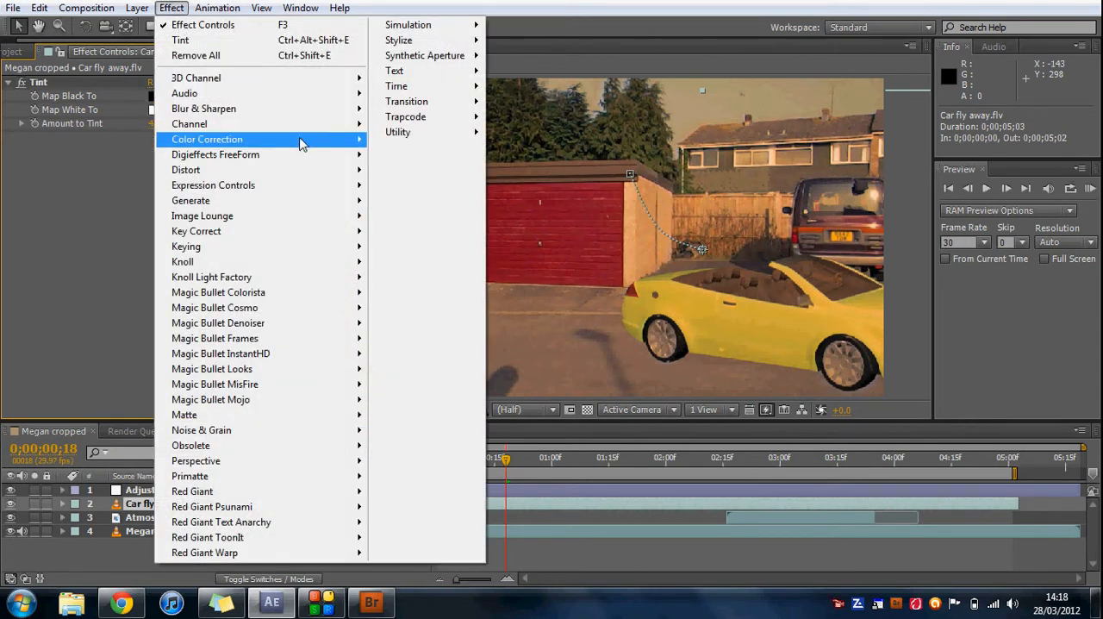
mouse_move(301, 143)
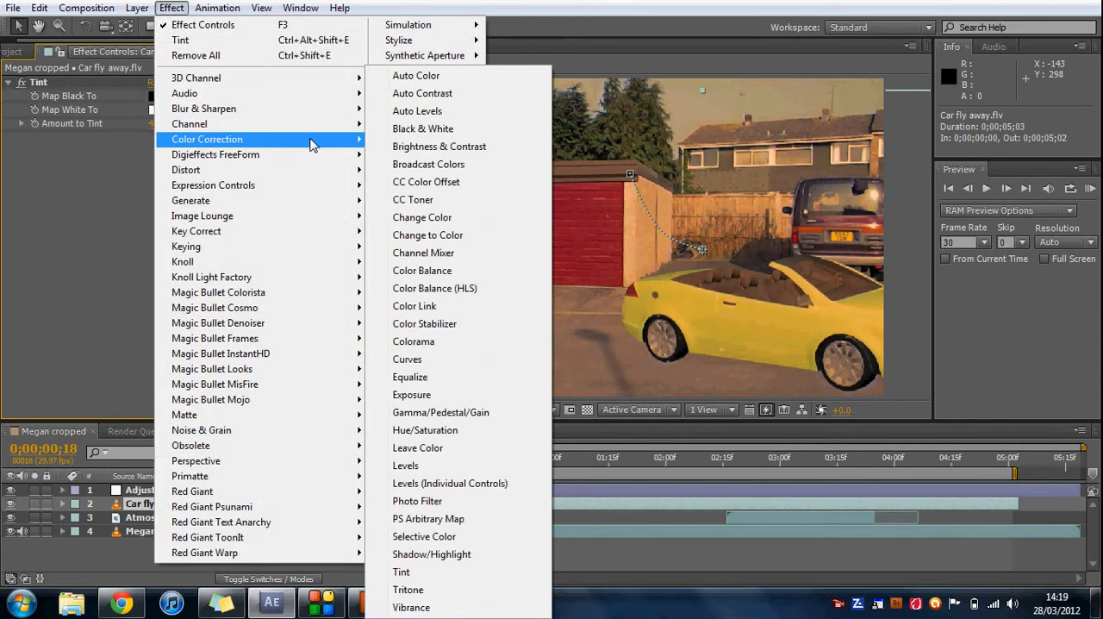
left_click(458, 359)
left_click(203, 155)
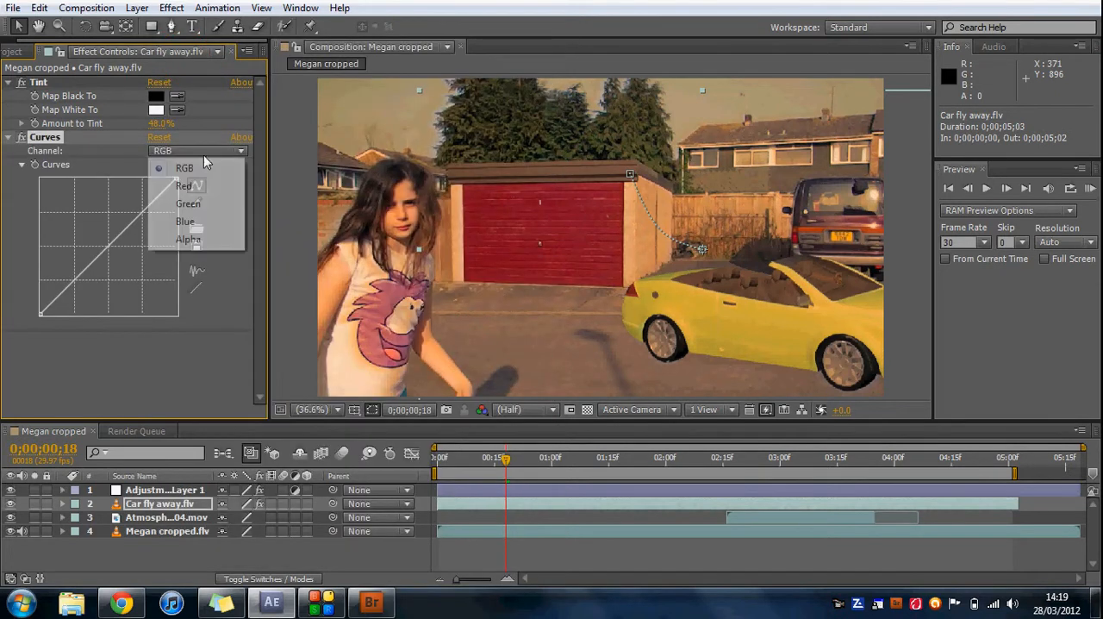
left_click(200, 203)
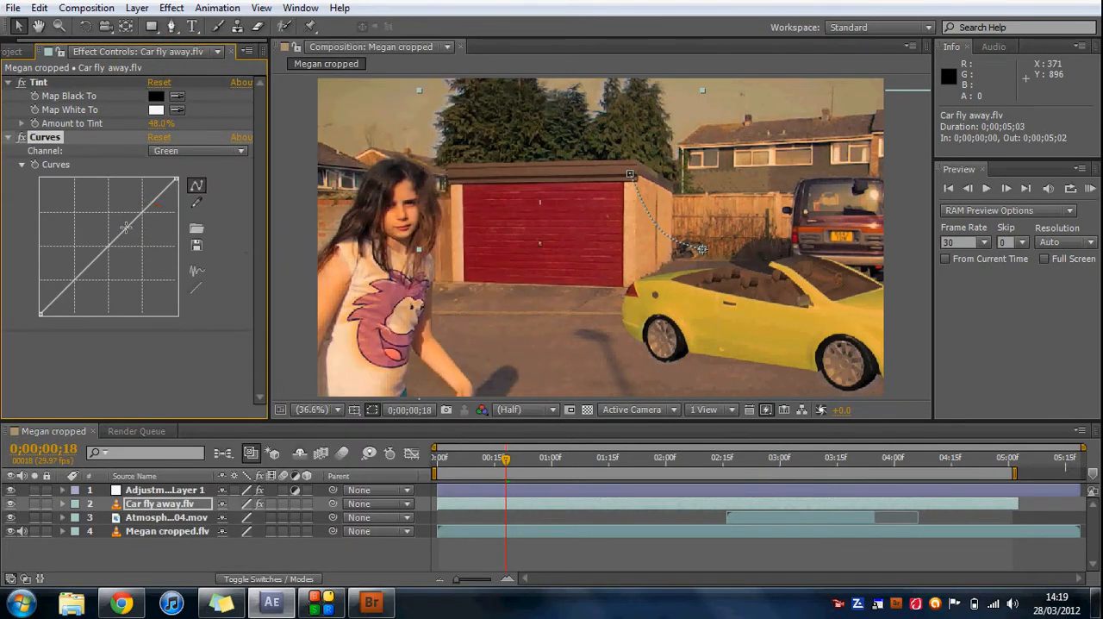
left_click_drag(124, 235, 124, 244)
left_click_drag(89, 277, 82, 277)
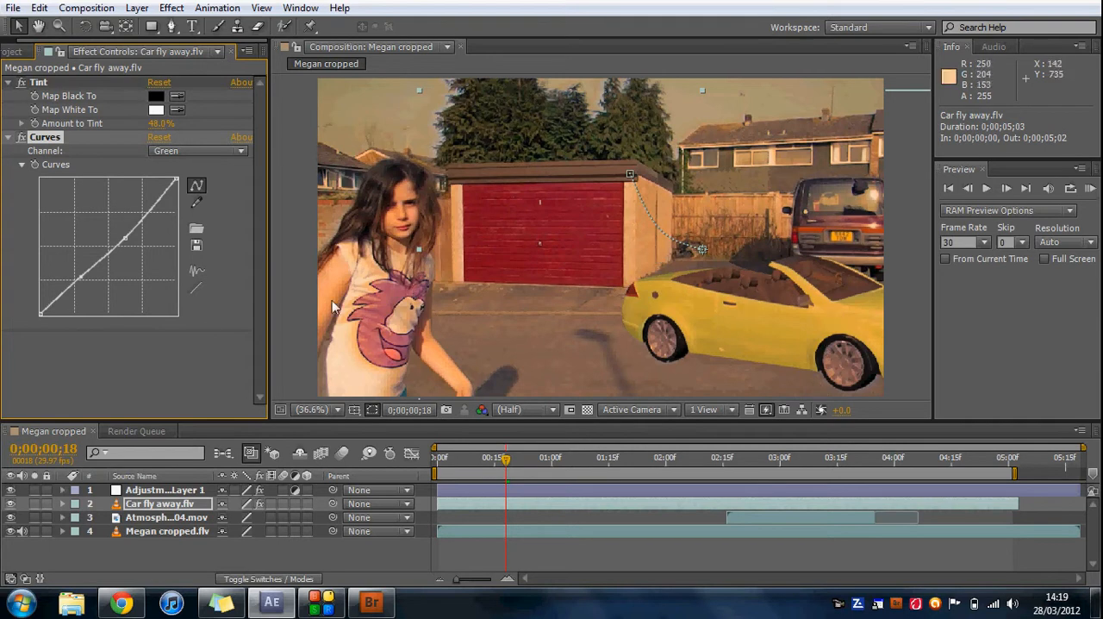
left_click(204, 345)
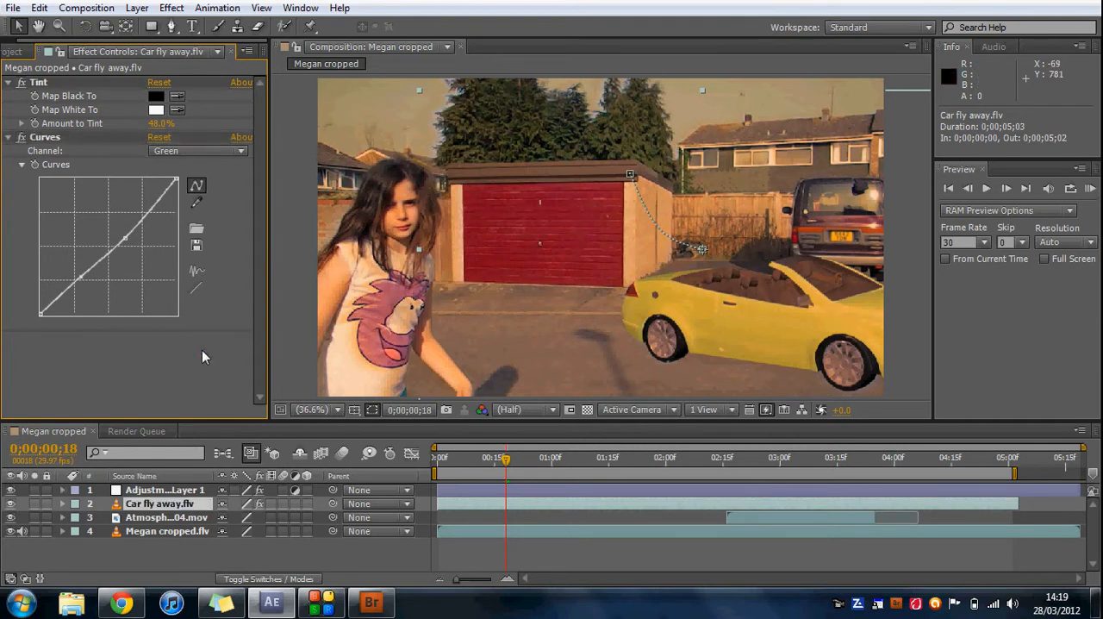
Preview the composition's playback from the current frame and set the preview frame rate to 25.
left_click(13, 51)
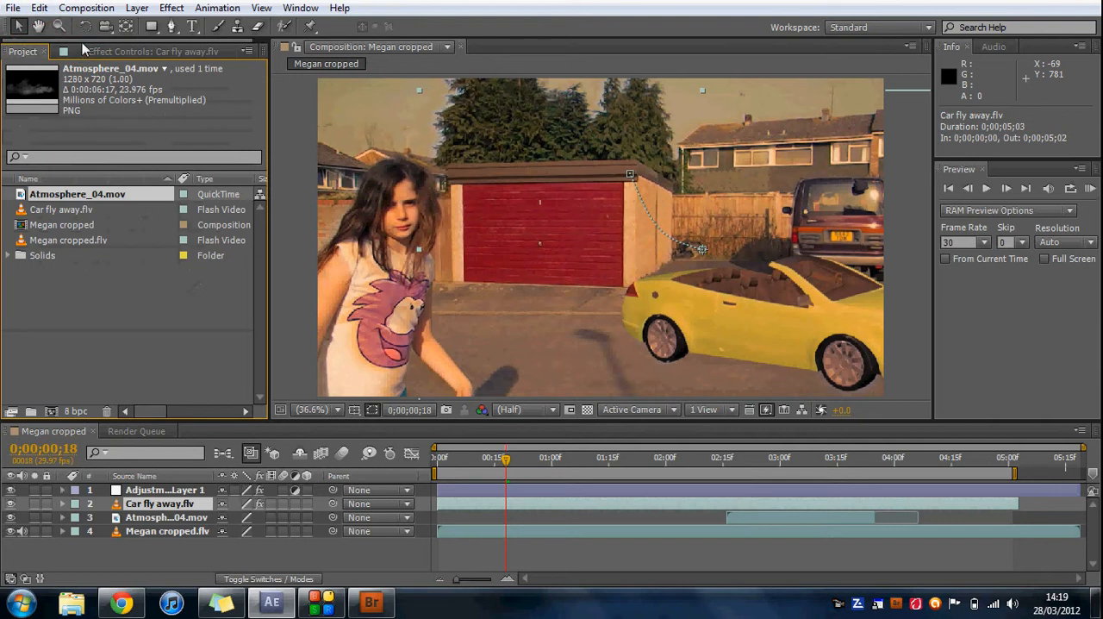
left_click(987, 188)
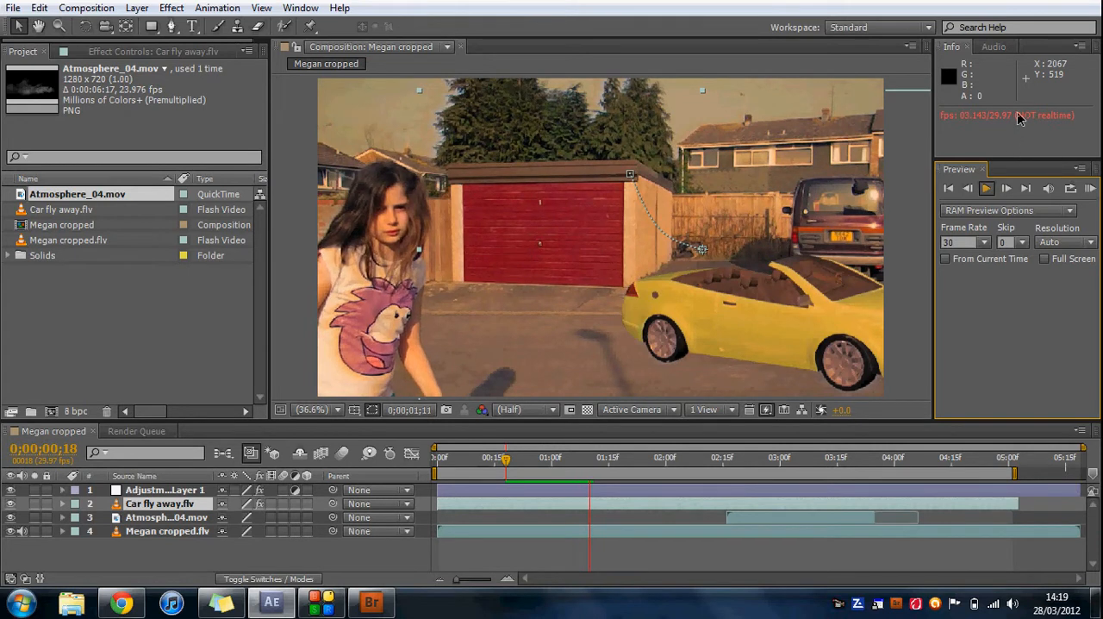
left_click(984, 249)
left_click(985, 242)
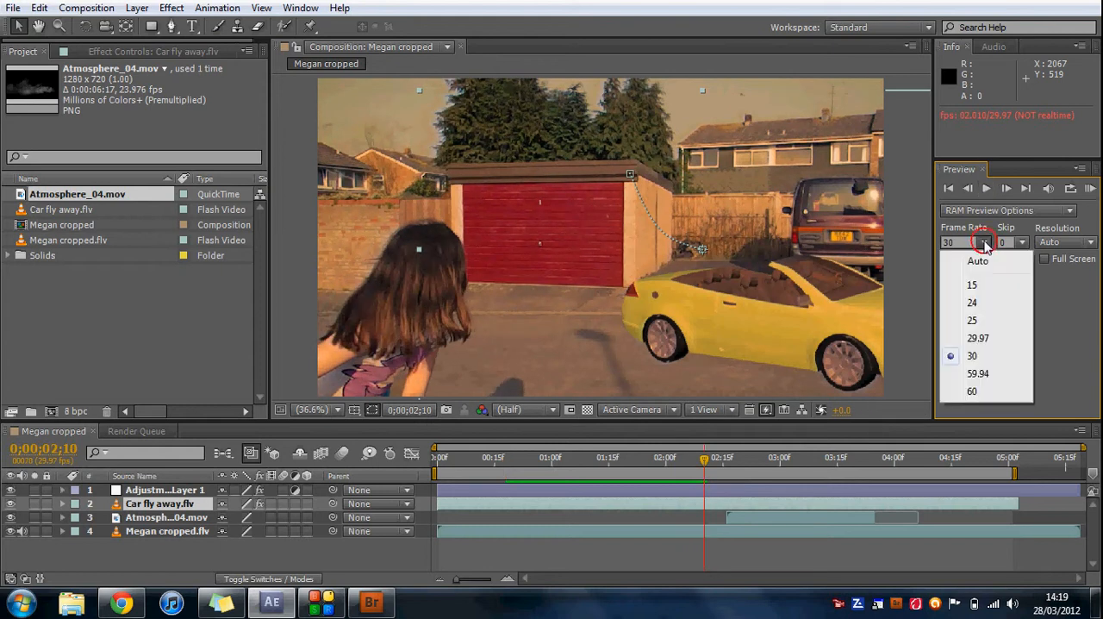
left_click(988, 322)
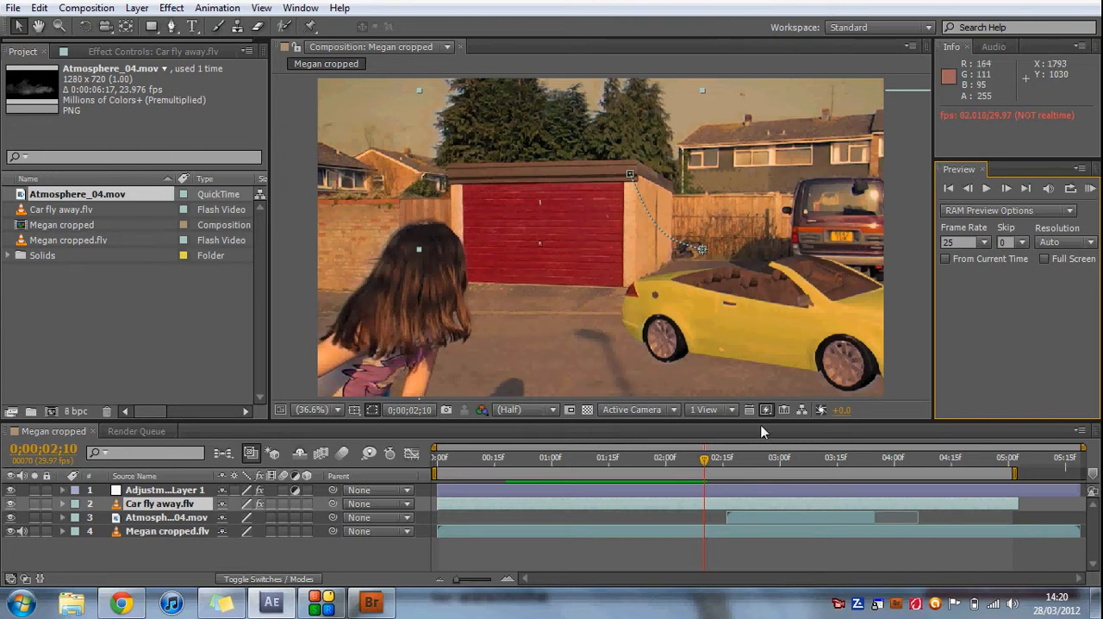
Check the composition at about 0;00;02;29 and 0;00;04;07, and return to its first frame.
left_click_drag(705, 458, 777, 458)
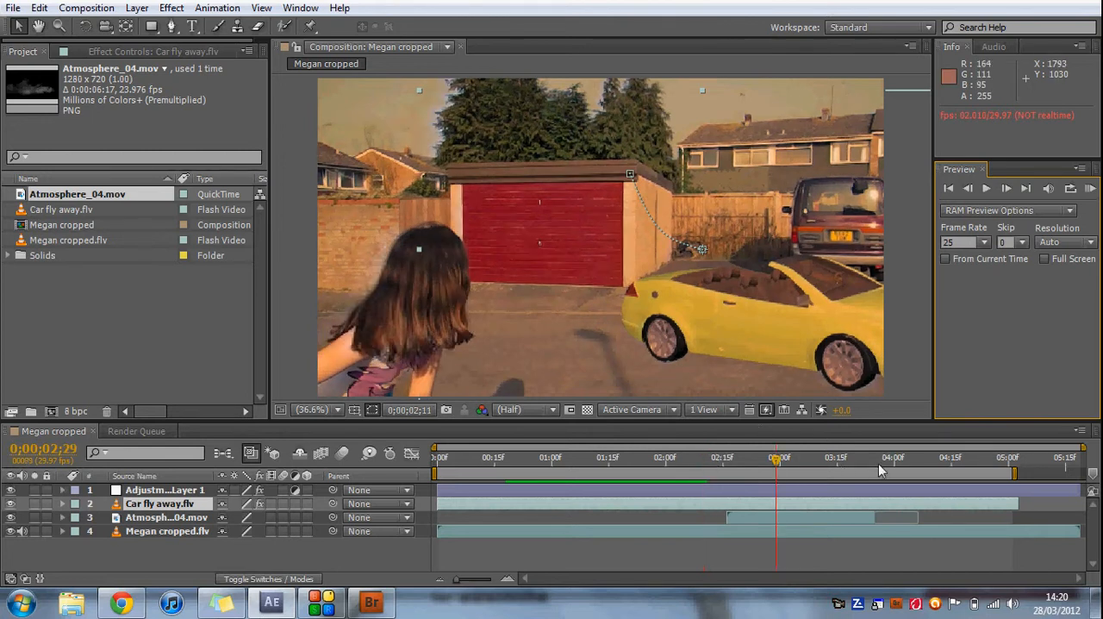
left_click(923, 458)
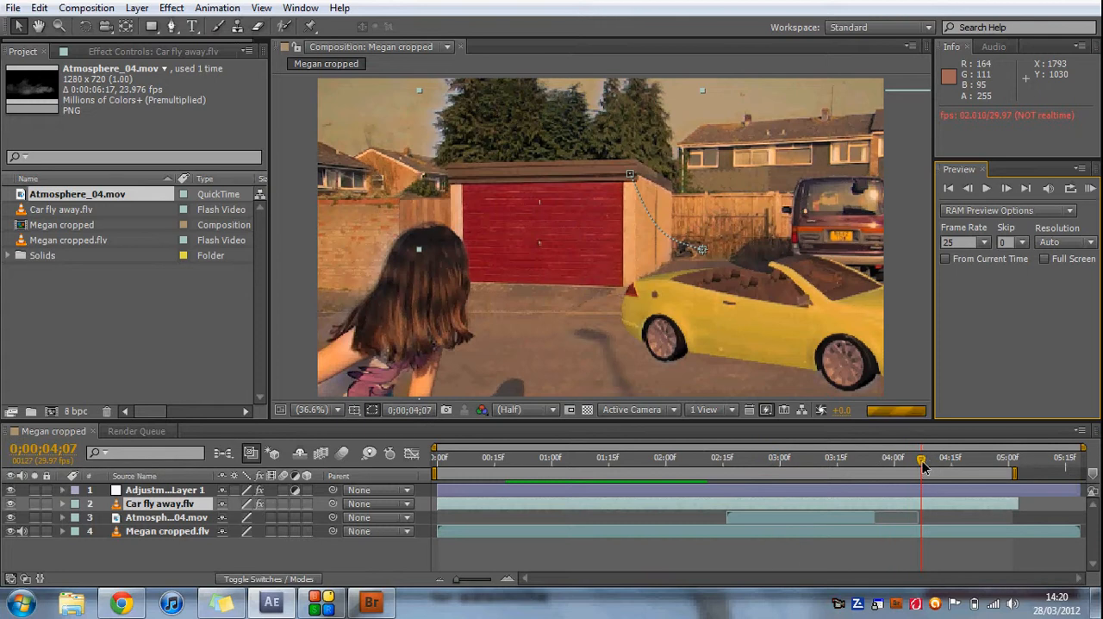
key("Home")
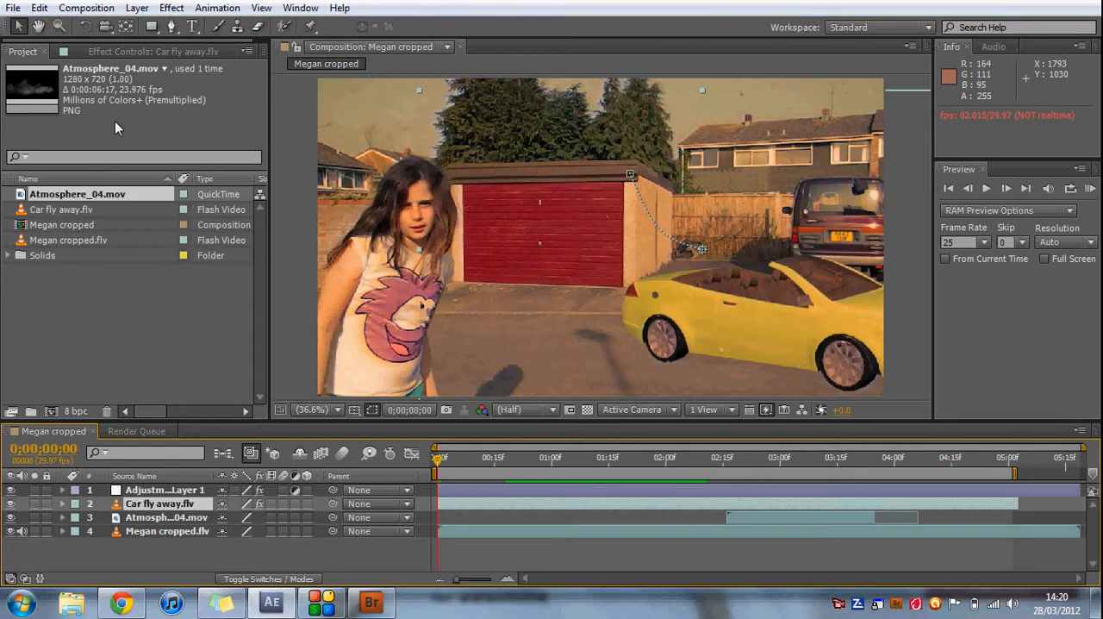
Add the Megan cropped composition to the render queue and set its output module format to FLV.
key("ctrl+m")
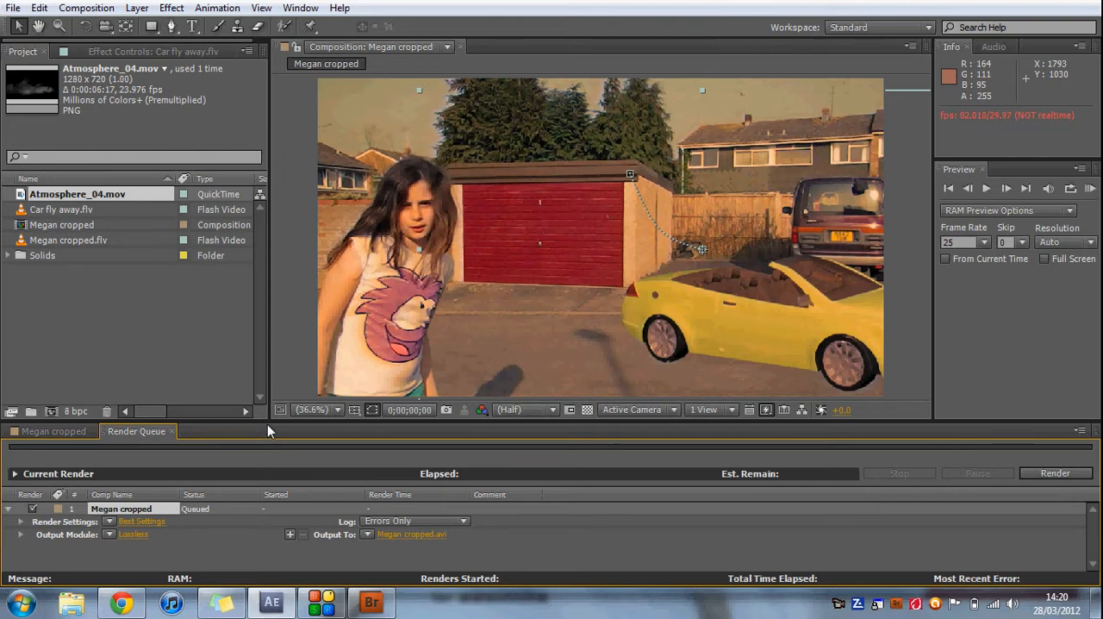
left_click_drag(267, 420, 263, 358)
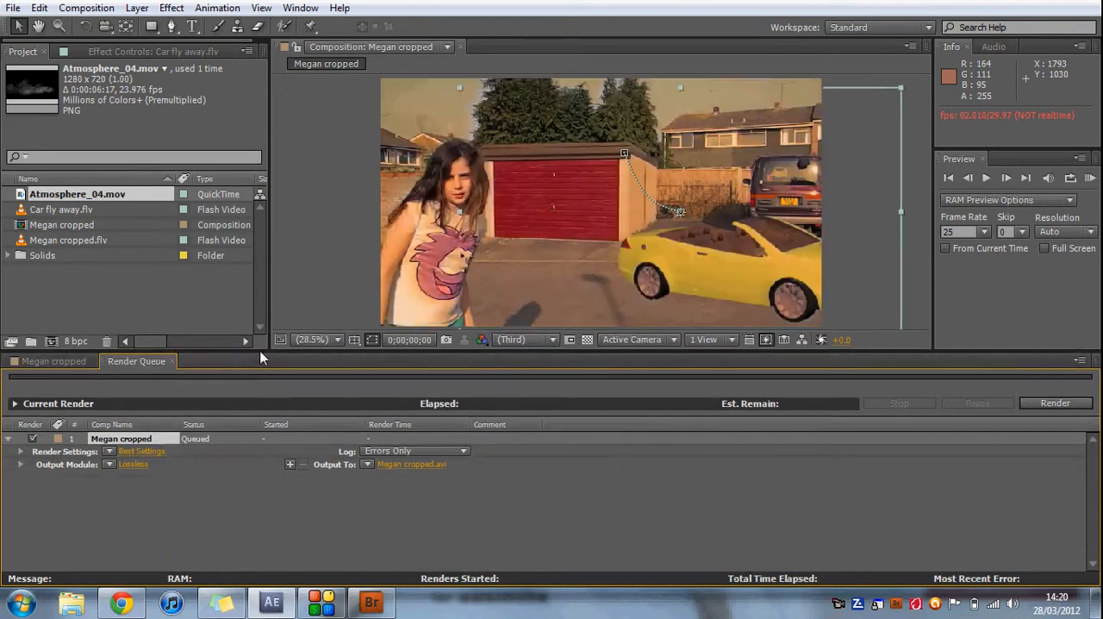
left_click(127, 466)
left_click(579, 105)
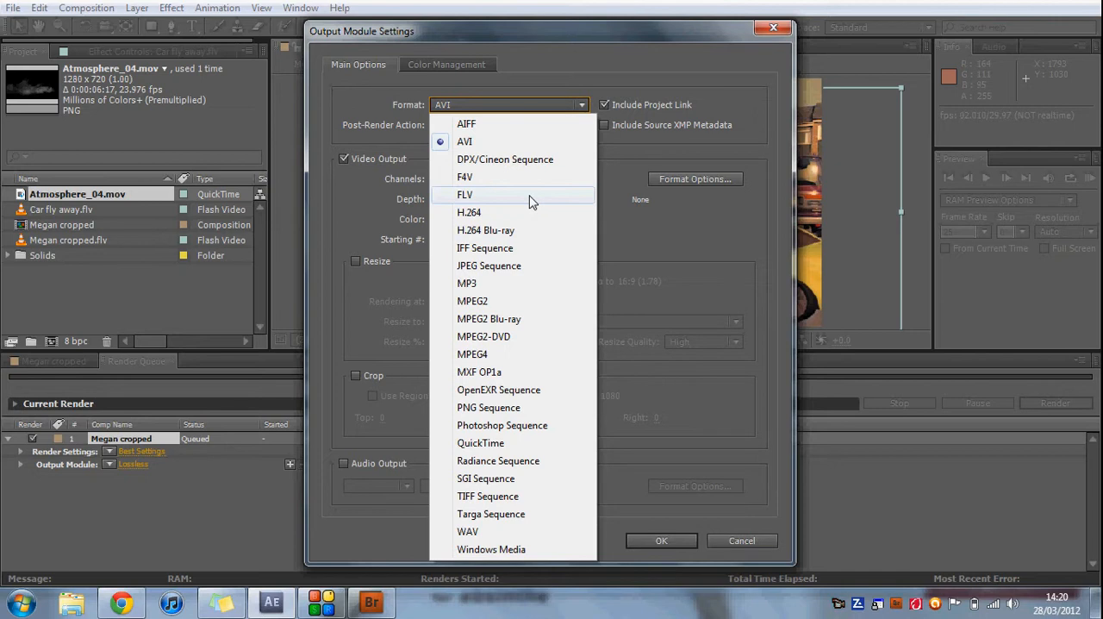
key("Escape")
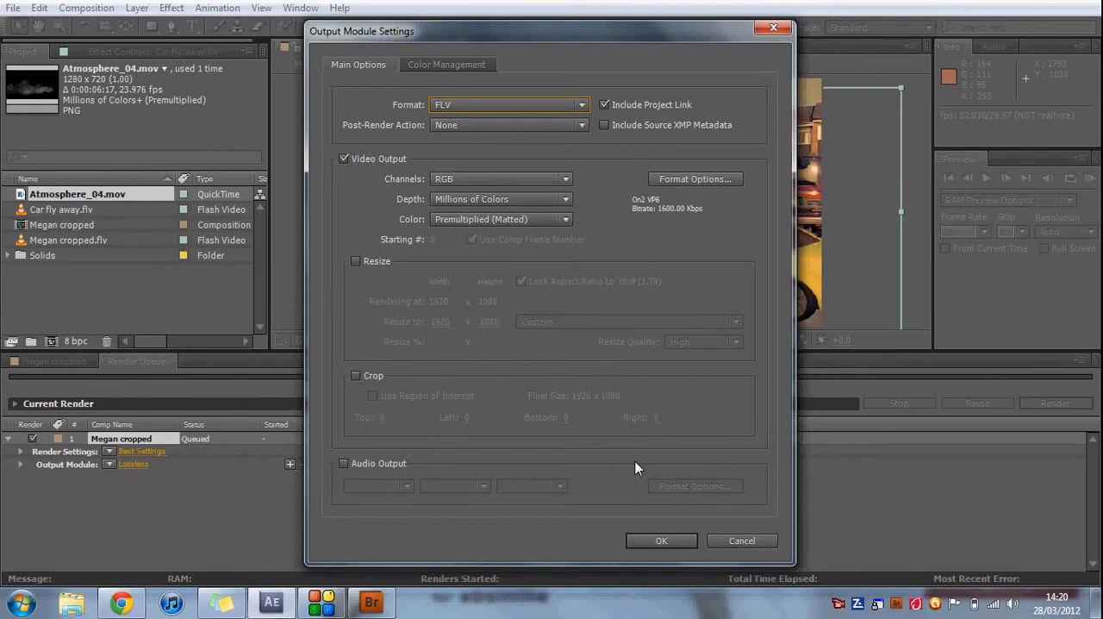
left_click(661, 540)
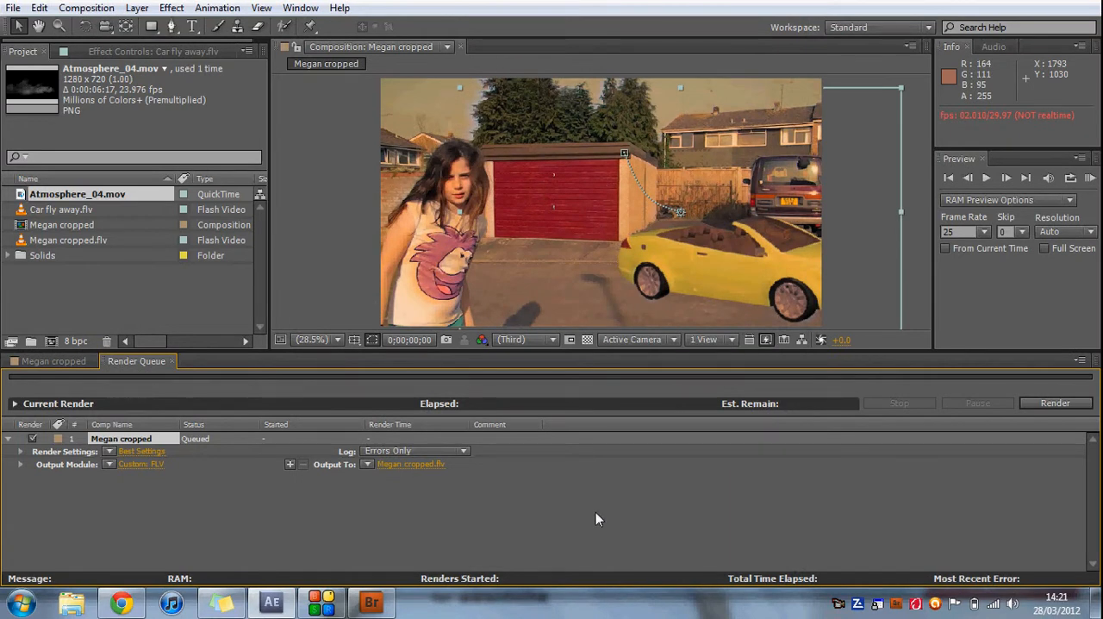
left_click(168, 459)
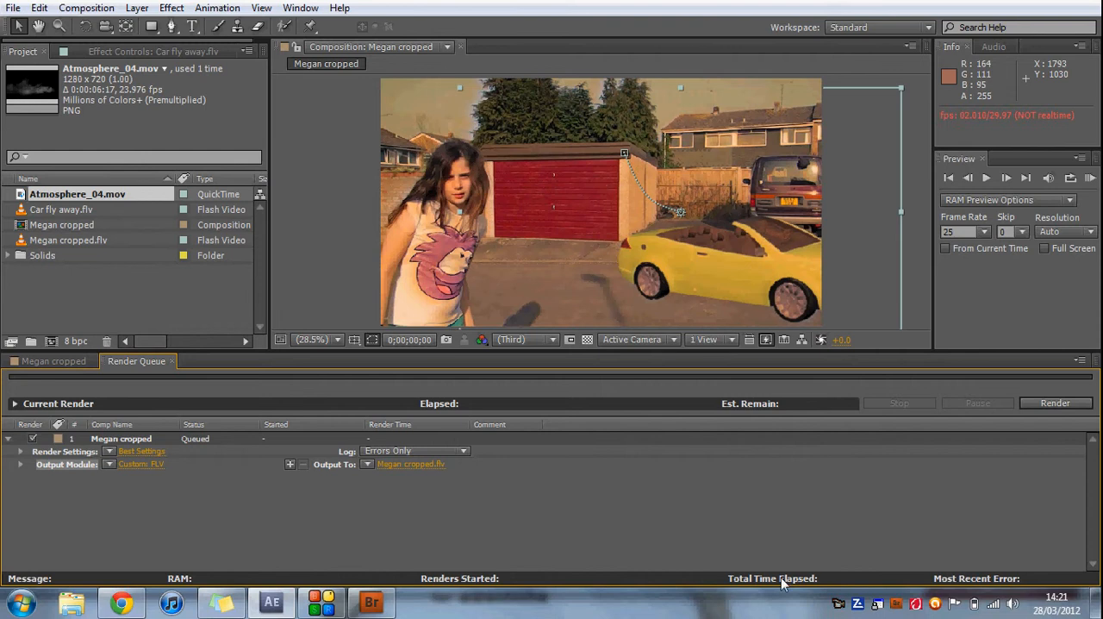
right_click(897, 604)
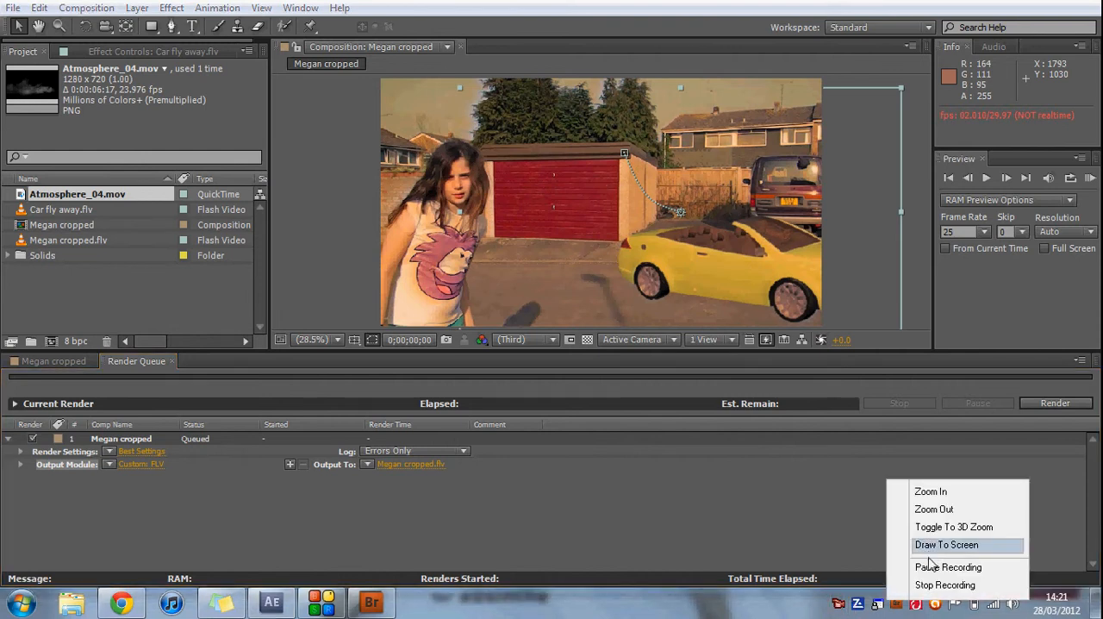